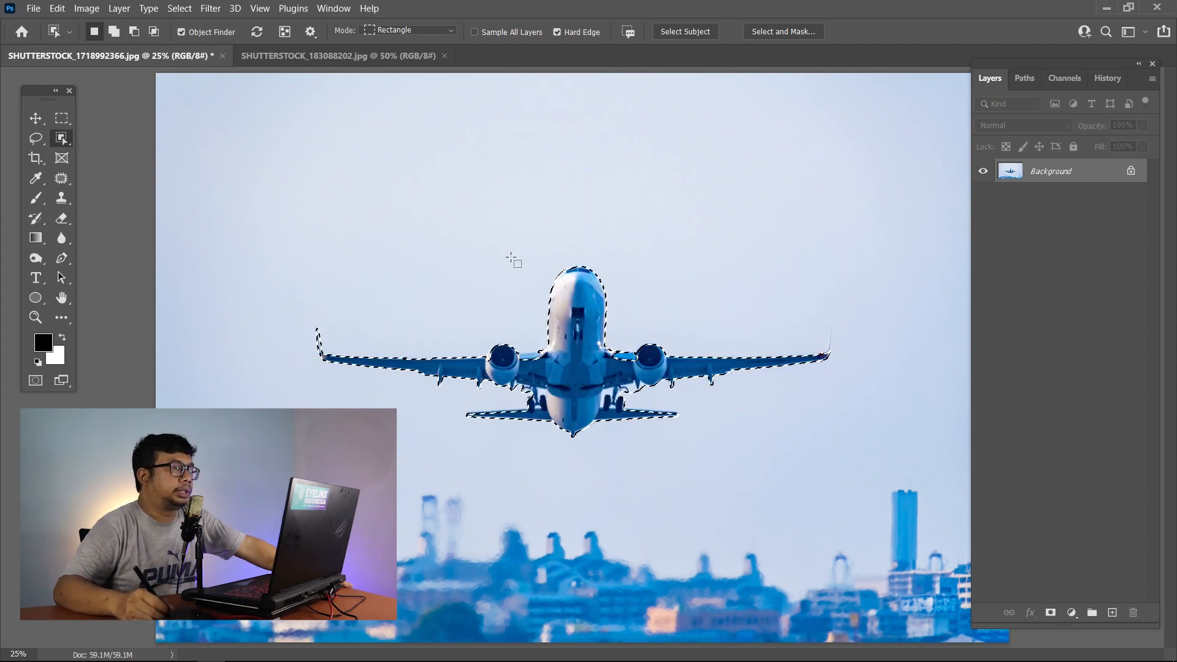
# - Inspect the airplane's selection edges, copy the selected airplane to a new layer, and briefly check the cutout without the Background
pyautogui.hotkey('ctrl', '+')
pyautogui.hotkey('ctrl', '+')
pyautogui.hotkey('ctrl', '+')
pyautogui.hotkey('ctrl', '+')
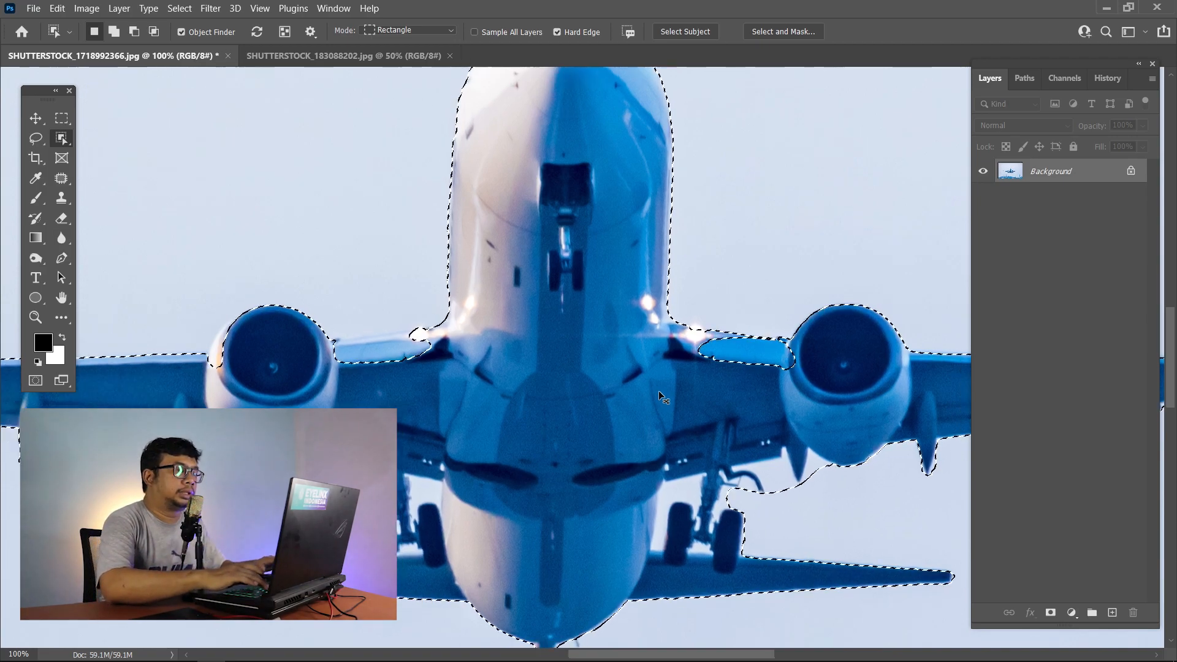
pyautogui.scroll(-4, 658, 391)
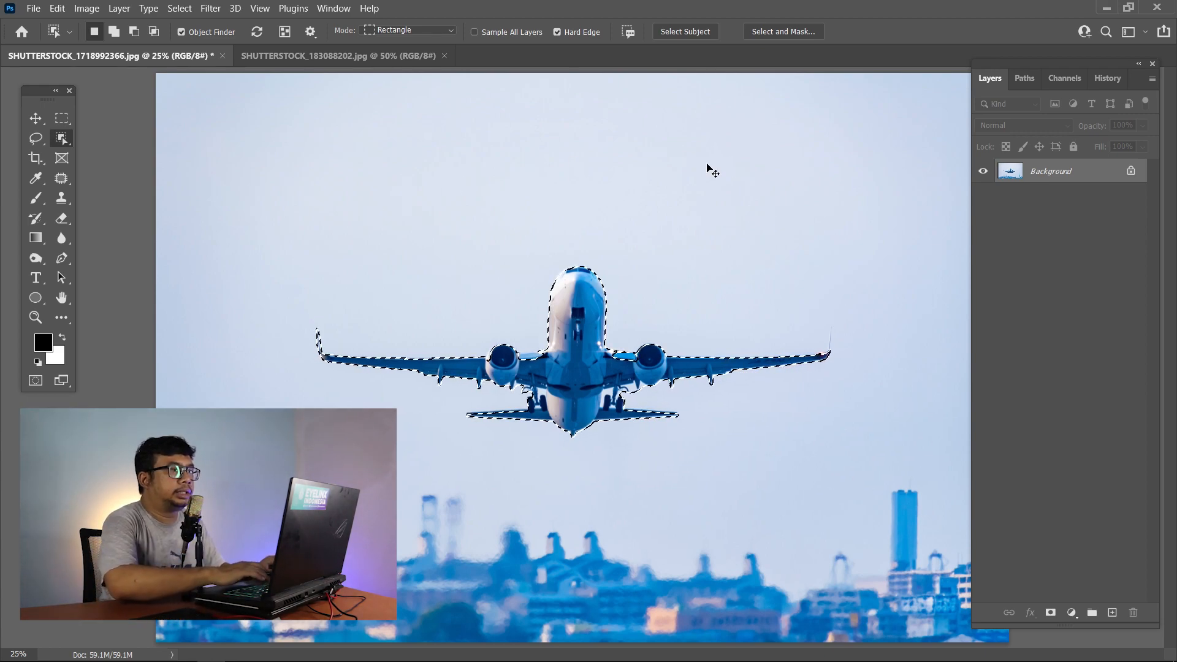
pyautogui.hotkey('ctrl', 'j')
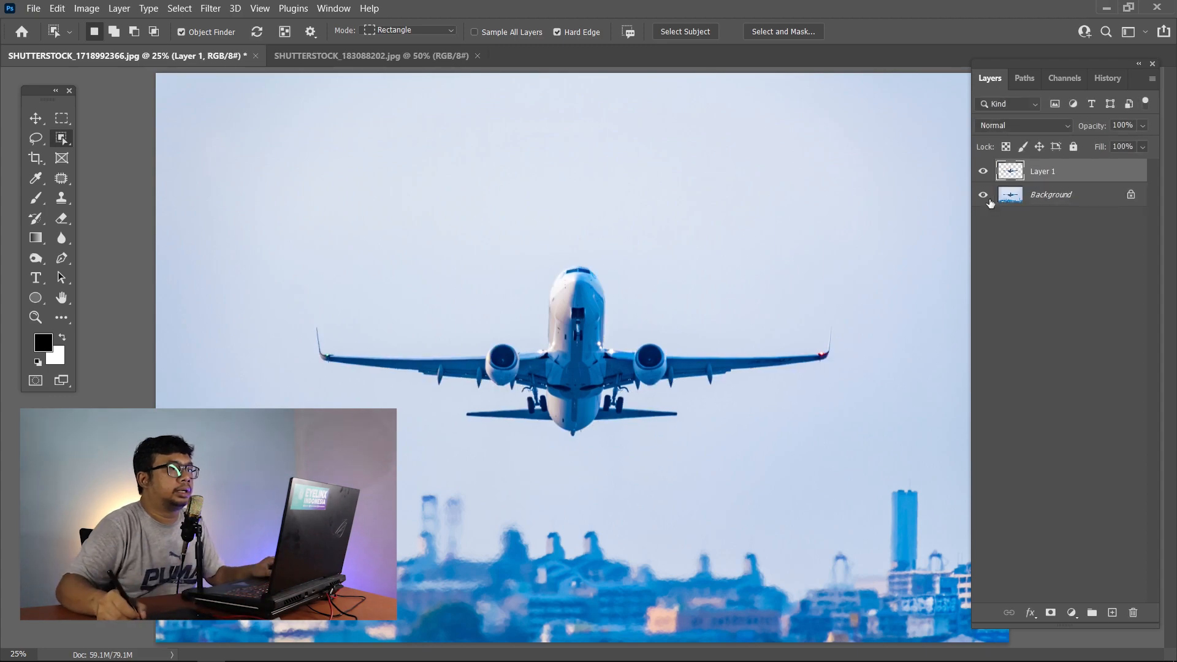
pyautogui.click(984, 196)
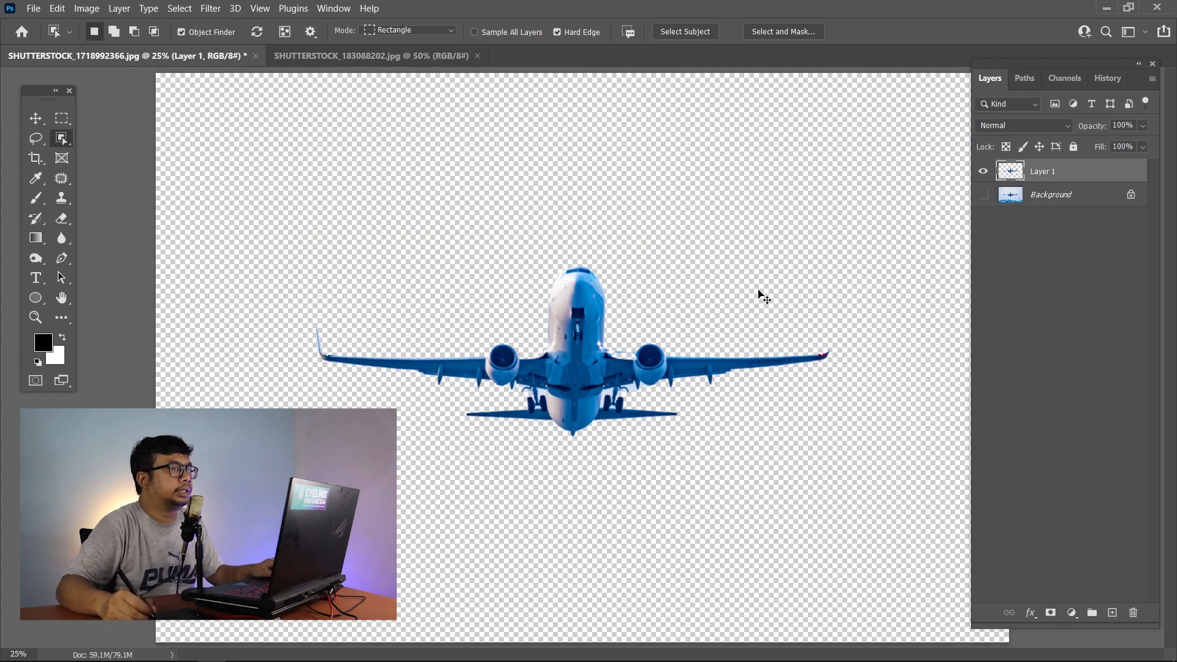
pyautogui.hotkey('ctrl', 'z')
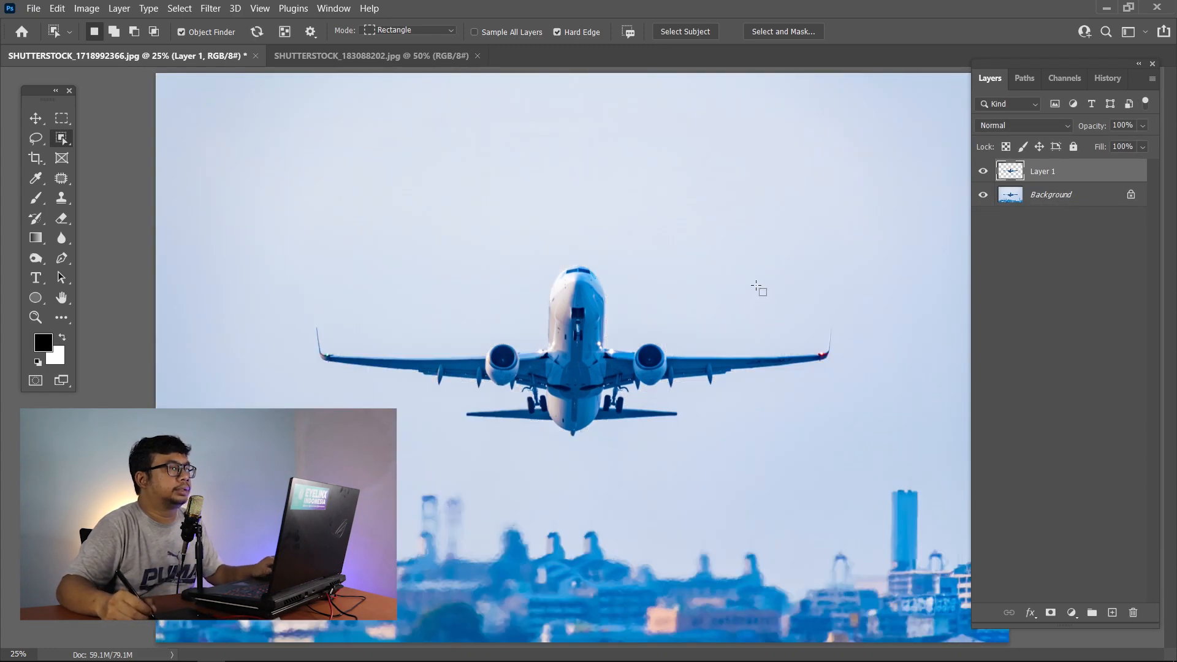
# - Switch to SHUTTERSTOCK_183088202.jpg, try selecting each cat in turn with the Object Selection tool, and clear the selection
pyautogui.click(318, 55)
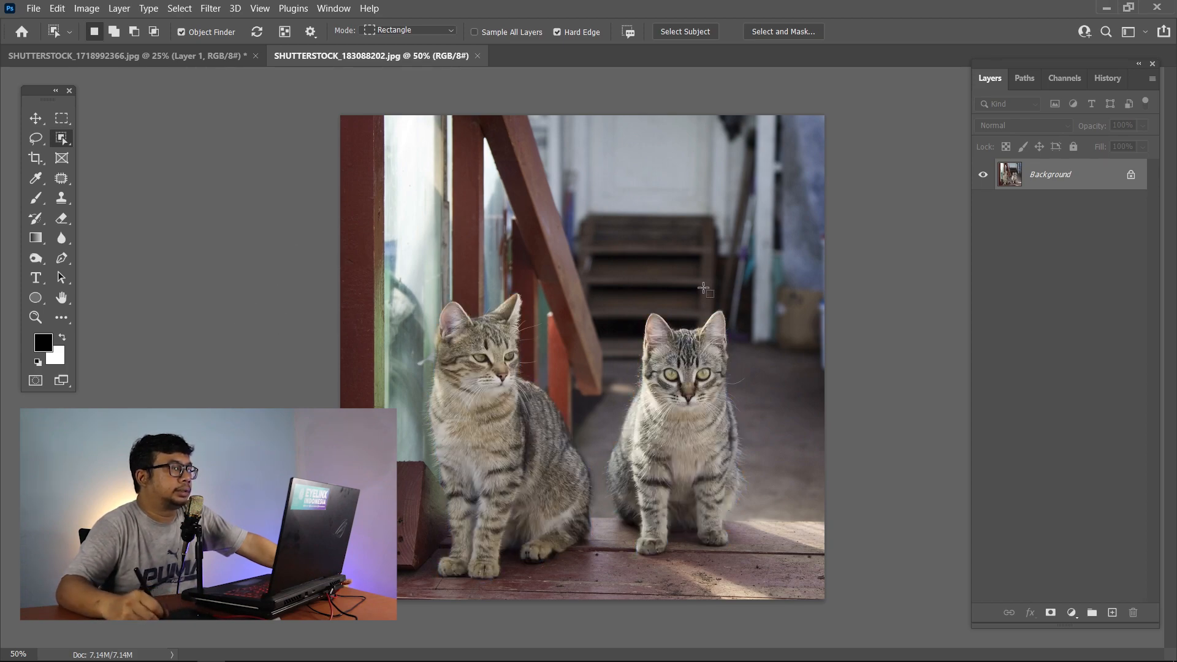
pyautogui.click(678, 341)
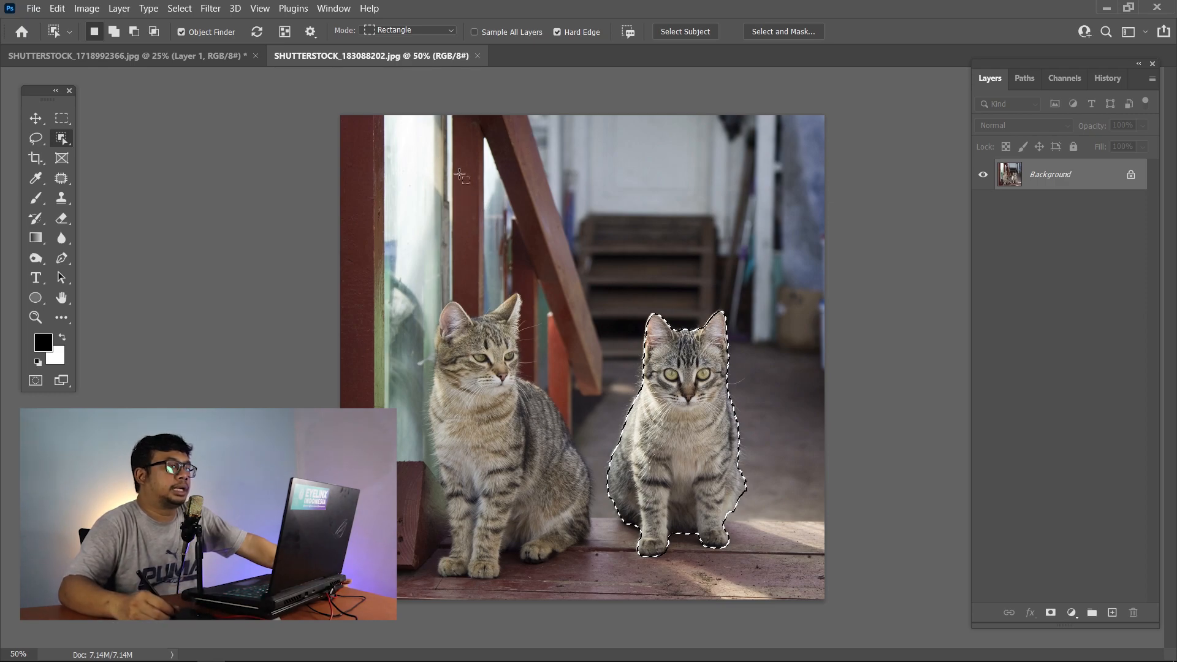
pyautogui.click(488, 367)
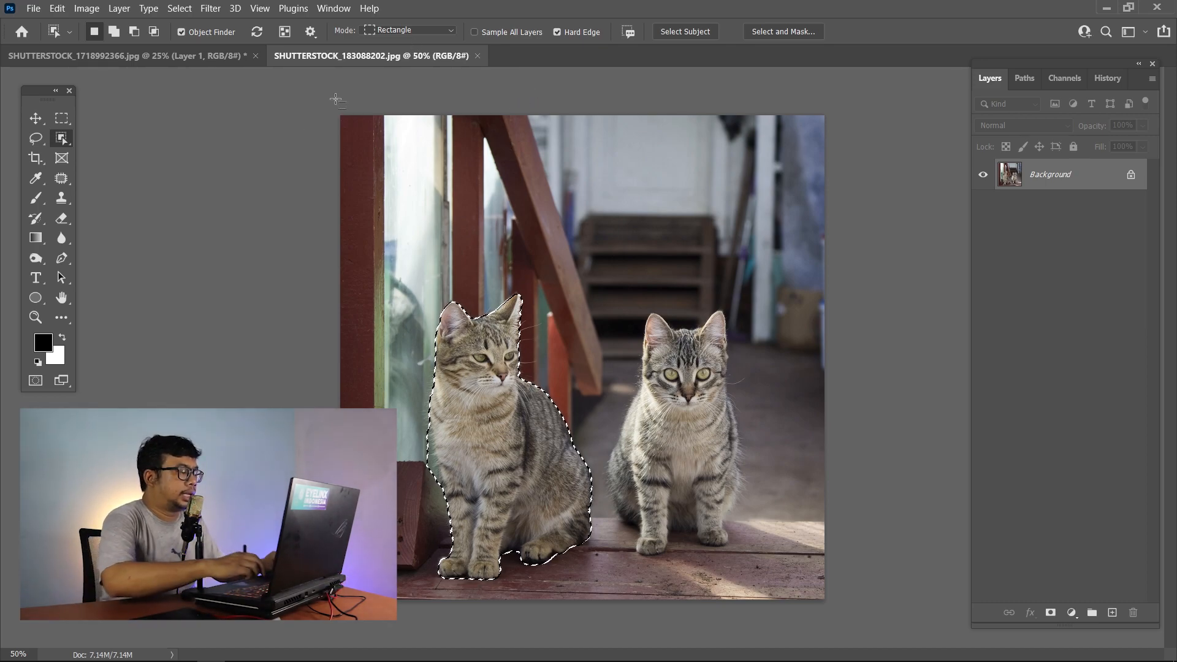
pyautogui.hotkey('ctrl', 'd')
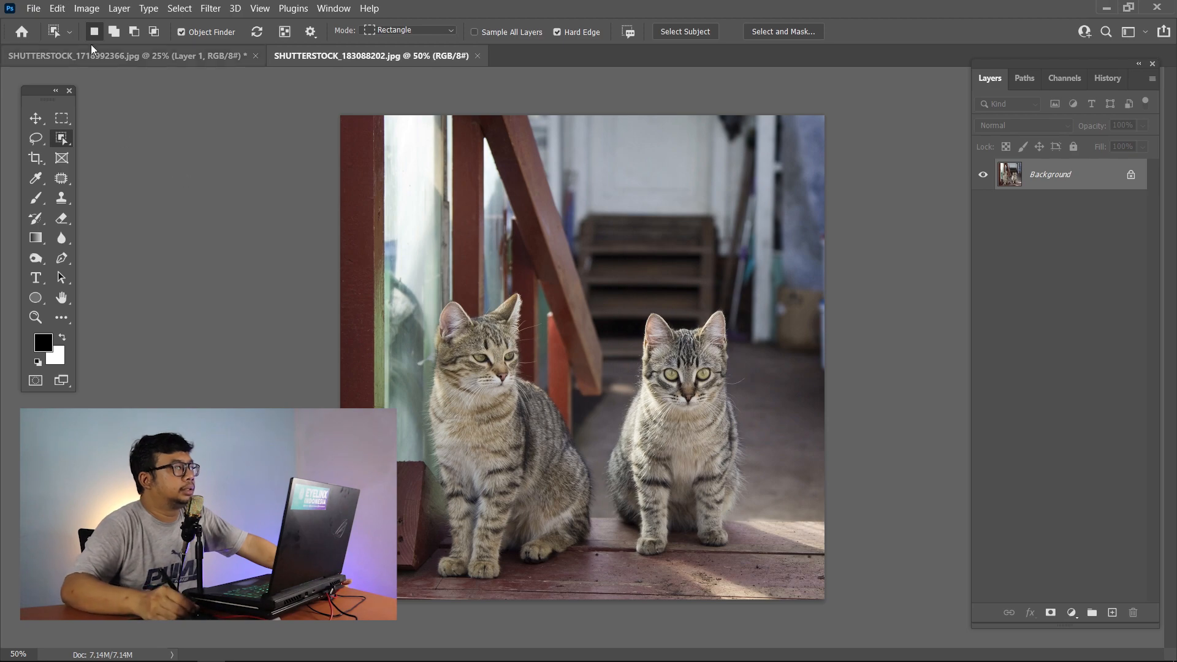
# - Generate separate masked groups for both cats with Mask All Objects
pyautogui.click(88, 8)
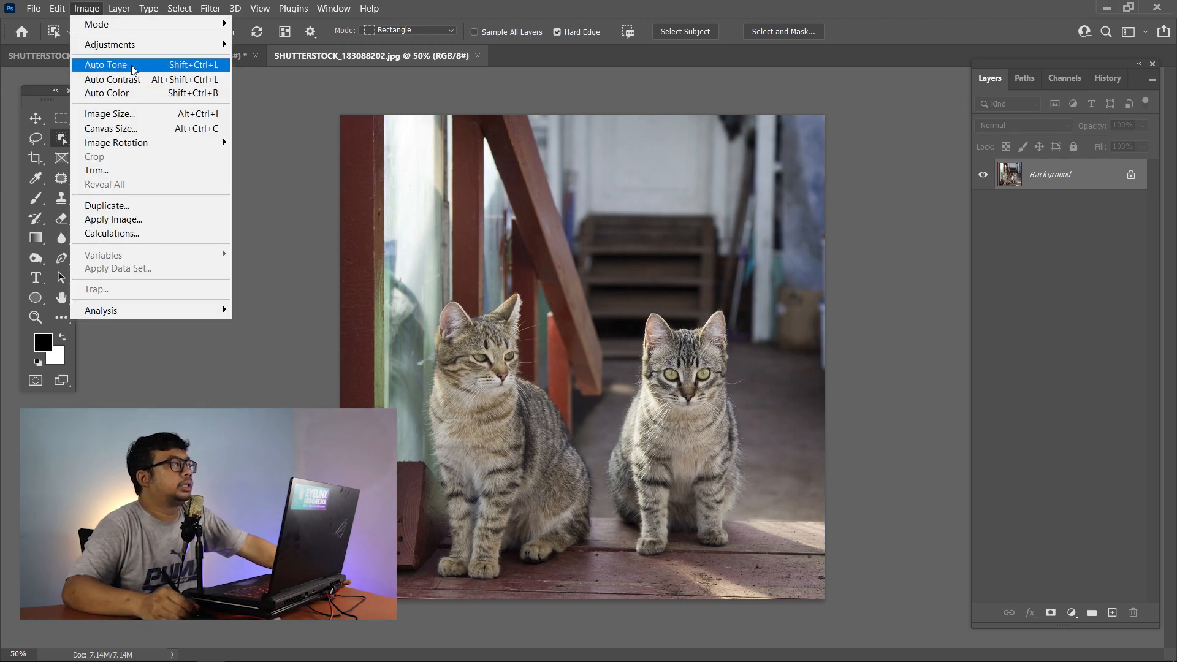
pyautogui.moveTo(122, 8)
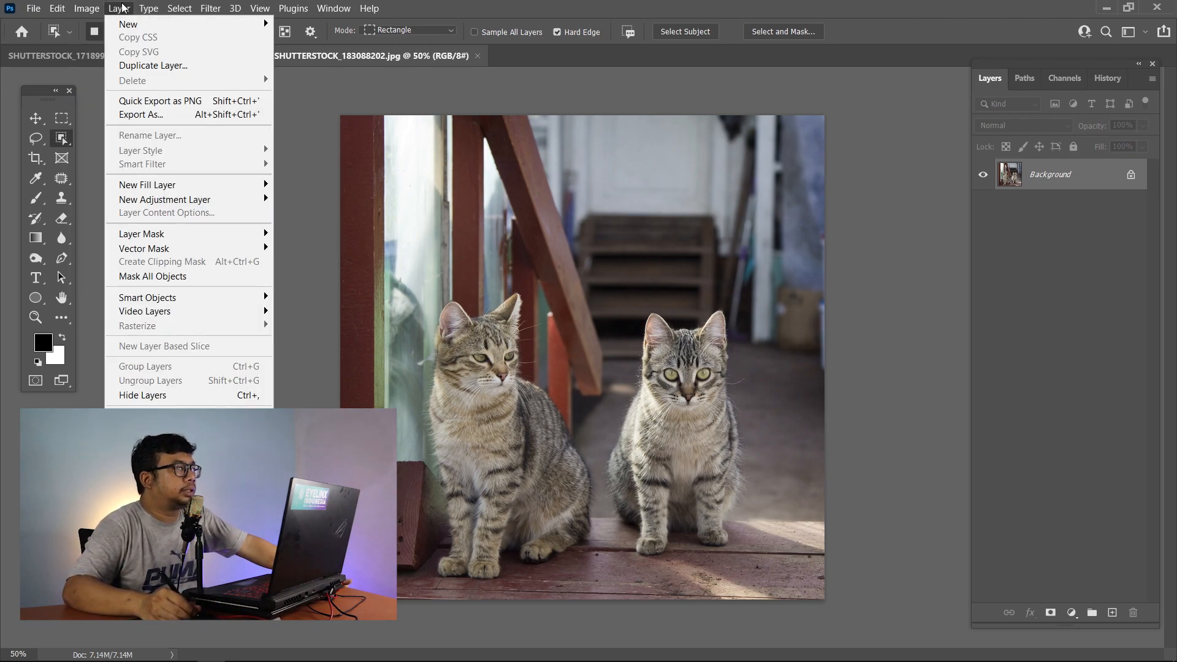
pyautogui.click(170, 276)
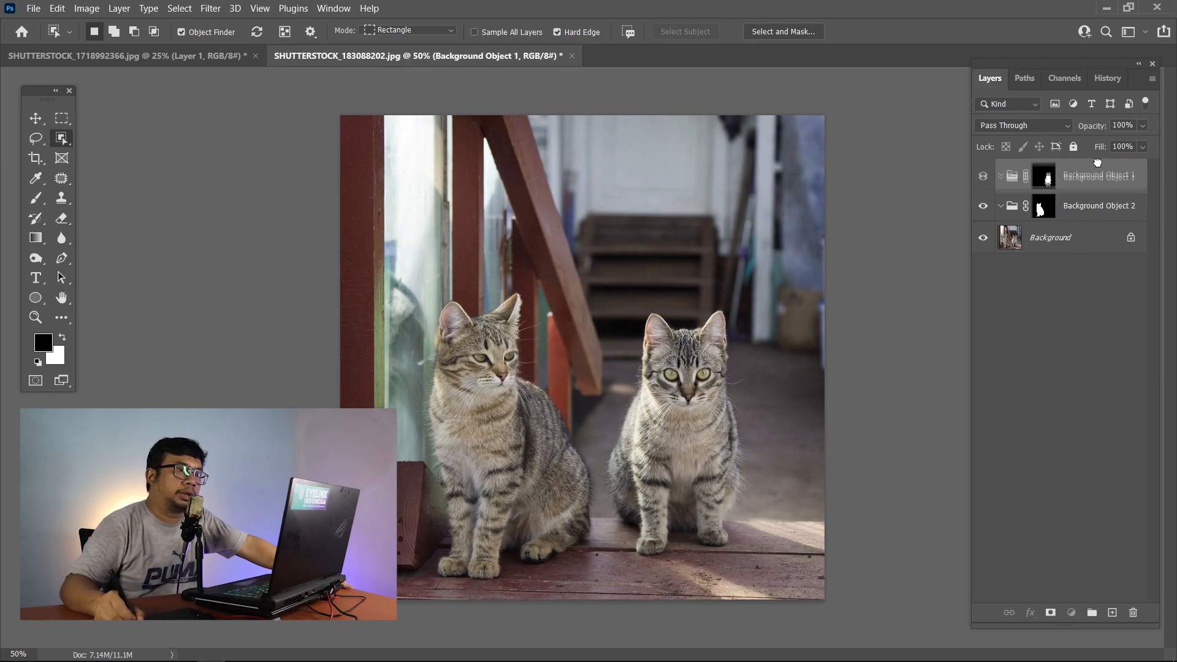
# - Add a Brightness/Contrast adjustment to the Background Object 1 group with brightness -37 and contrast 24
pyautogui.click(1071, 613)
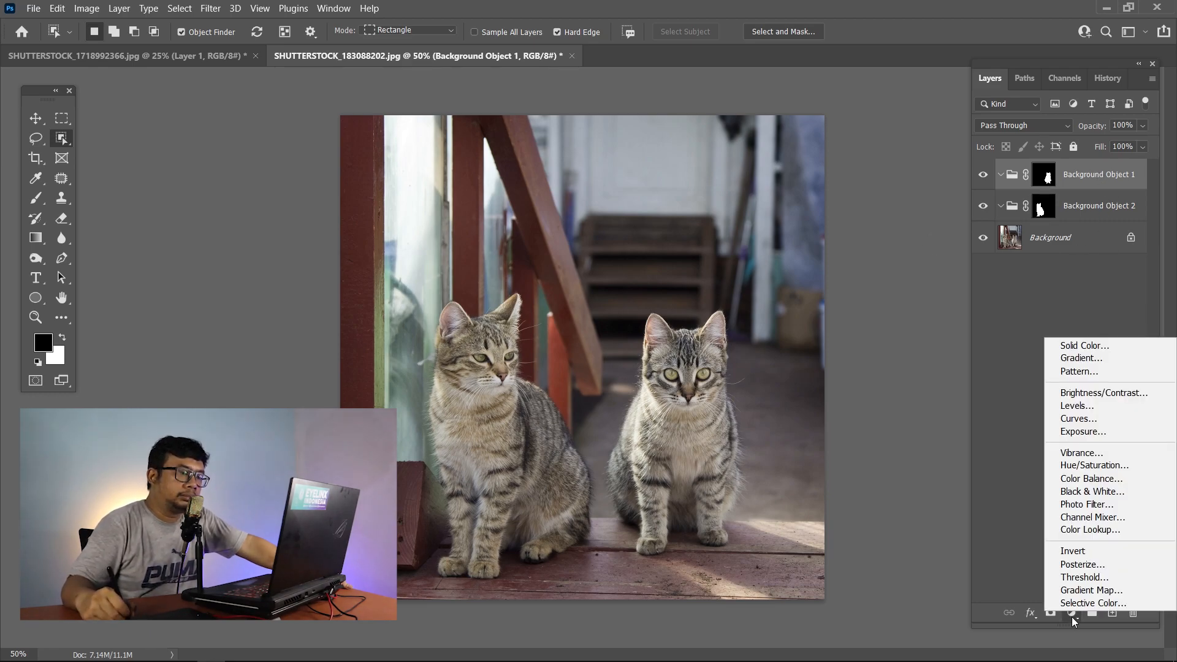
pyautogui.click(1108, 393)
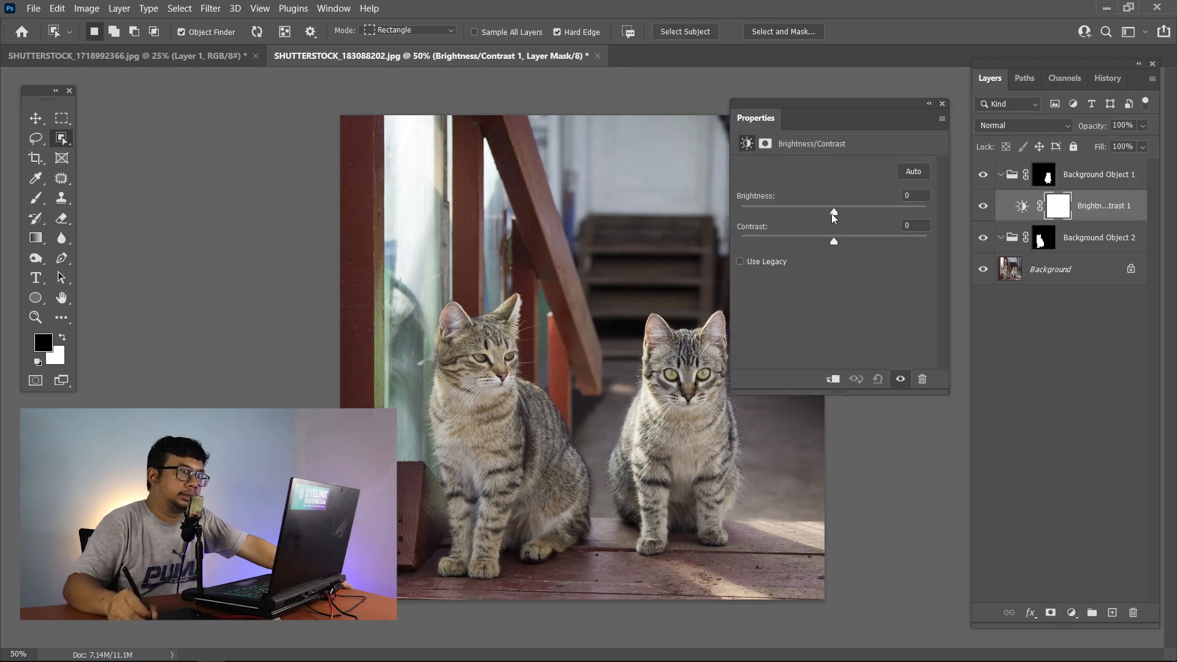
pyautogui.moveTo(833, 214); pyautogui.dragTo(842, 244)
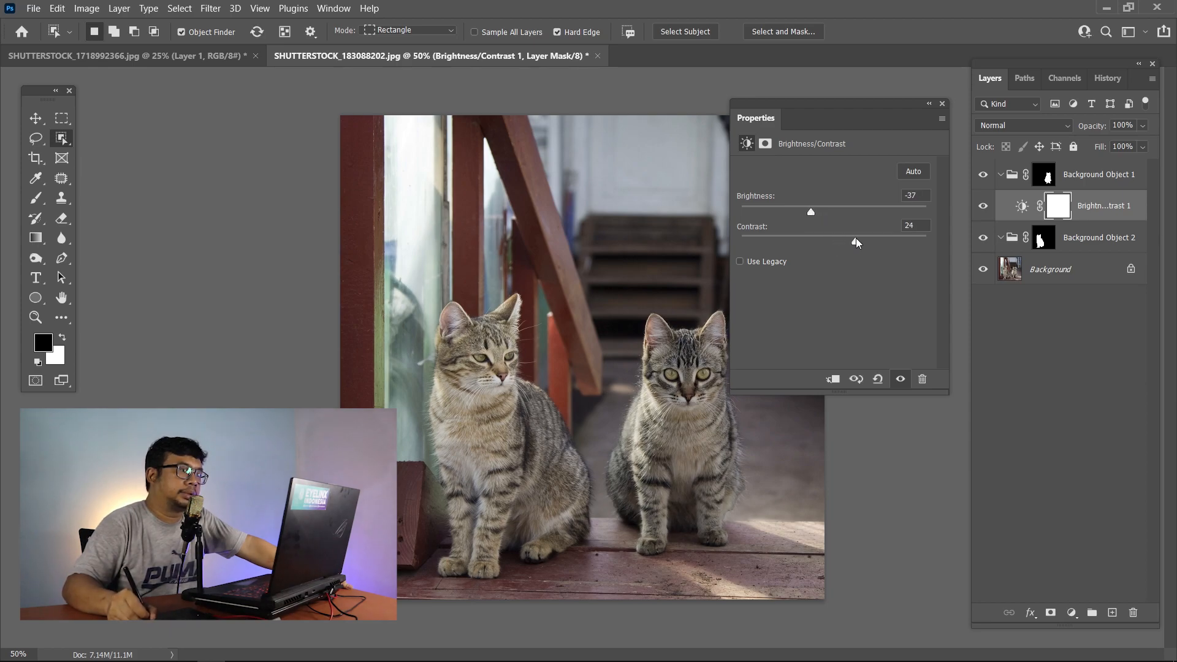
pyautogui.click(942, 104)
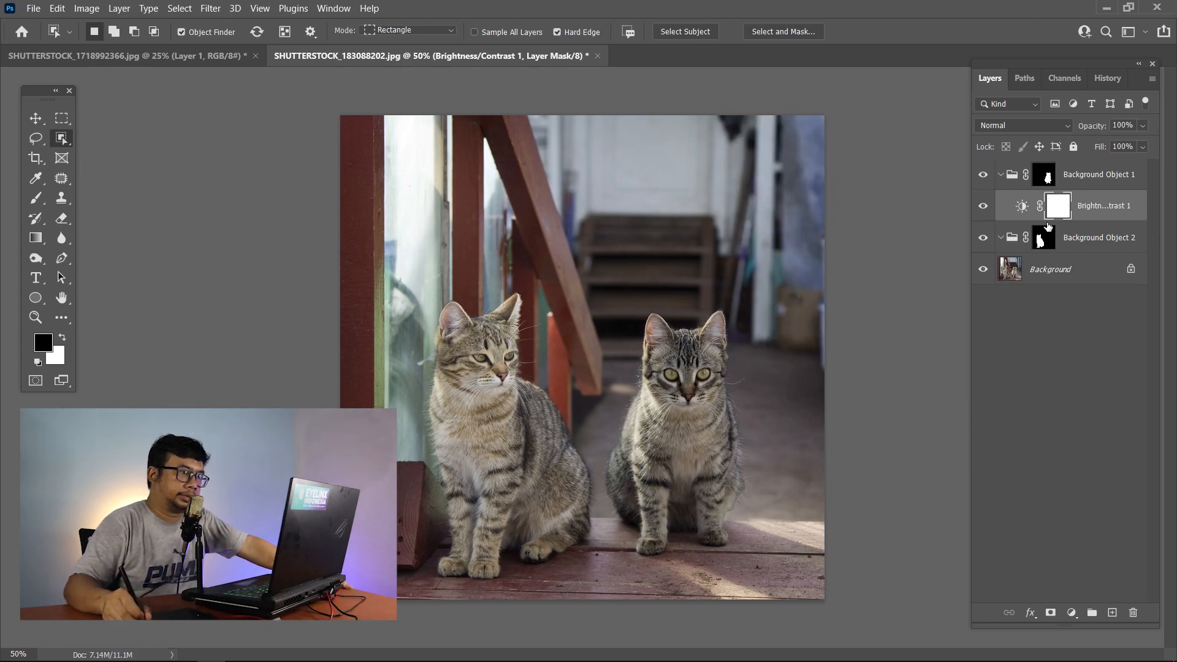
# - Add a Brightness/Contrast adjustment to the Background Object 2 group with brightness -48
pyautogui.click(1110, 242)
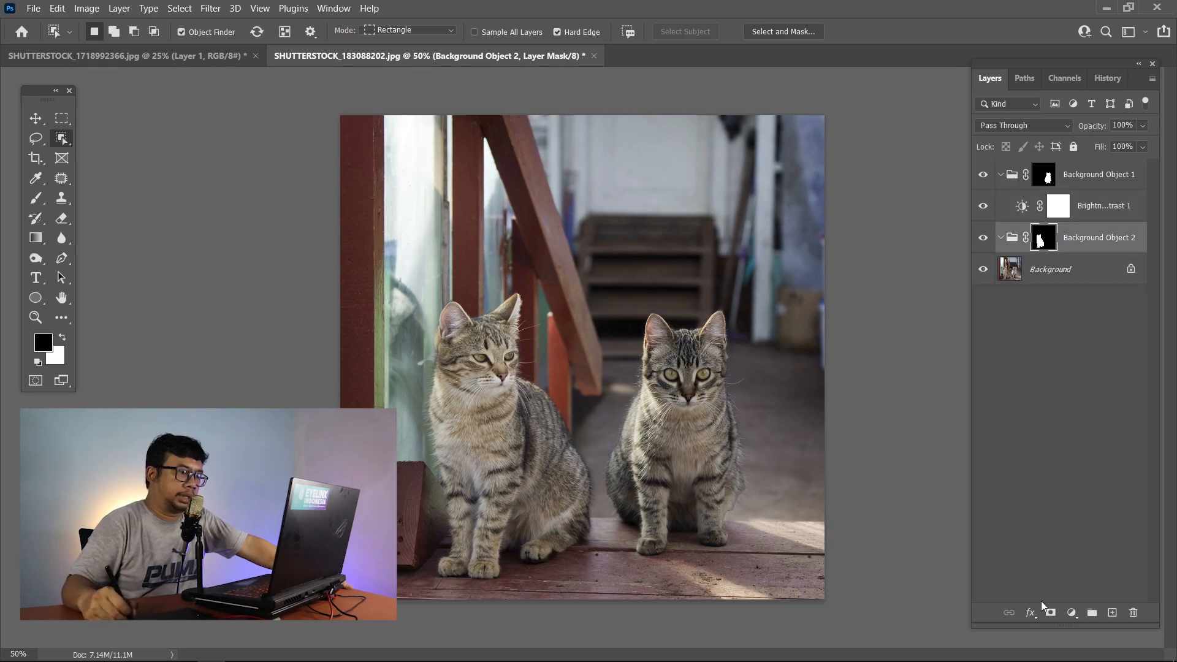
pyautogui.click(1072, 613)
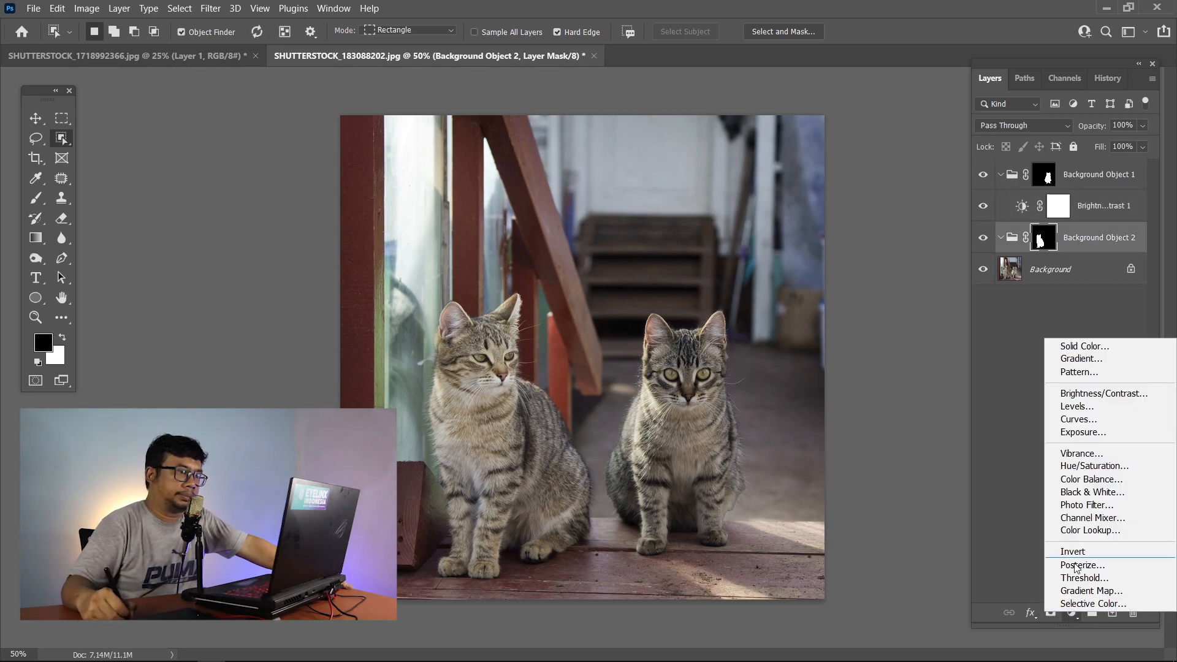
pyautogui.click(1123, 400)
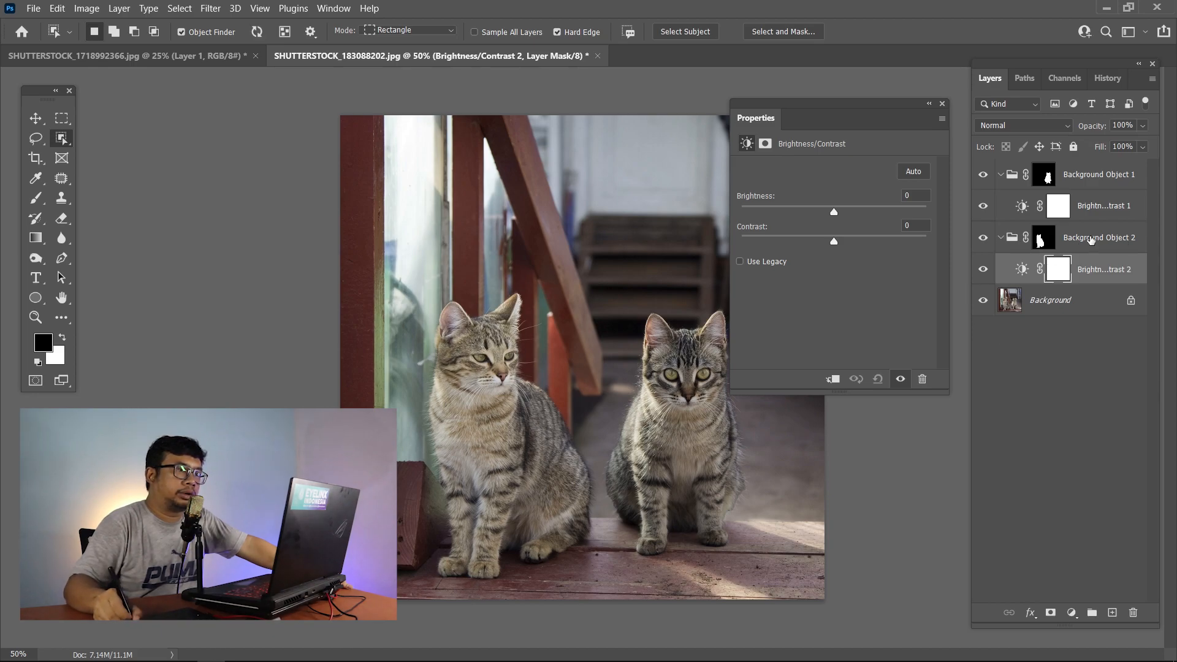
pyautogui.moveTo(835, 208); pyautogui.dragTo(804, 209)
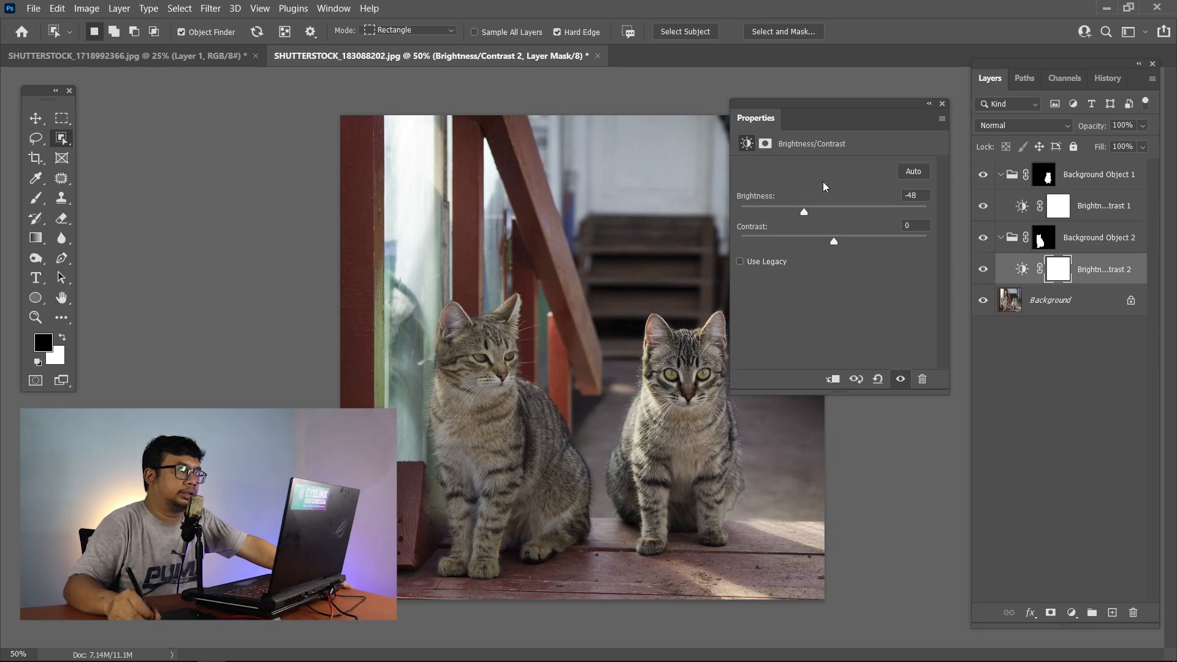
pyautogui.click(943, 104)
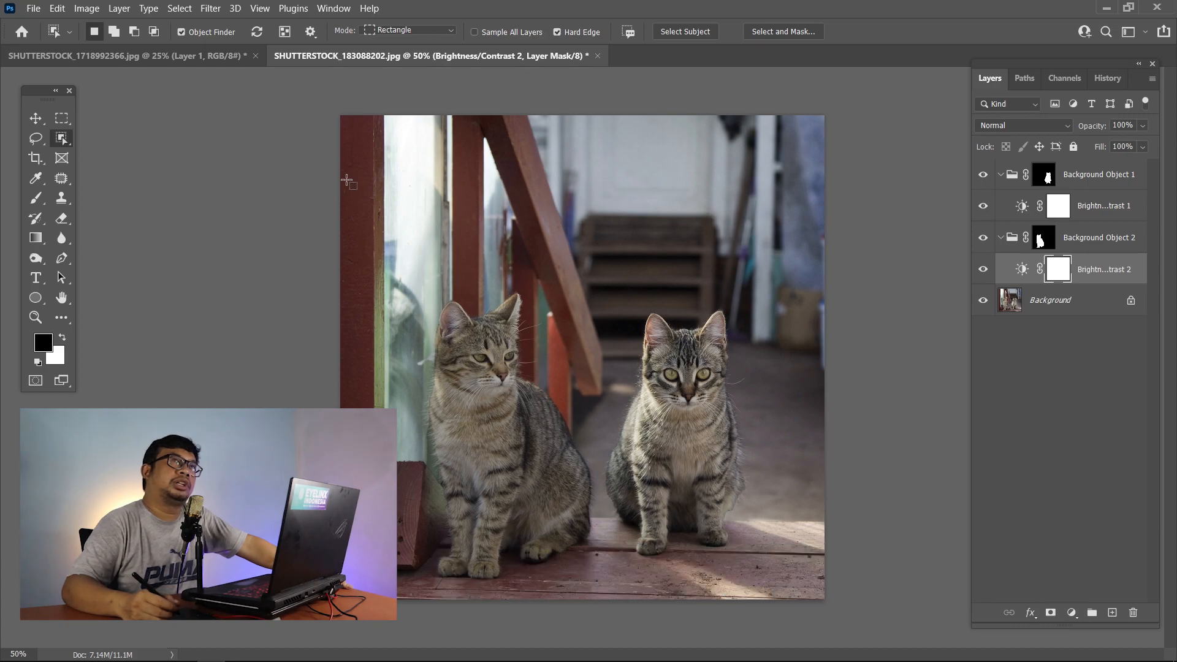
# - Return to the airplane image and toggle the Background layer's visibility to examine the cutout airplane
pyautogui.click(210, 58)
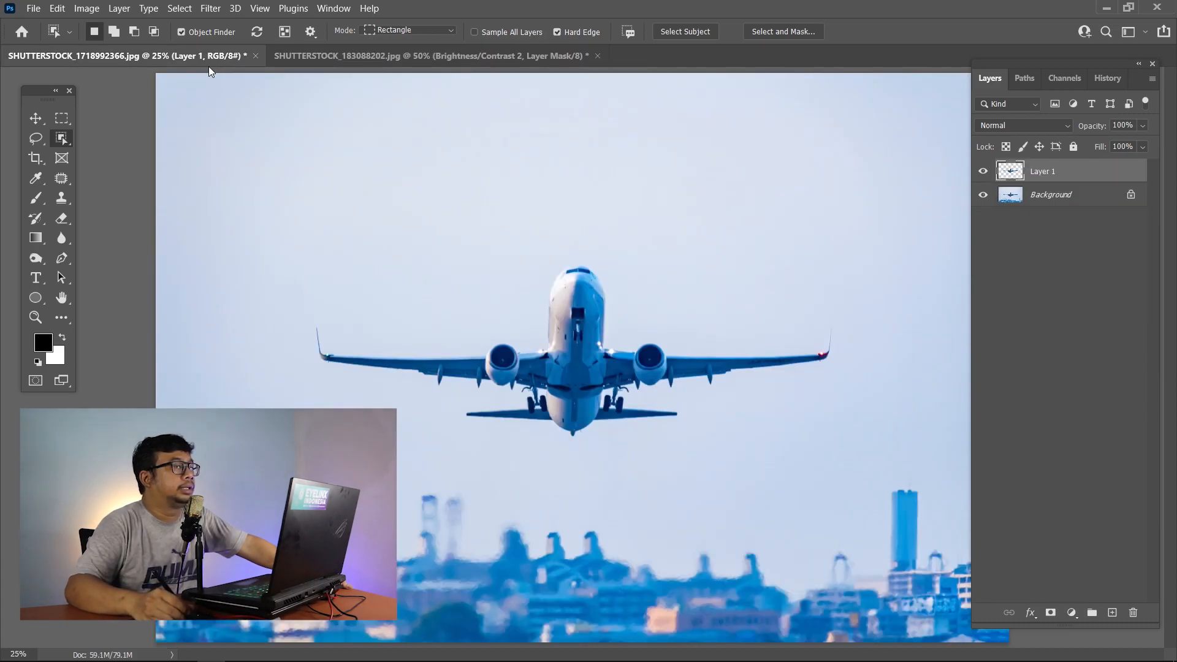
pyautogui.hotkey('ctrl', '-')
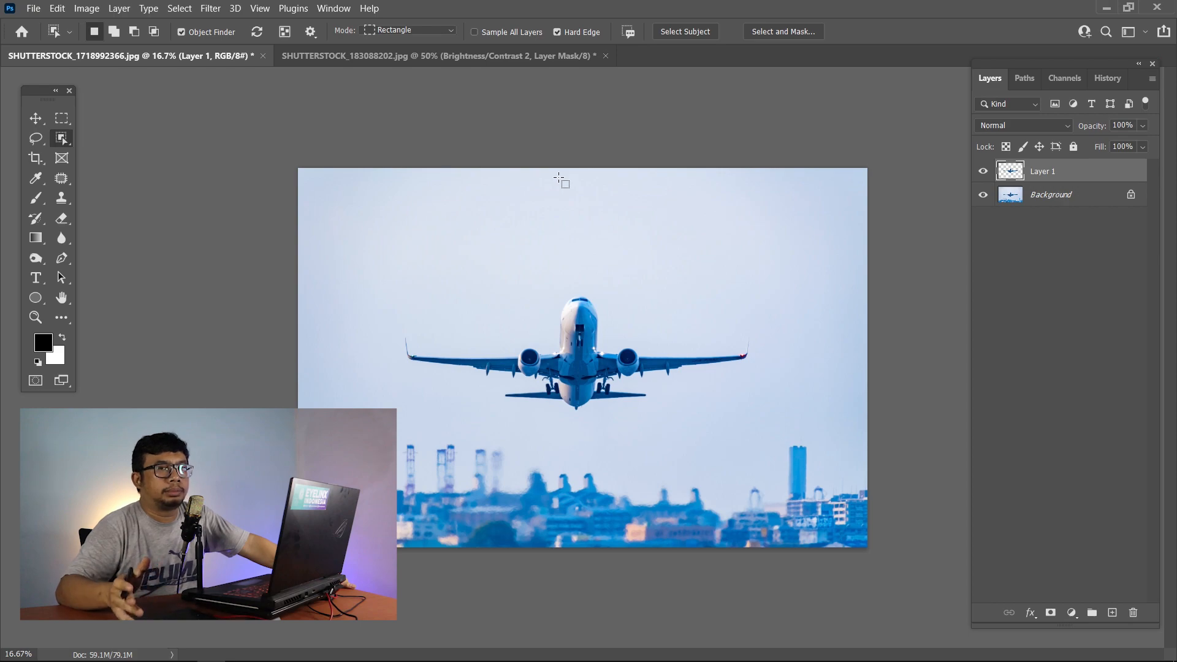
pyautogui.click(983, 195)
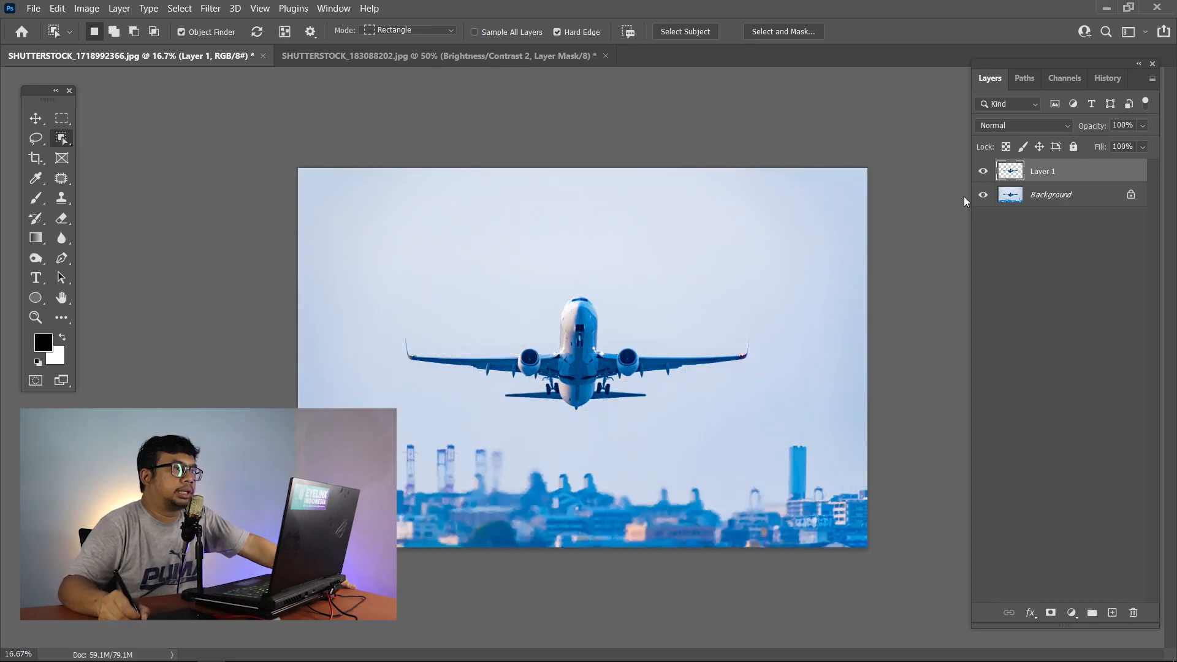
pyautogui.click(983, 194)
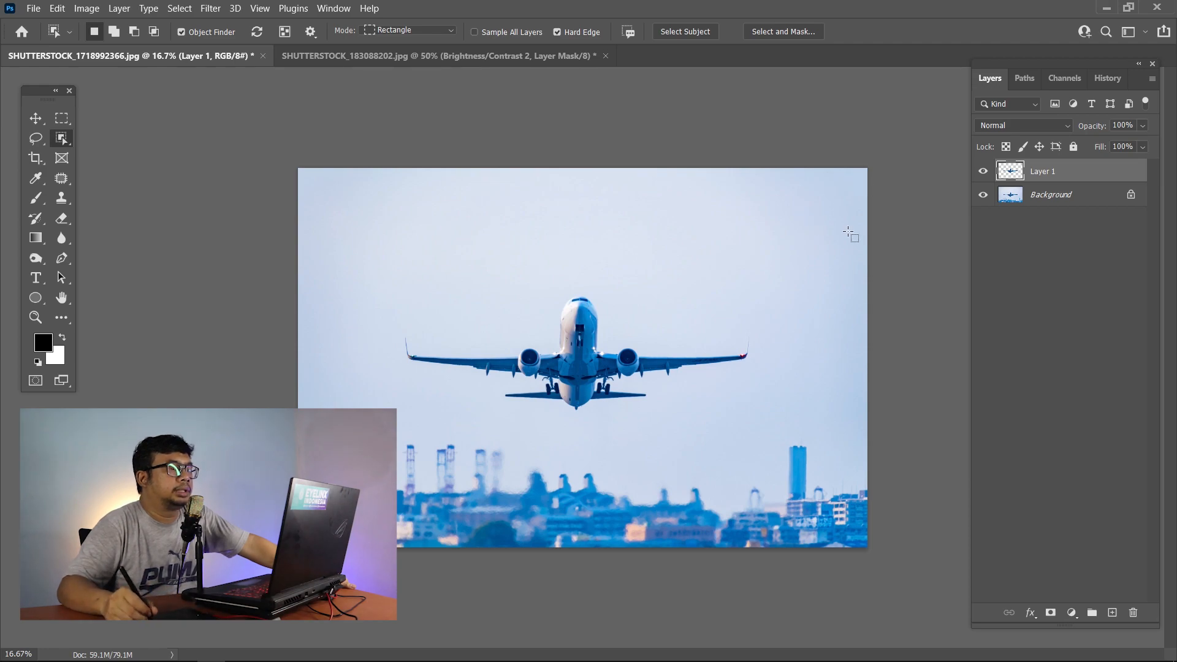
pyautogui.click(984, 195)
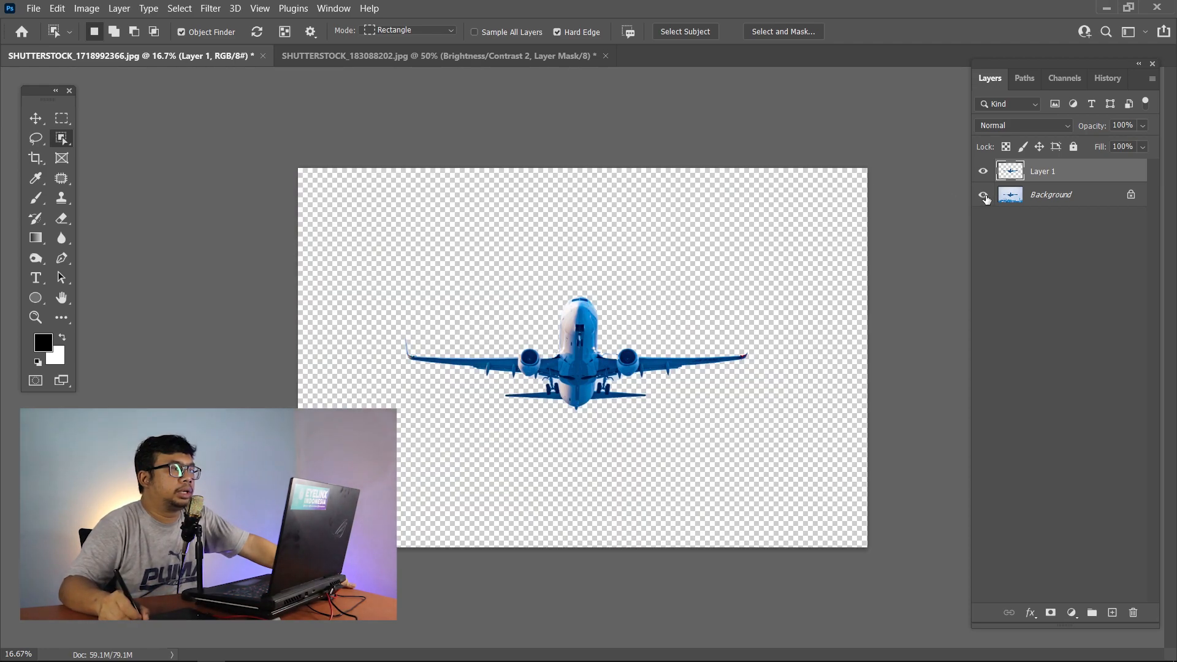
pyautogui.click(984, 195)
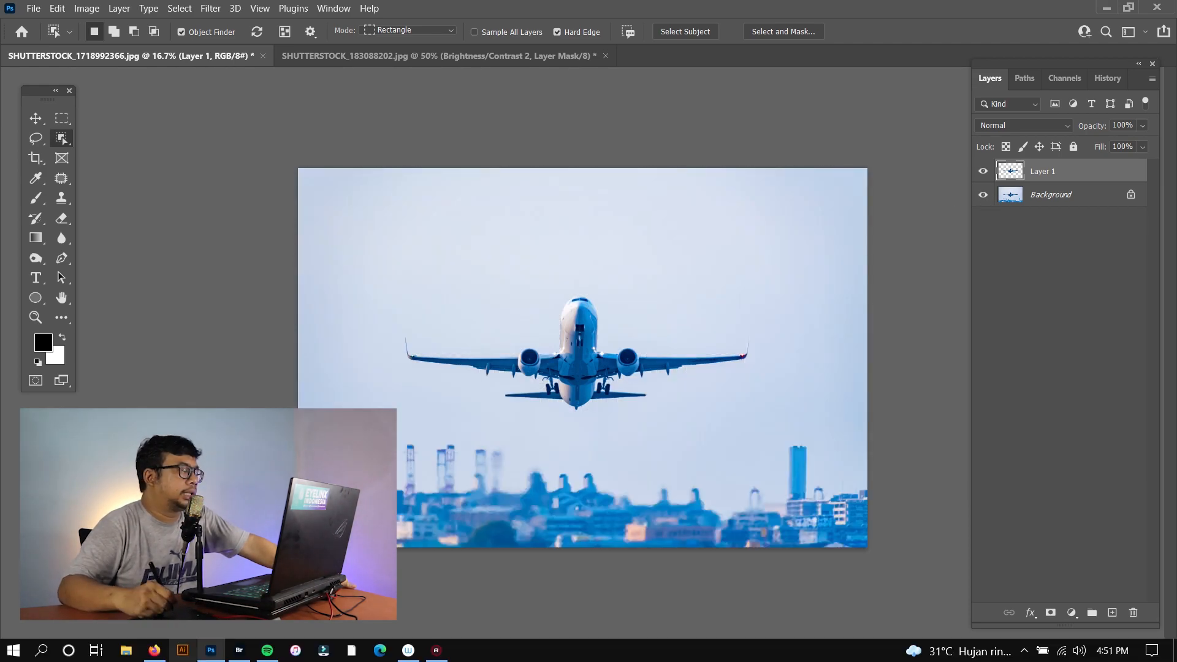
# - Place the sunset photo SHUTTERSTOCK_701095666 from Bridge into the airplane image, scaled to 168.90% and shifted down to cover the canvas
pyautogui.click(239, 650)
pyautogui.moveTo(645, 344); pyautogui.dragTo(178, 398)
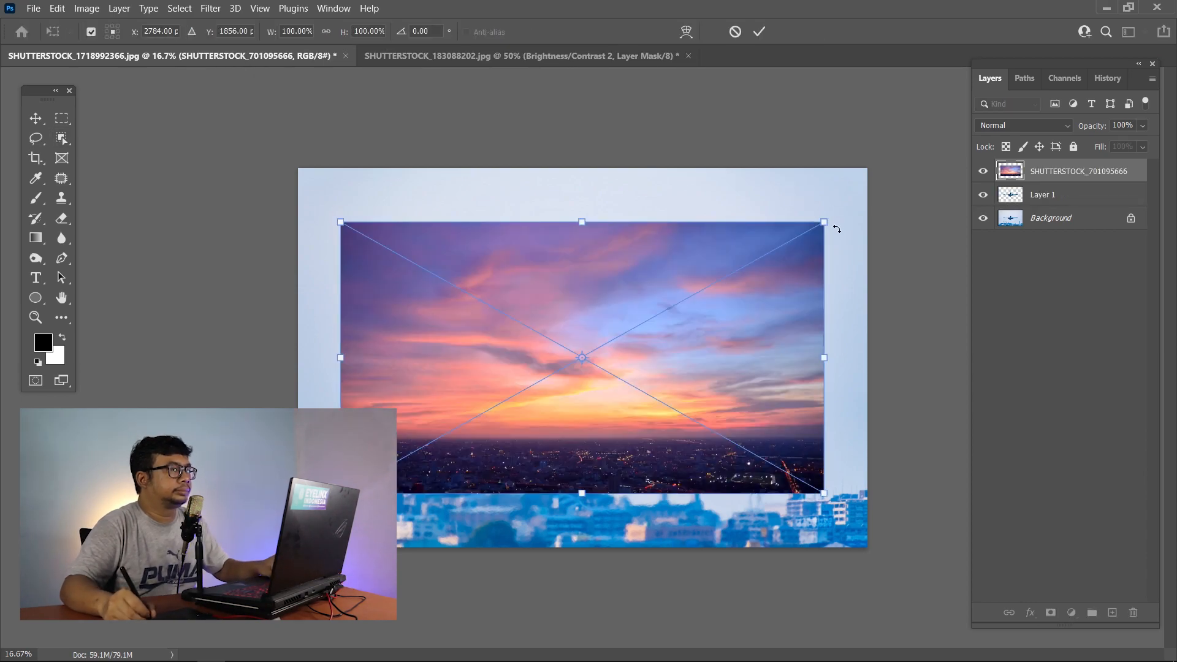
pyautogui.moveTo(824, 222); pyautogui.dragTo(990, 126)
pyautogui.moveTo(780, 241); pyautogui.dragTo(782, 278)
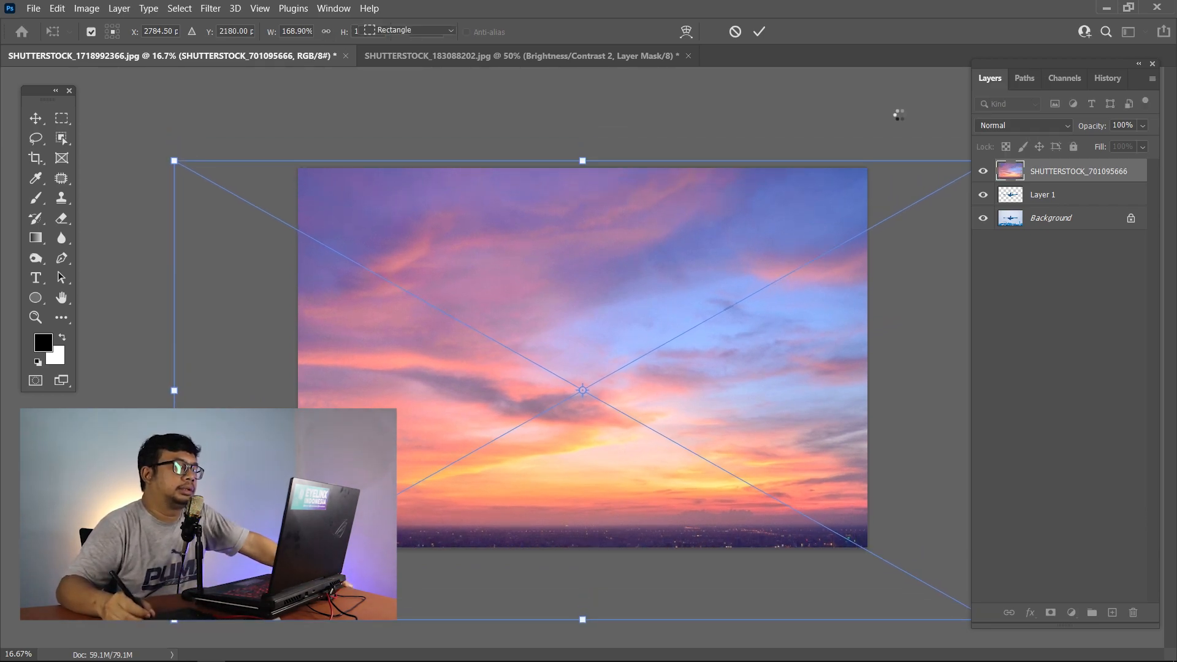
pyautogui.press('Return')
# - Move the sunset layer beneath Layer 1, and hide and show it with the Move tool active to compare the skies
pyautogui.moveTo(1058, 172); pyautogui.dragTo(1064, 197)
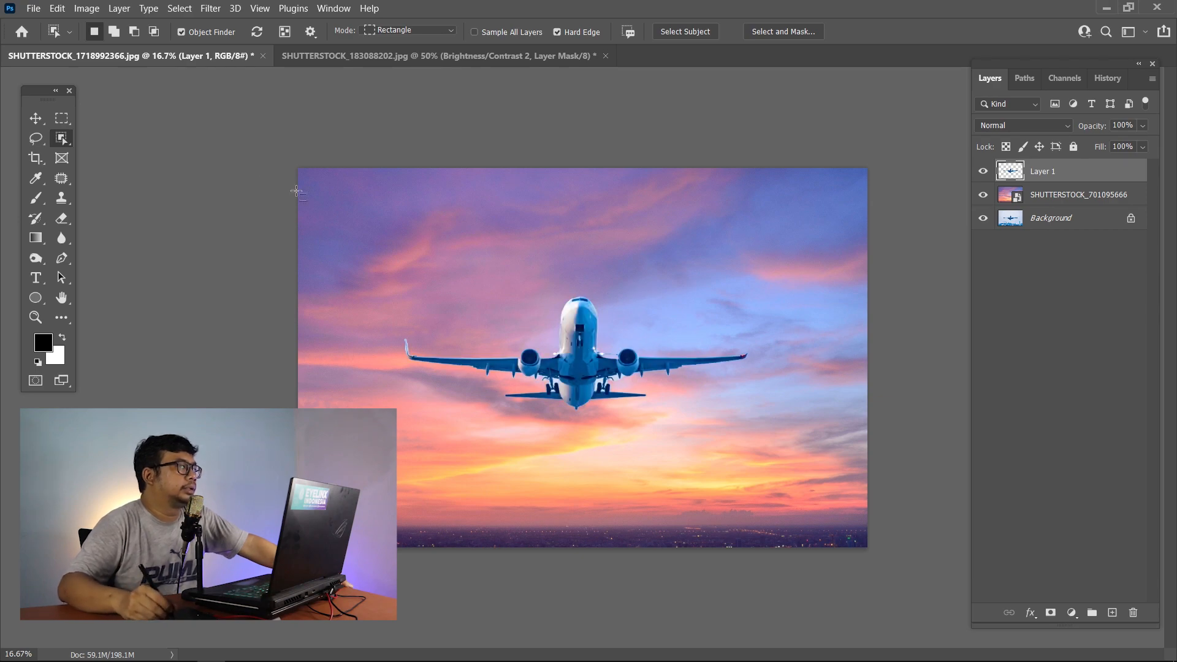
pyautogui.click(36, 118)
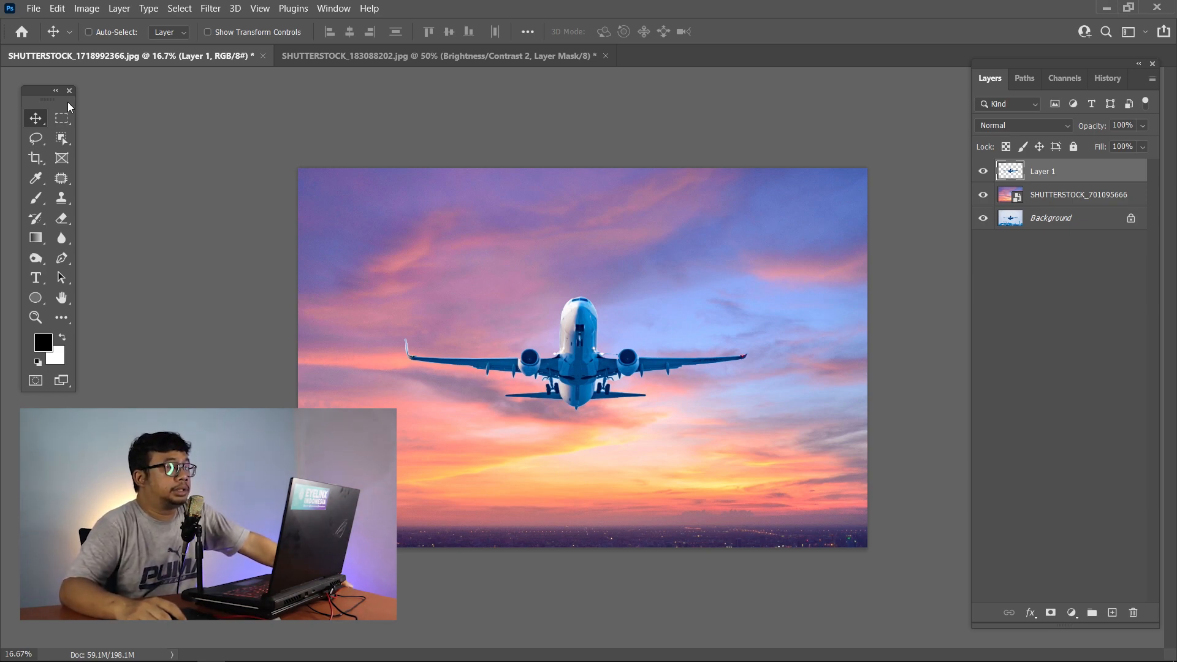
pyautogui.click(982, 195)
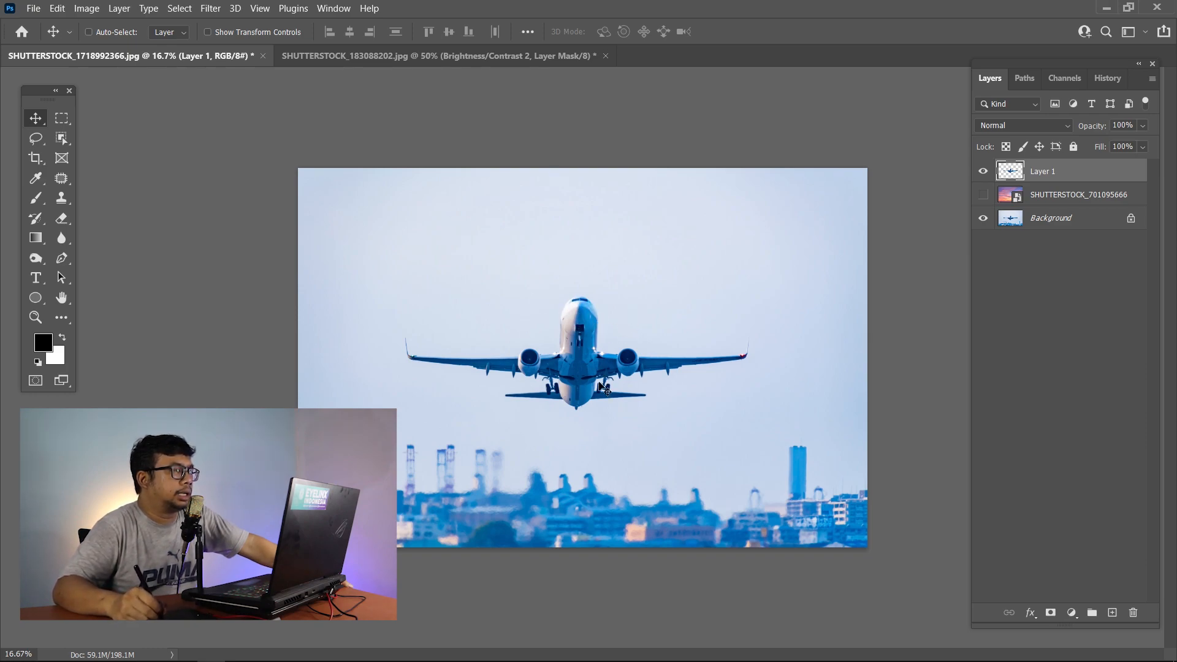
pyautogui.click(984, 195)
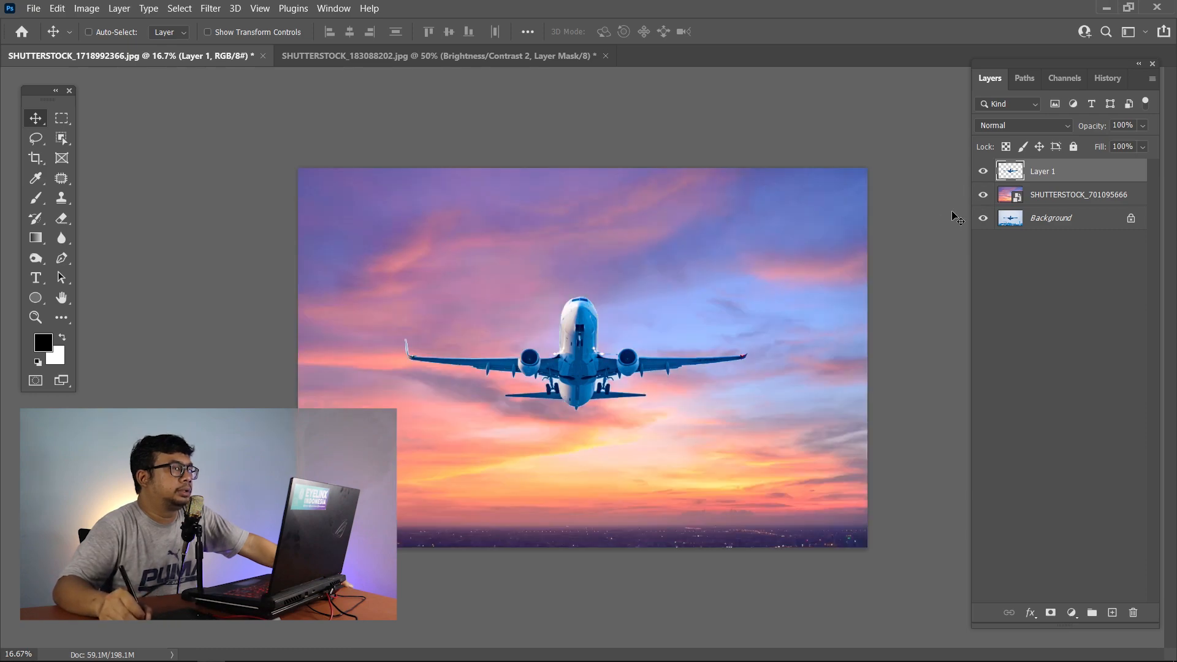
# - Flip the sunset layer horizontally, shift it left to the canvas edge and scale it down slightly so more of the city shows
pyautogui.click(1010, 195)
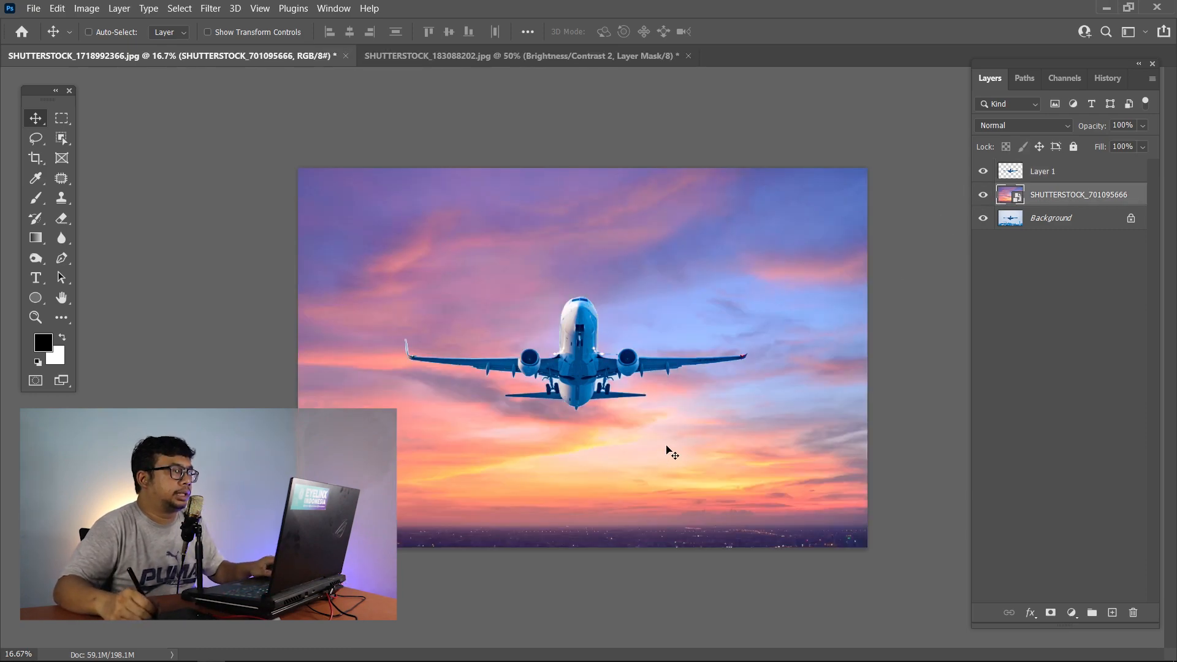
pyautogui.hotkey('ctrl', 't')
pyautogui.rightClick(739, 363)
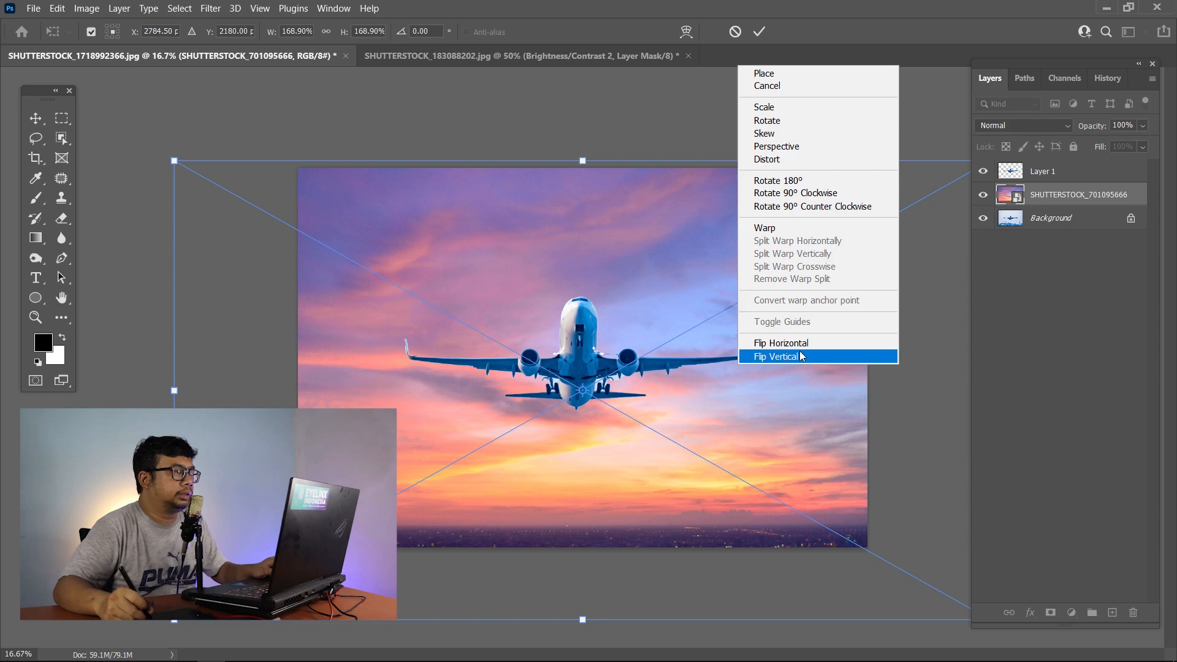
pyautogui.click(798, 342)
pyautogui.moveTo(780, 371); pyautogui.dragTo(656, 366)
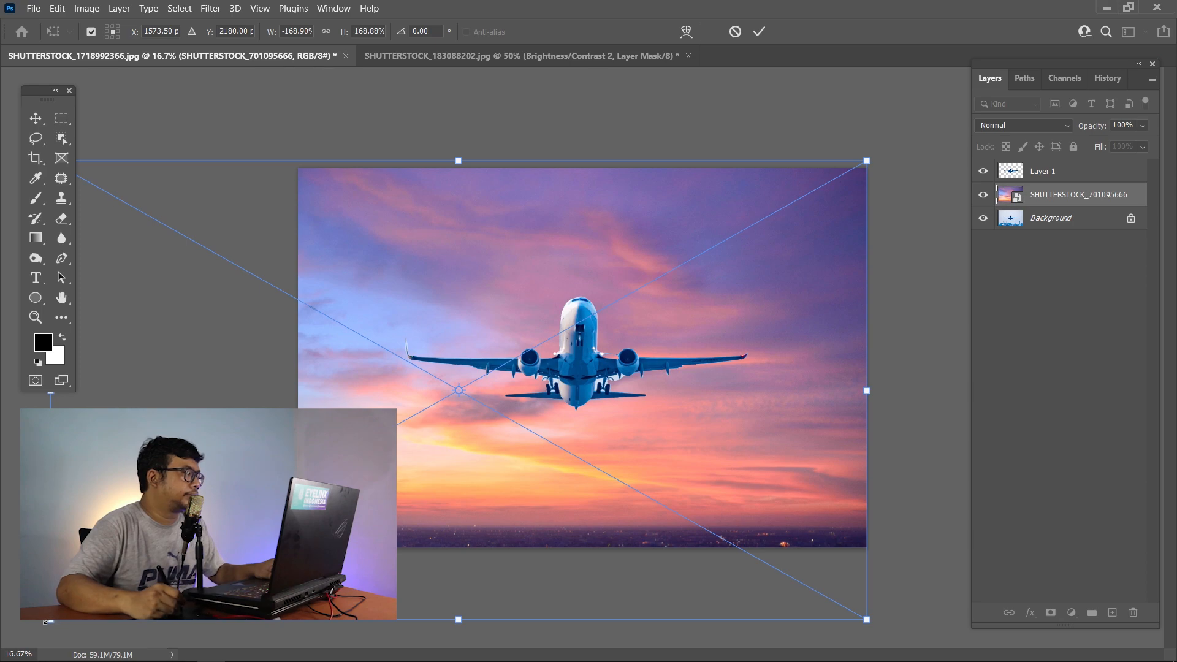
pyautogui.moveTo(45, 621); pyautogui.dragTo(2, 586)
pyautogui.press('Return')
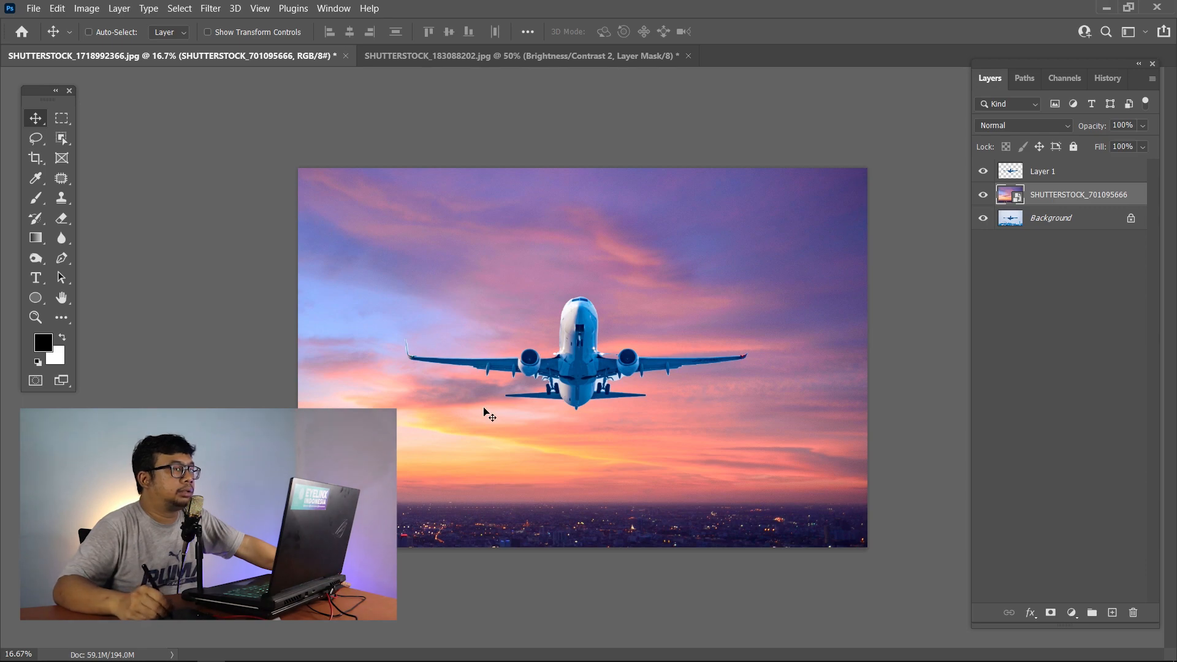
# - Apply the Harmonization neural filter to the airplane on Layer 1, using SHUTTERSTOCK_701095666 as the reference layer
pyautogui.click(1041, 175)
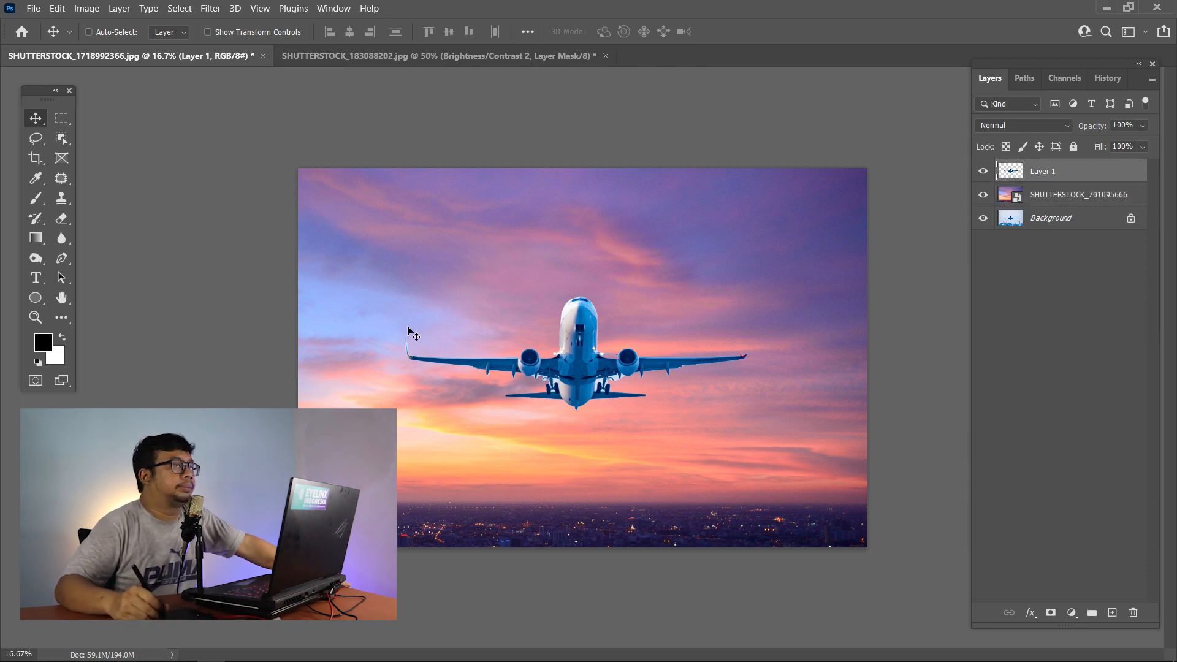
pyautogui.click(218, 10)
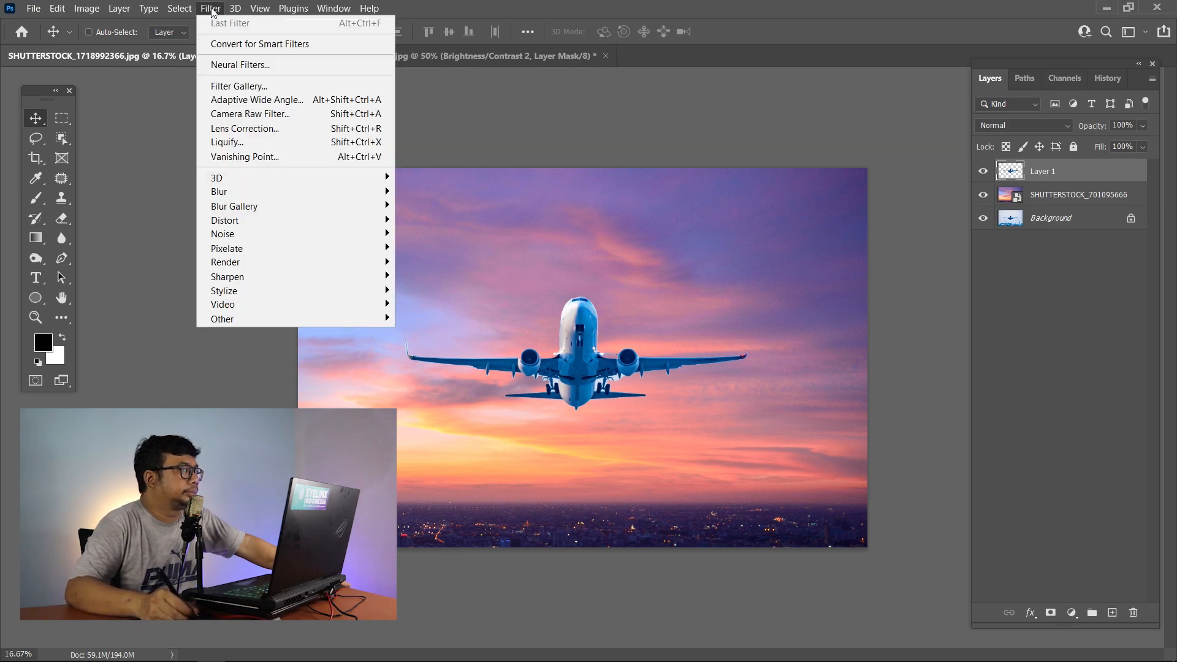
pyautogui.click(229, 65)
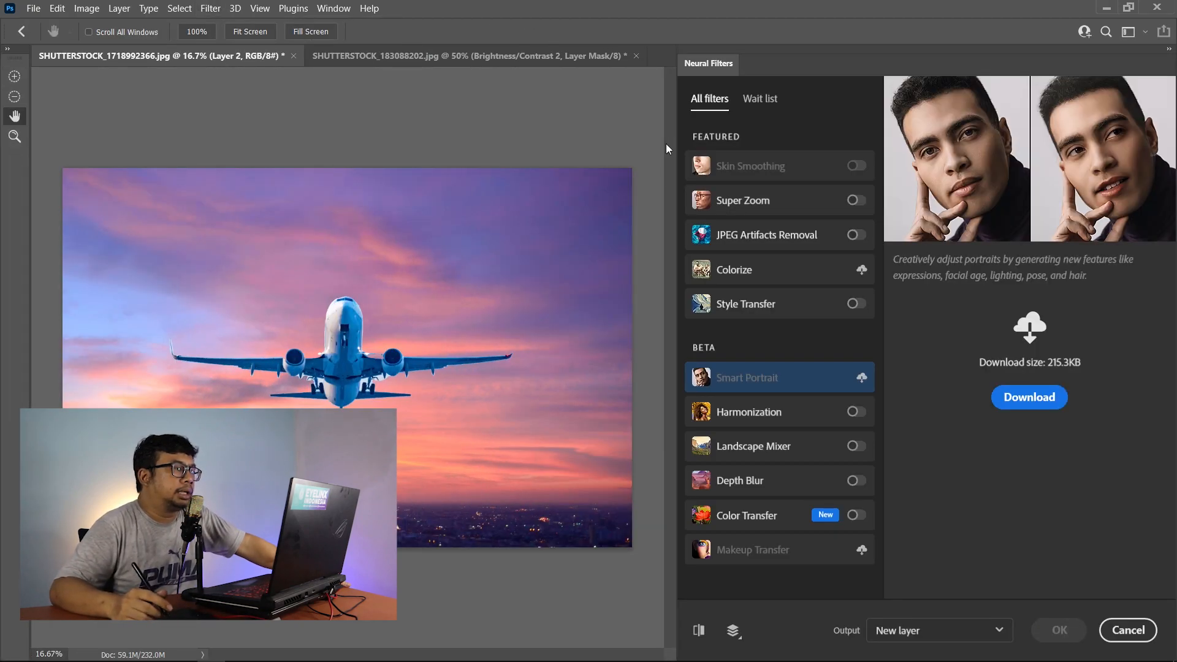
pyautogui.click(855, 412)
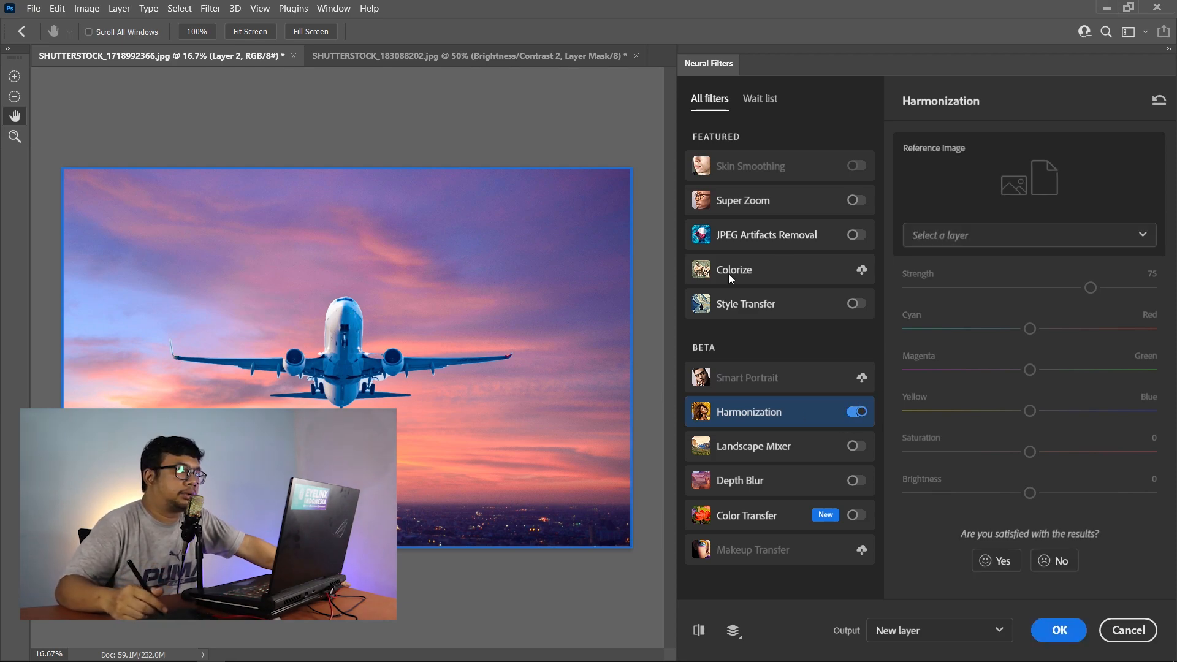
pyautogui.click(956, 235)
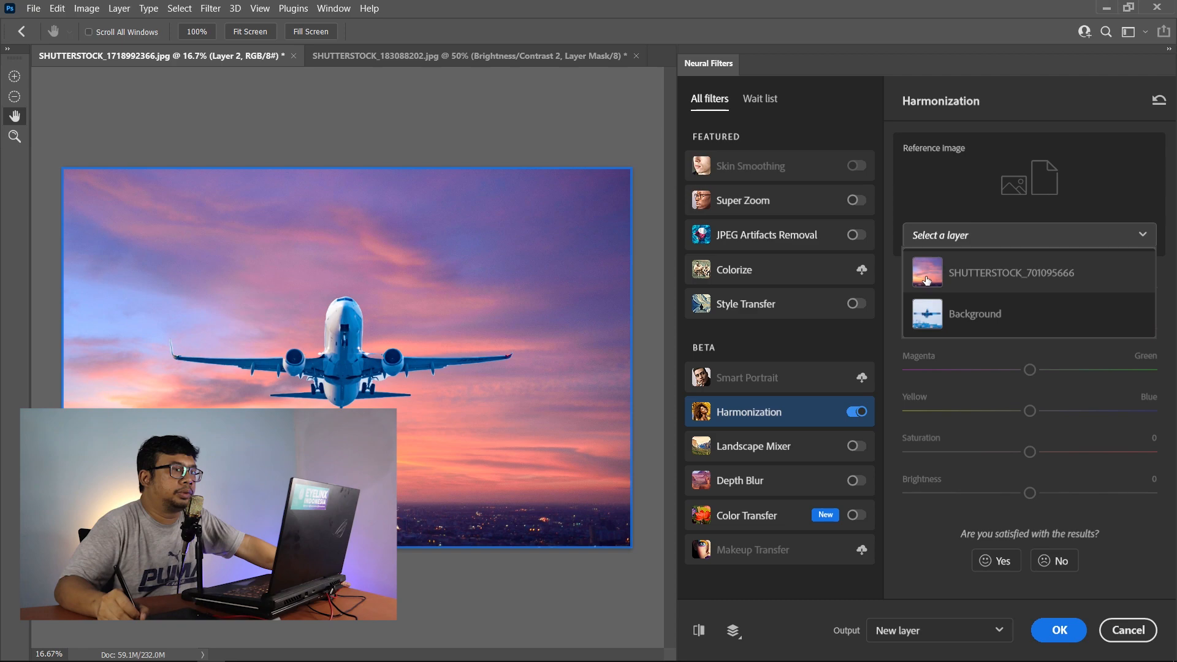
pyautogui.click(984, 276)
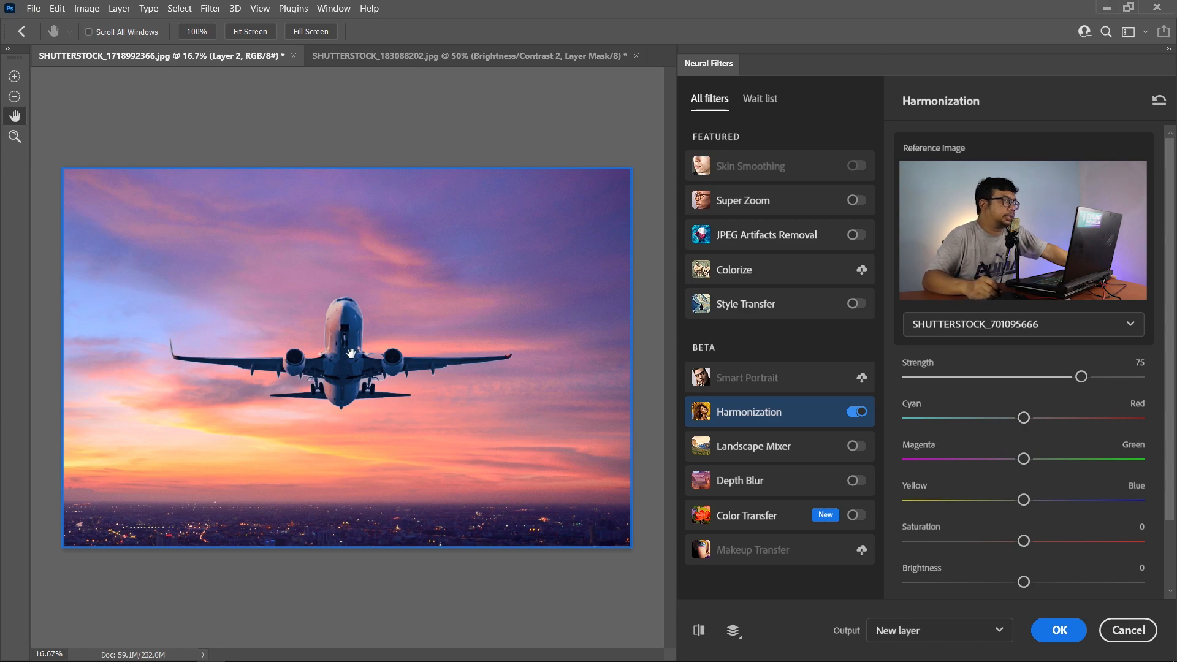
# - Shift the harmonization colours slightly toward red and moderately toward yellow, and output the result as a new layer
pyautogui.click(1033, 418)
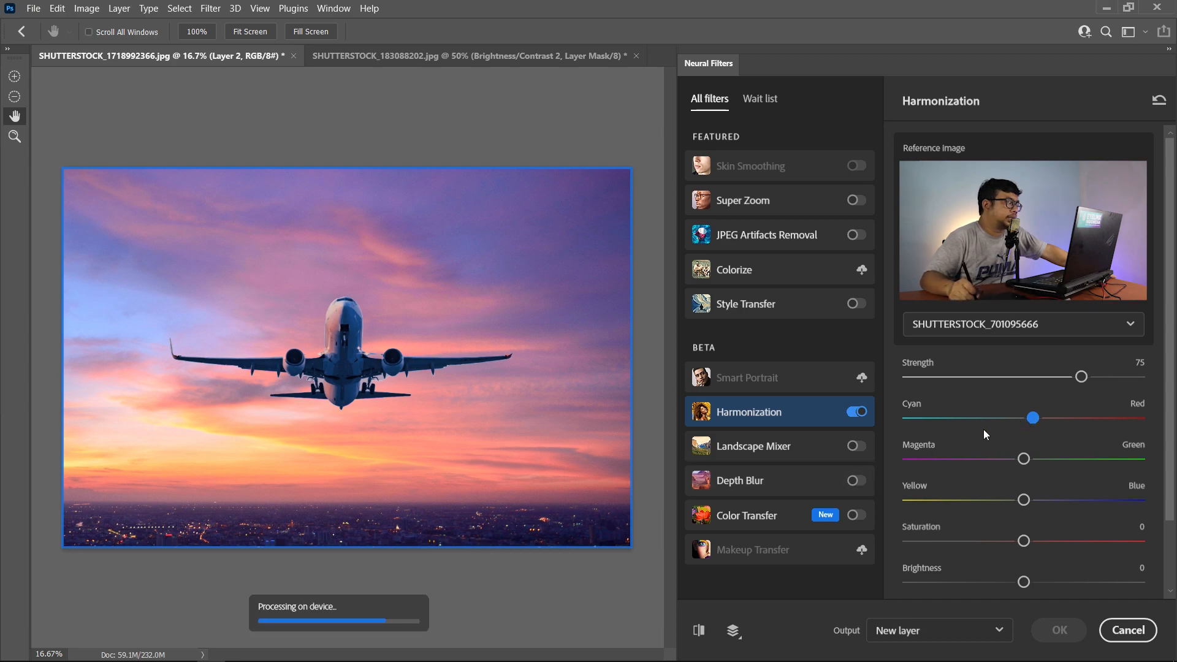
pyautogui.click(979, 500)
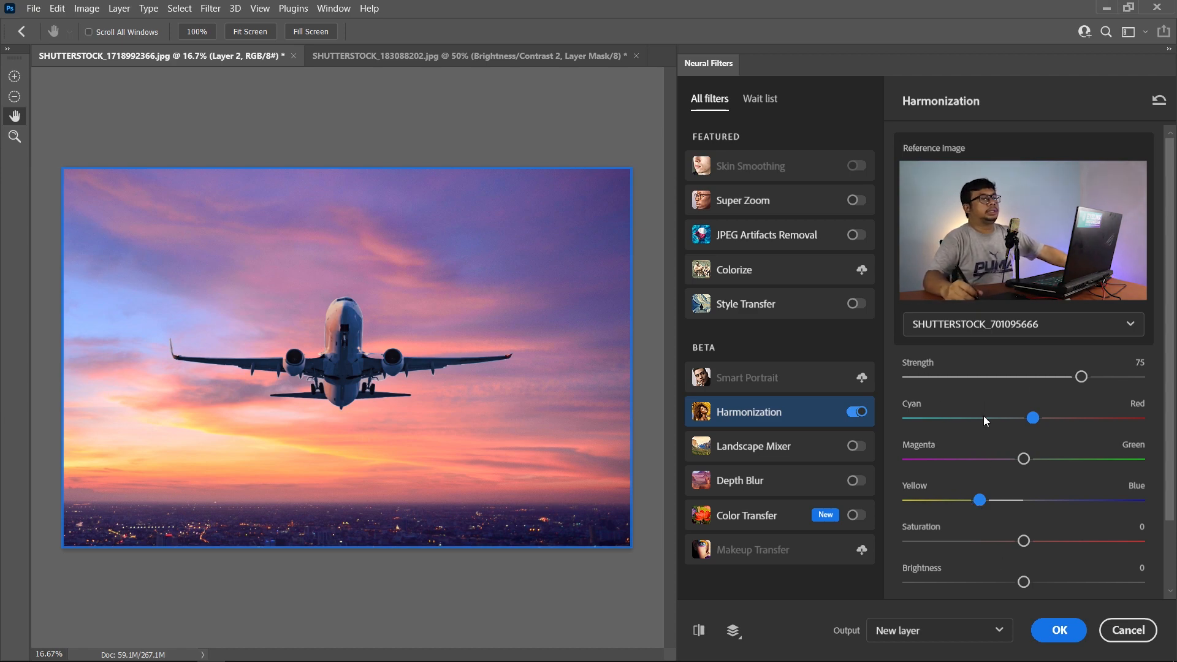
pyautogui.click(934, 635)
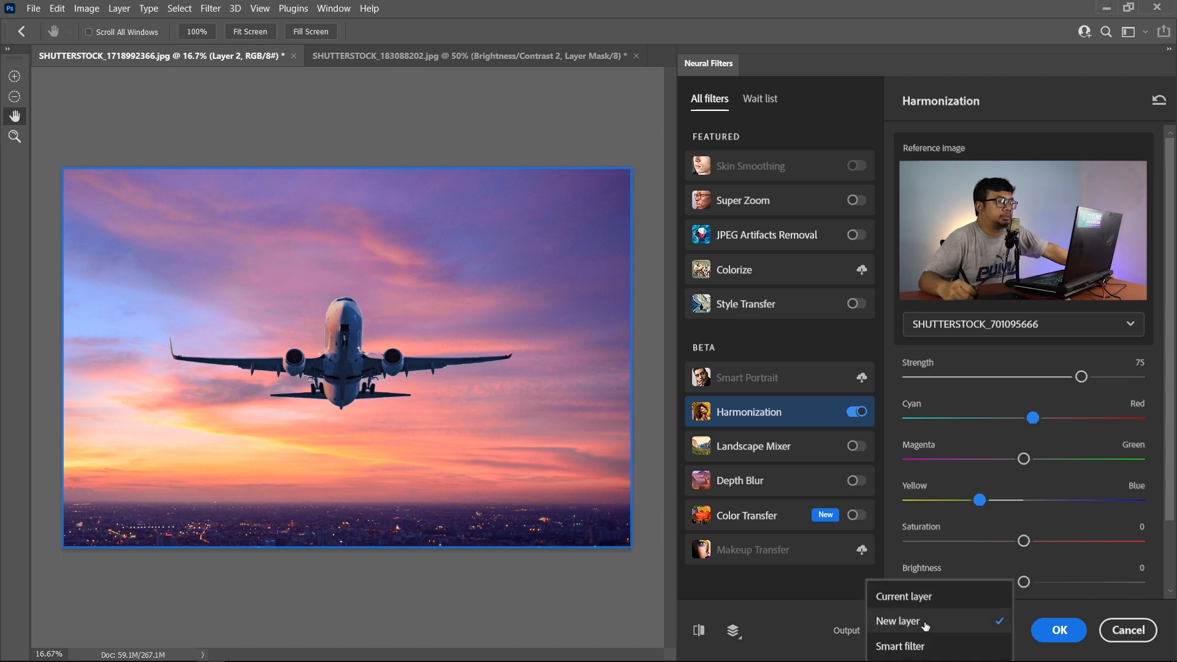
pyautogui.click(924, 621)
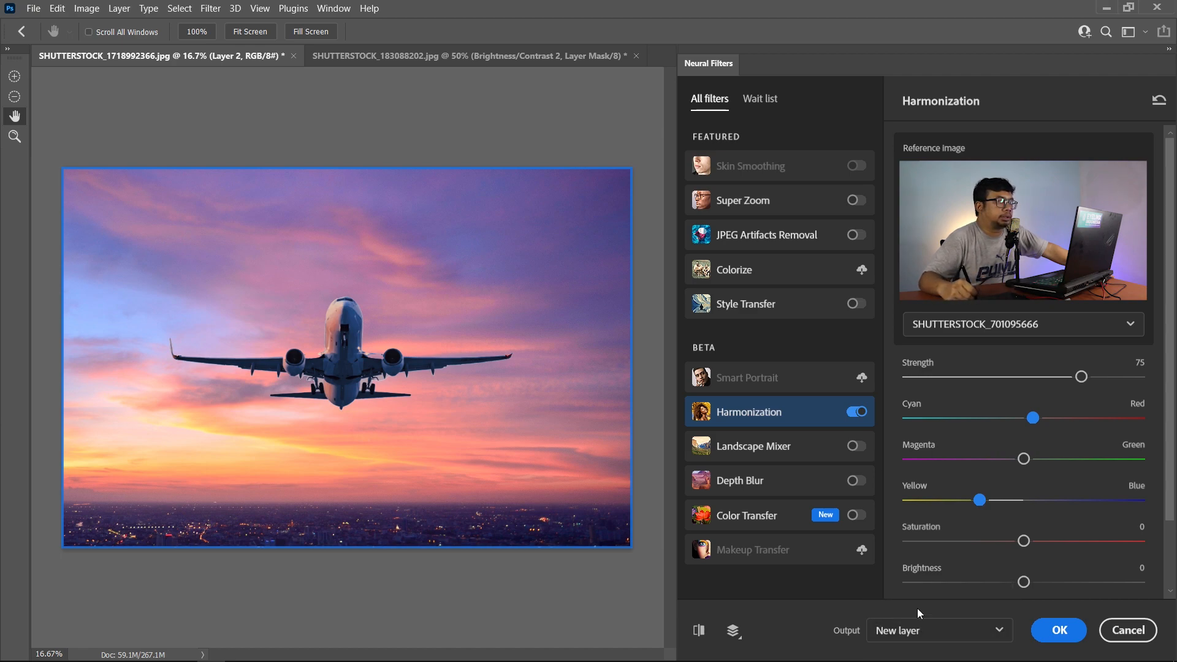
pyautogui.click(1058, 632)
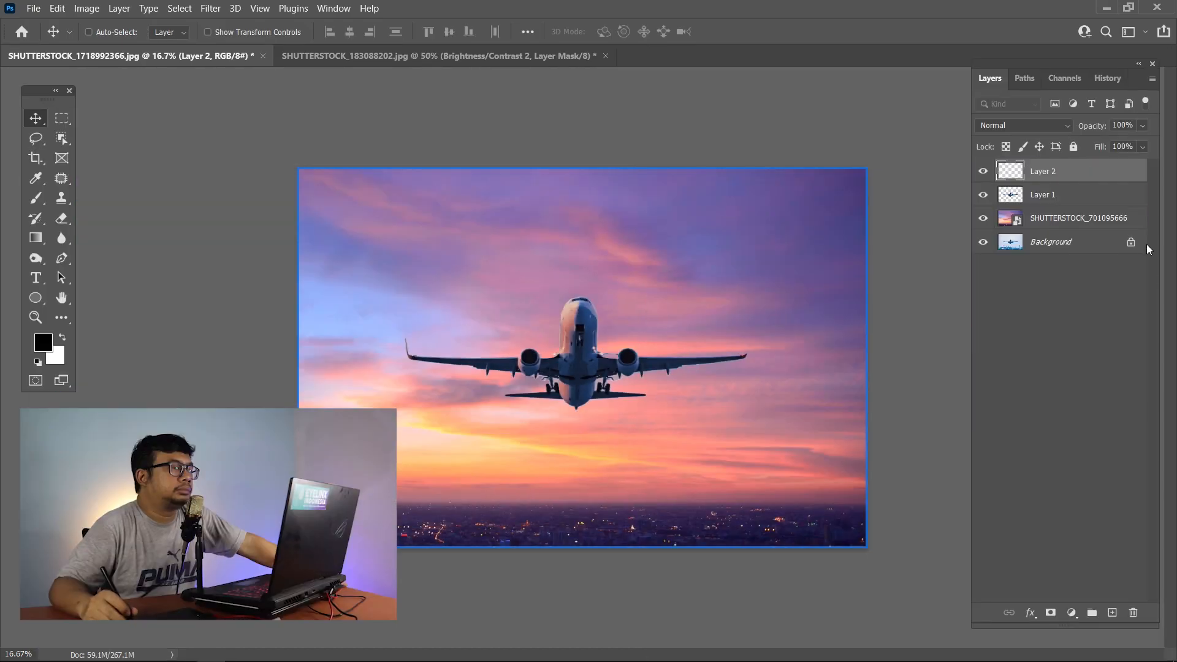
# - Toggle Layer 2 to compare the airplane before and after harmonization, hide Layer 1, and inspect the fuselage and engines up close
pyautogui.click(983, 172)
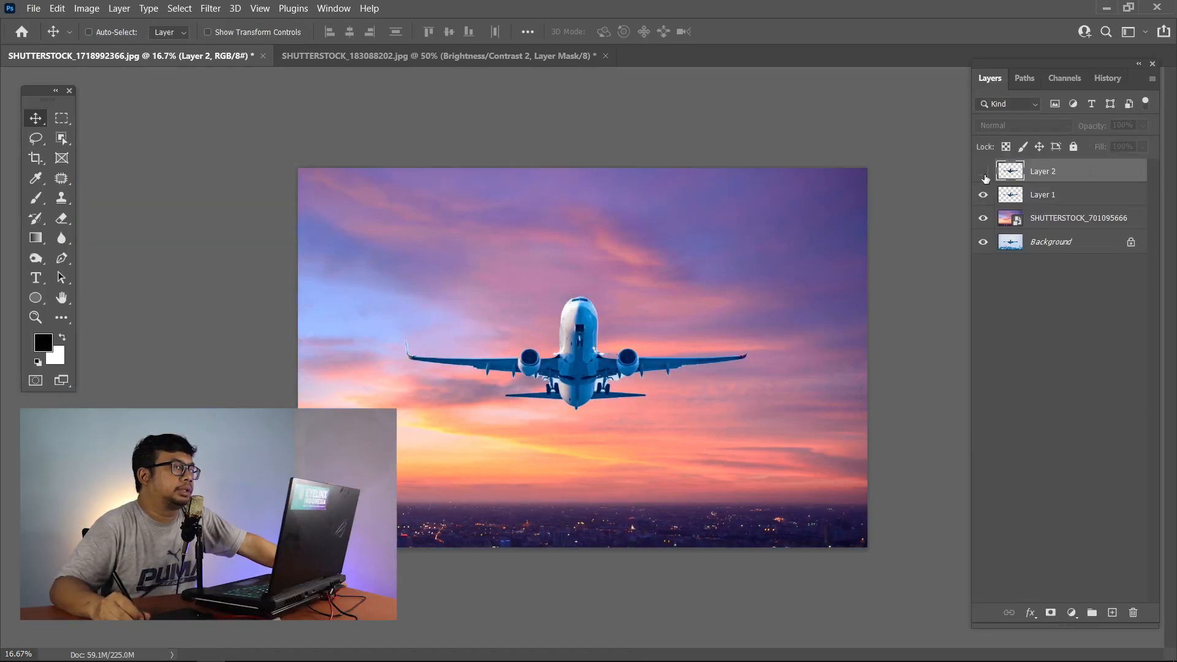
pyautogui.click(983, 172)
pyautogui.click(984, 174)
pyautogui.click(985, 177)
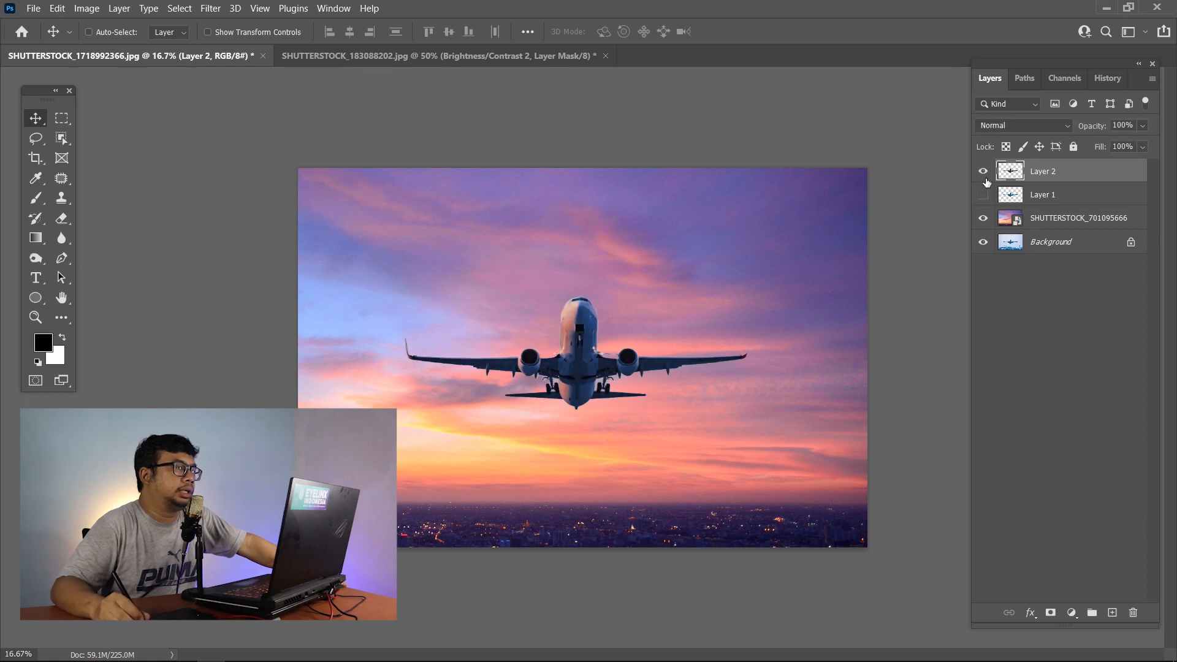
pyautogui.click(983, 194)
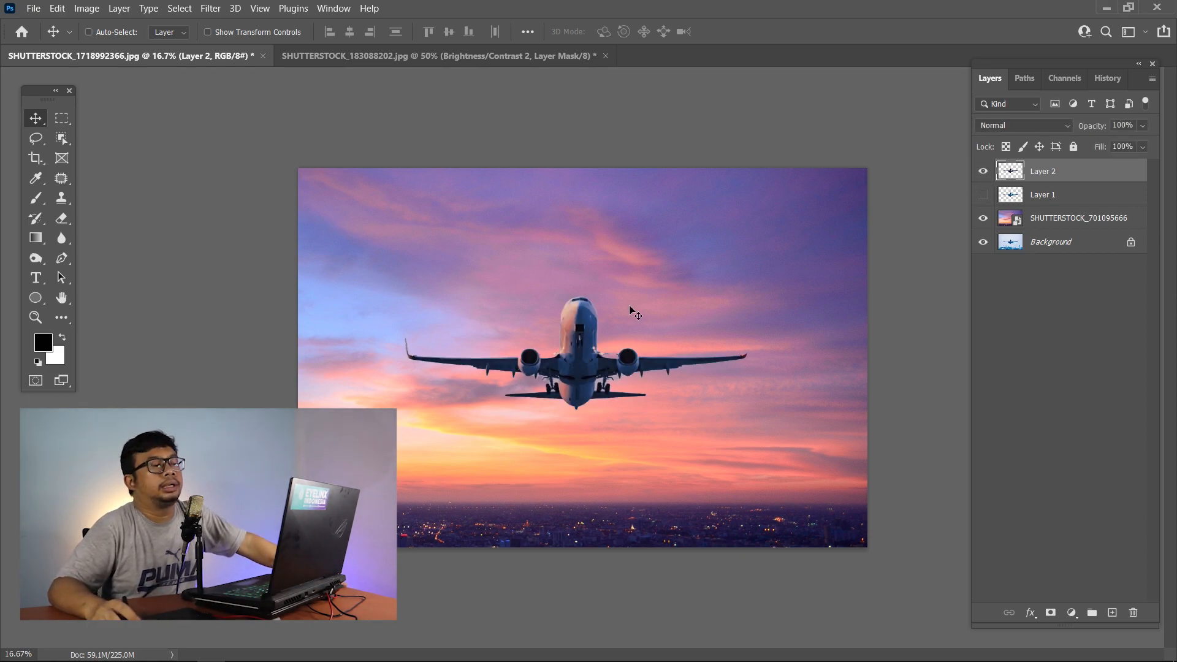
pyautogui.press('z')
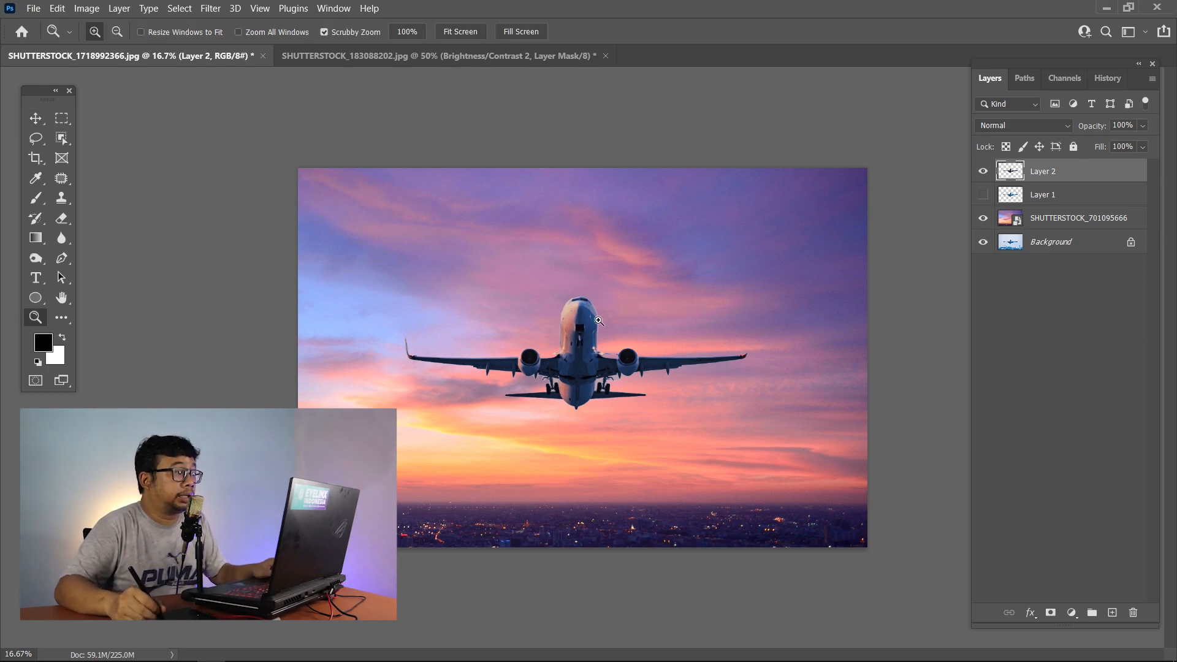
pyautogui.moveTo(610, 359); pyautogui.dragTo(649, 416)
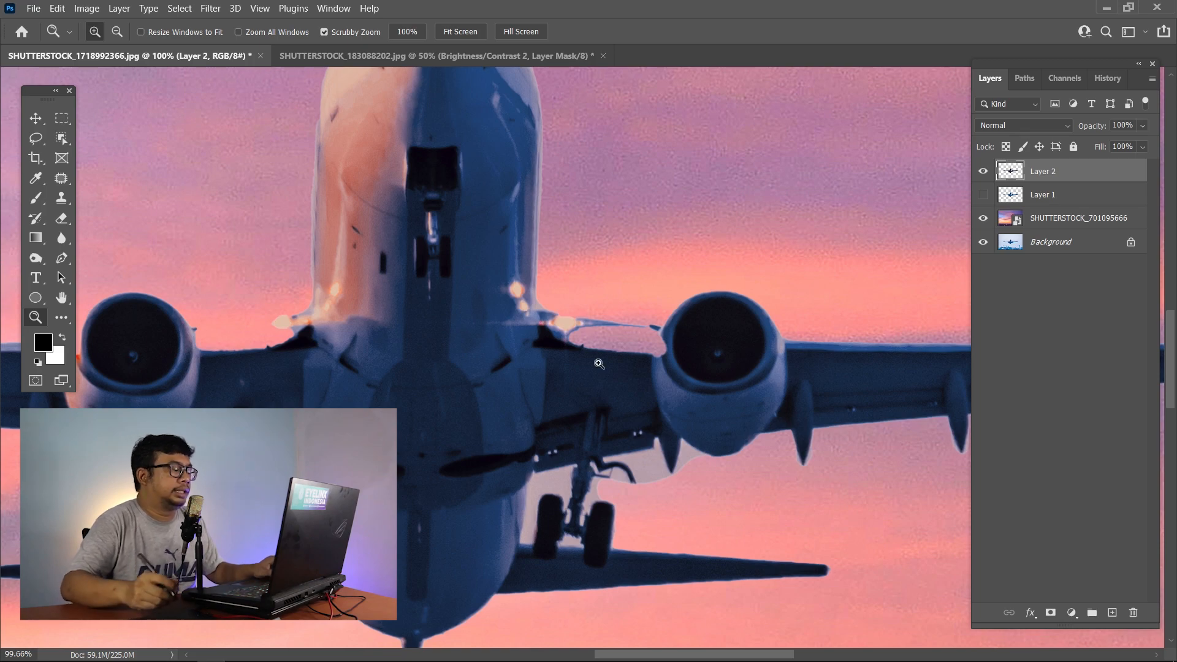
pyautogui.hotkey('ctrl', '0')
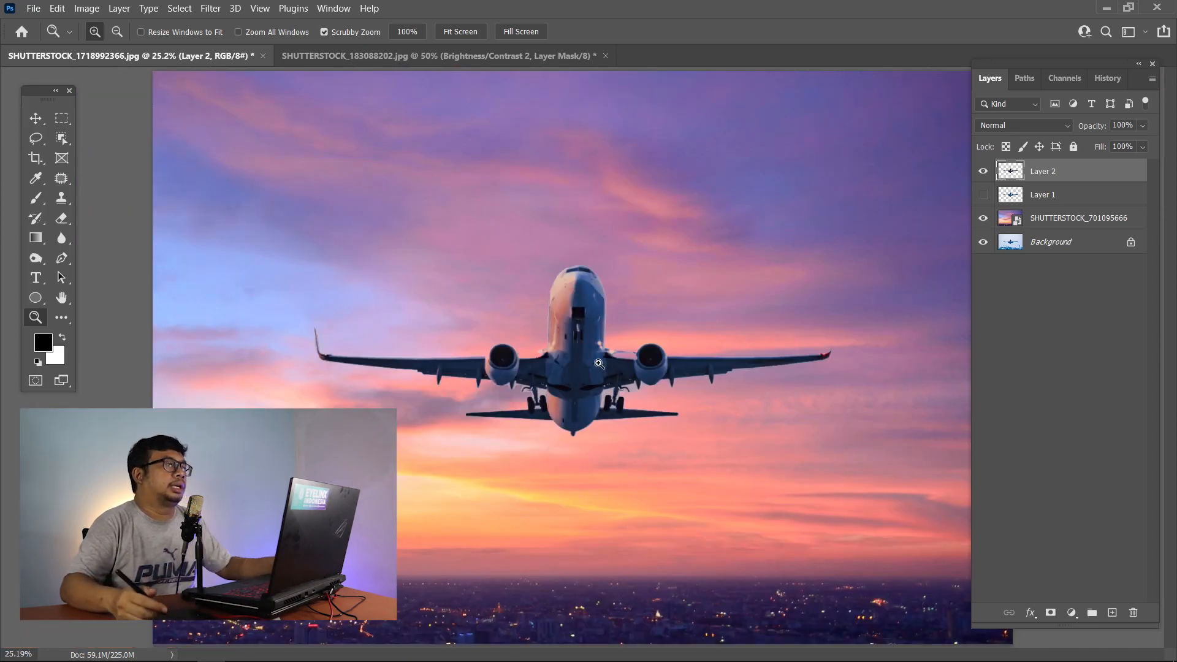
# - Switch to Bridge and open the photo of the surprised man in the checkered shirt from the MATERI folder in Photoshop
pyautogui.click(503, 60)
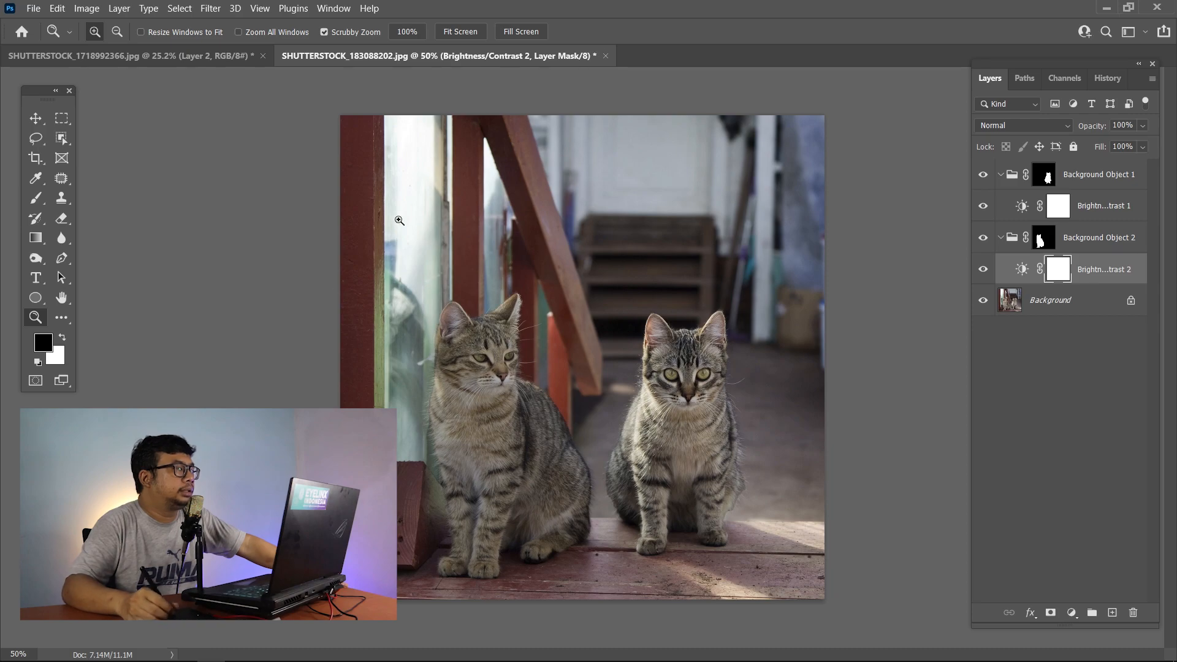
pyautogui.click(251, 654)
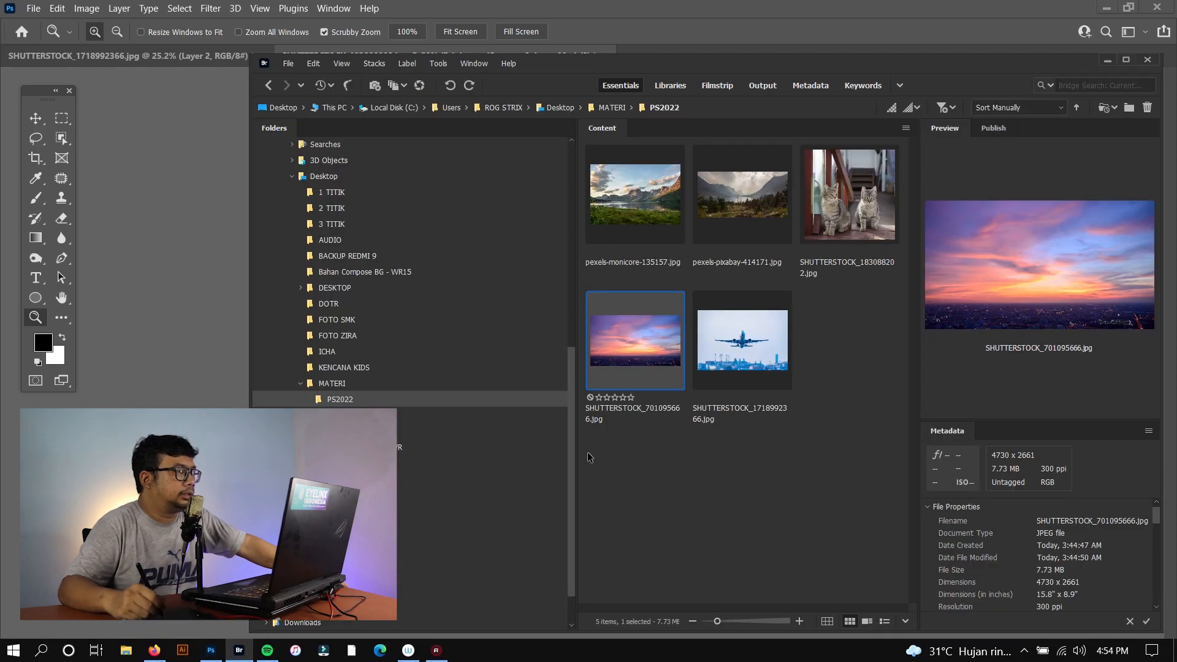
pyautogui.click(352, 386)
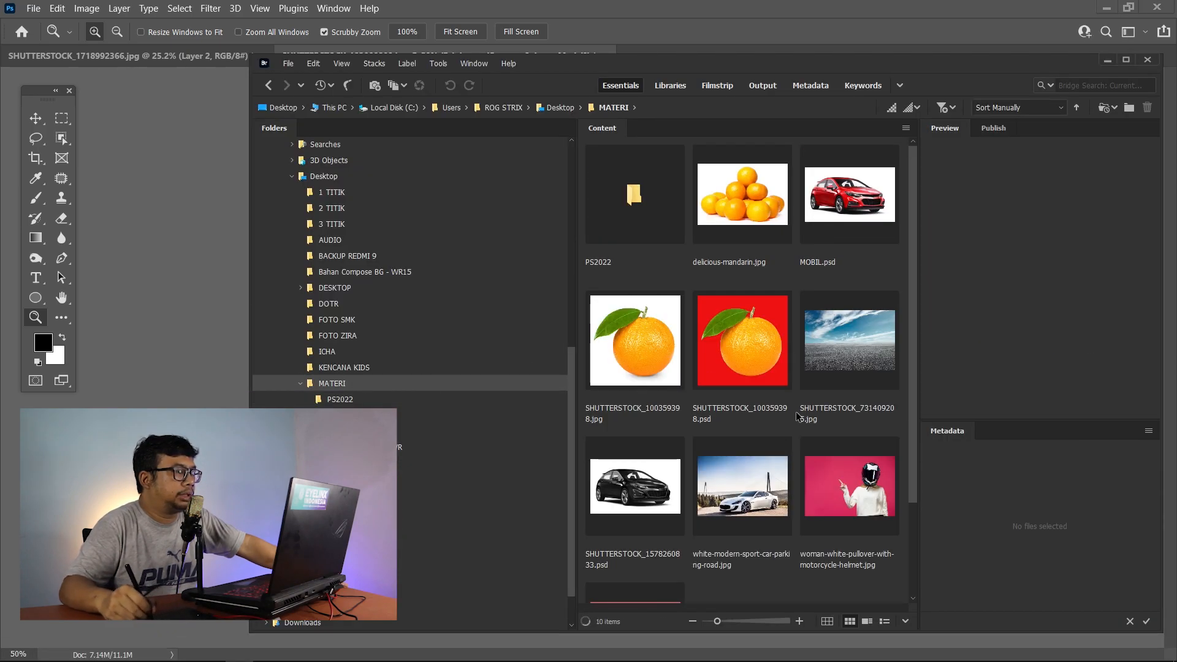
pyautogui.scroll(-2, 889, 374)
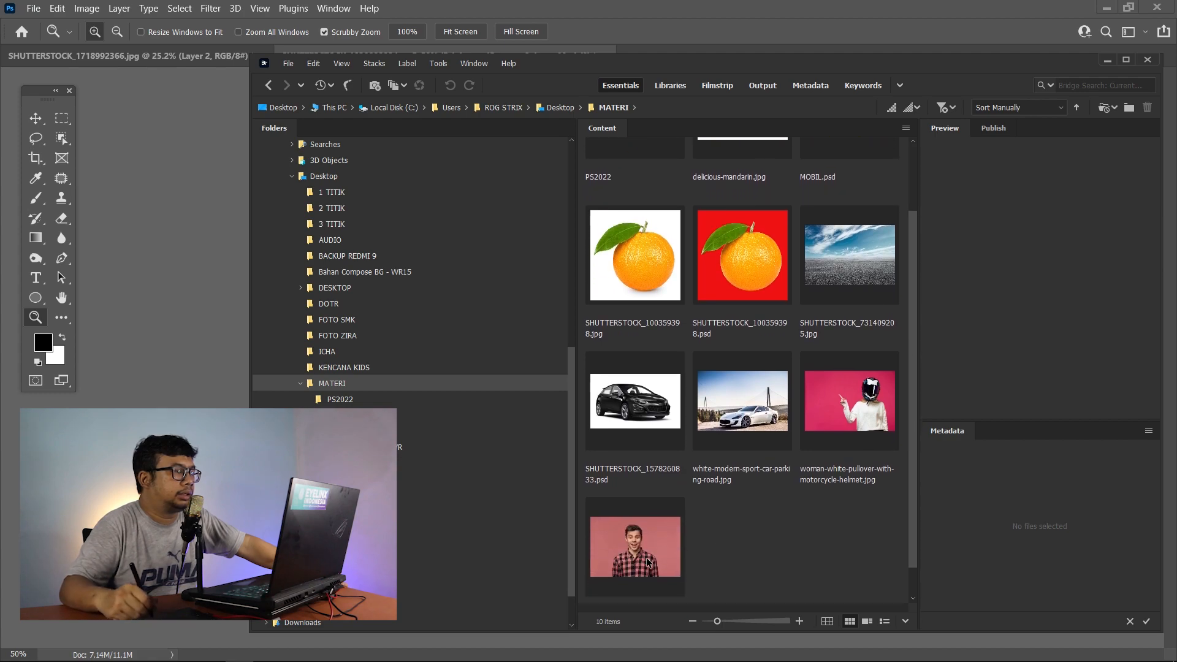
pyautogui.moveTo(635, 545); pyautogui.dragTo(898, 128)
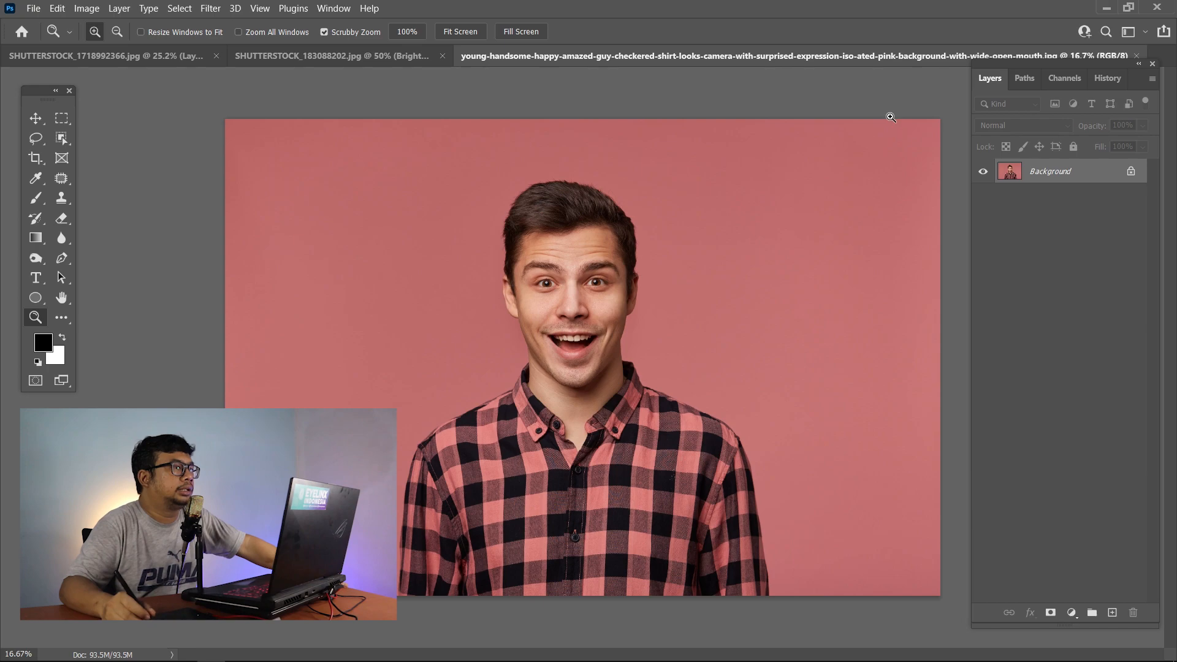
# - Select the man with the Object Selection Tool and copy him to a new layer
pyautogui.click(63, 141)
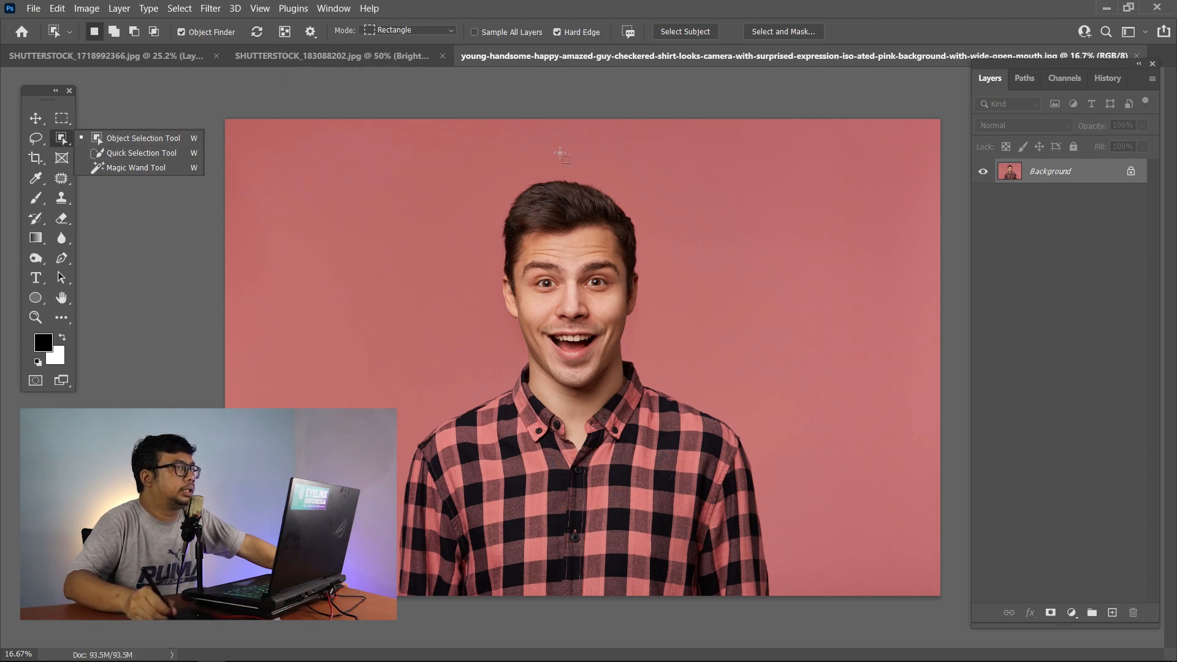
pyautogui.click(569, 263)
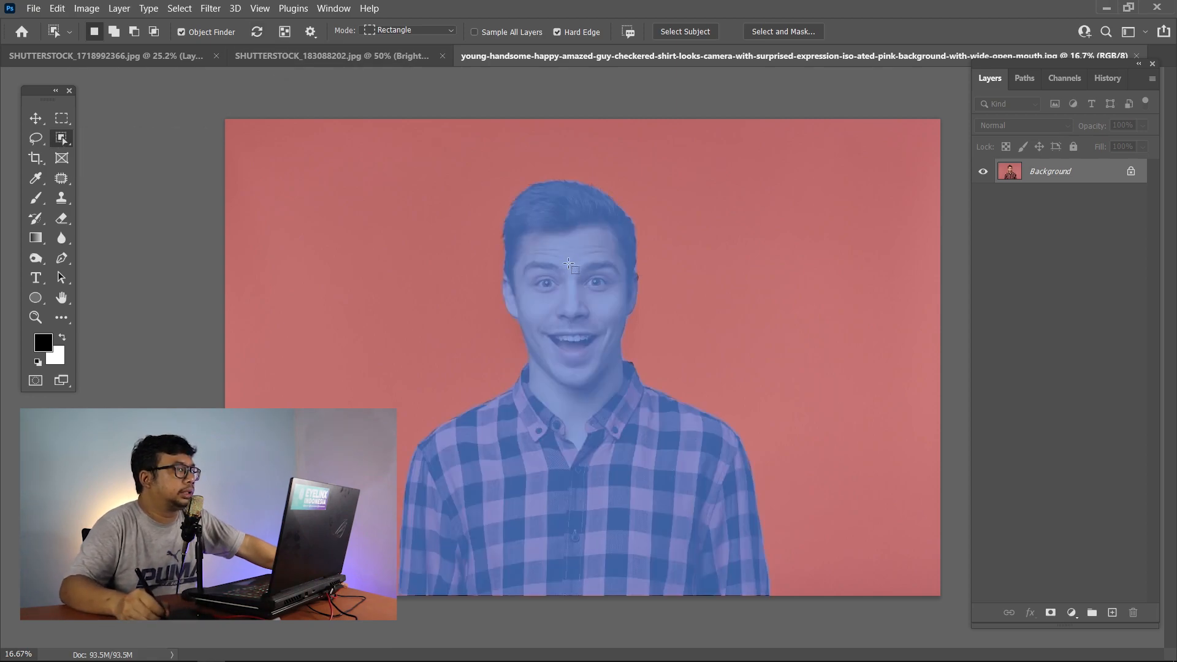
pyautogui.click(634, 185)
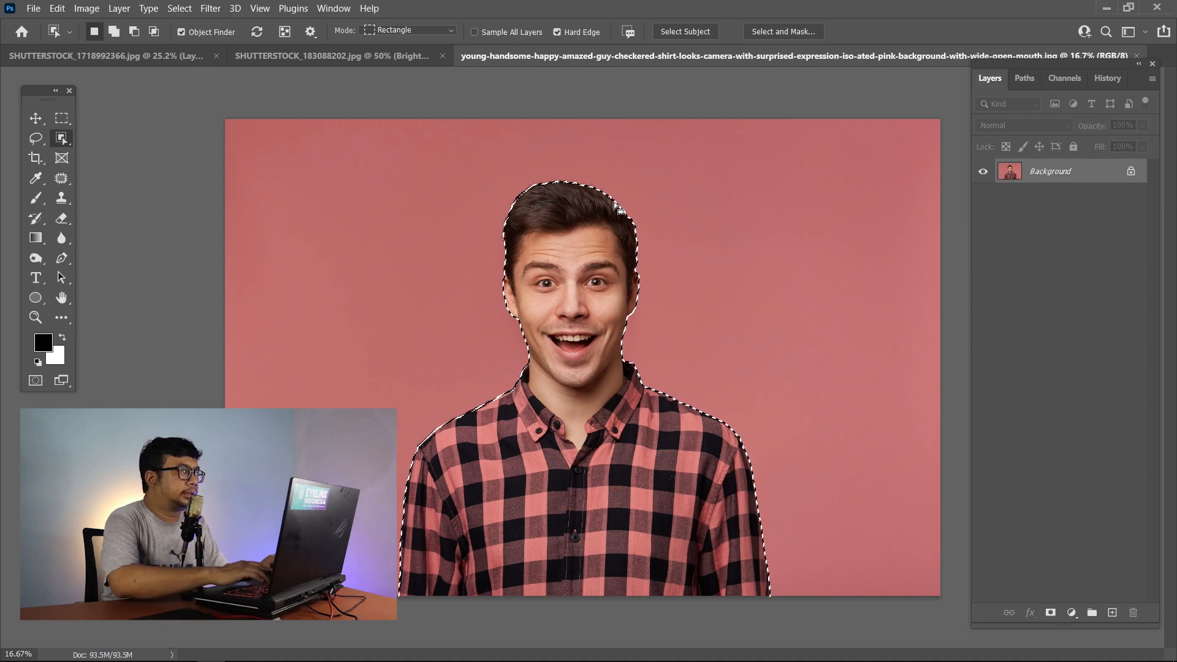
pyautogui.hotkey('ctrl', 'j')
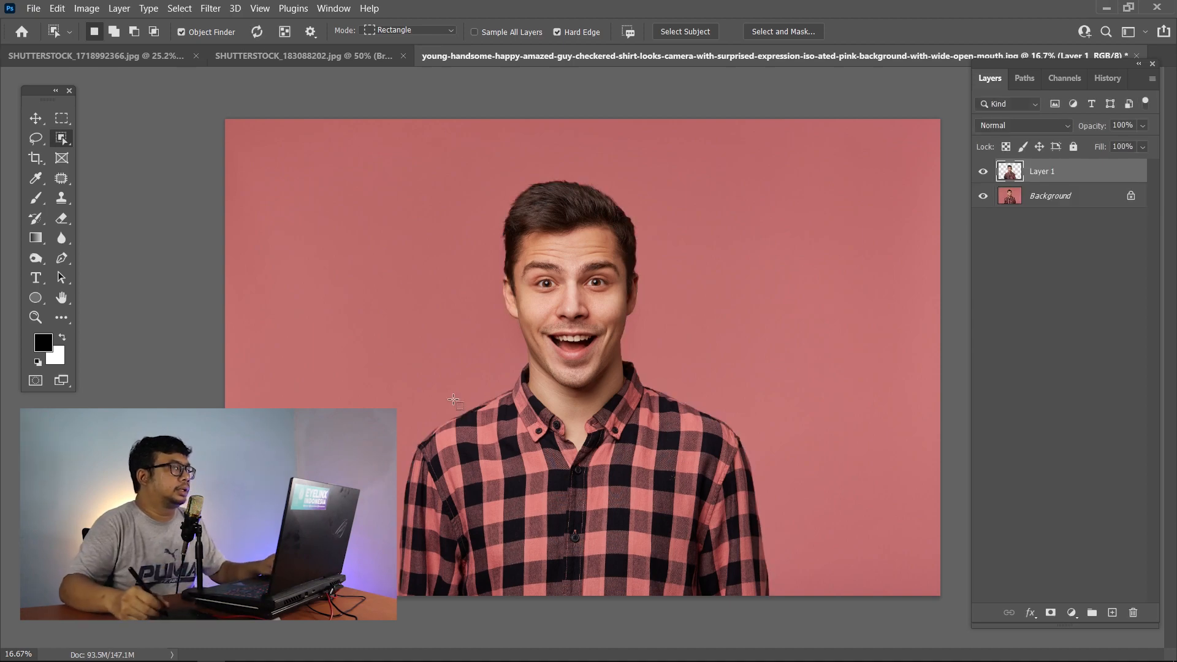
# - Switch to Bridge, place pexels-monicore-135157.jpg from the PS2022 folder into the man's Photoshop document, and move it beneath Layer 1
pyautogui.click(239, 652)
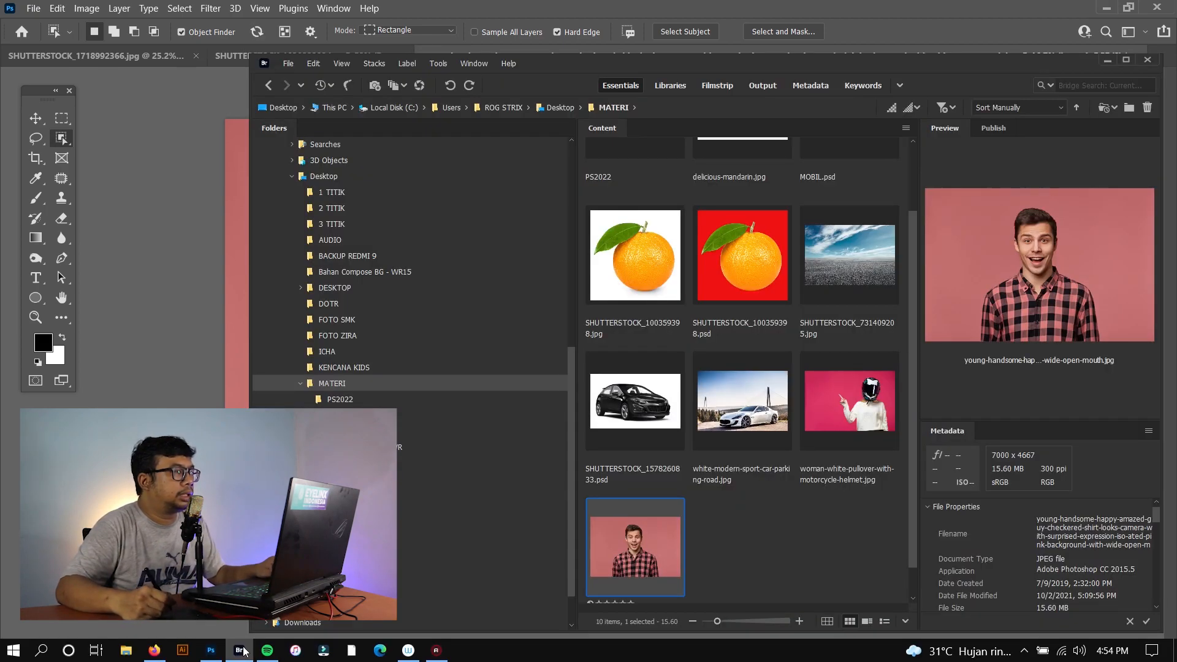
pyautogui.scroll(2, 914, 344)
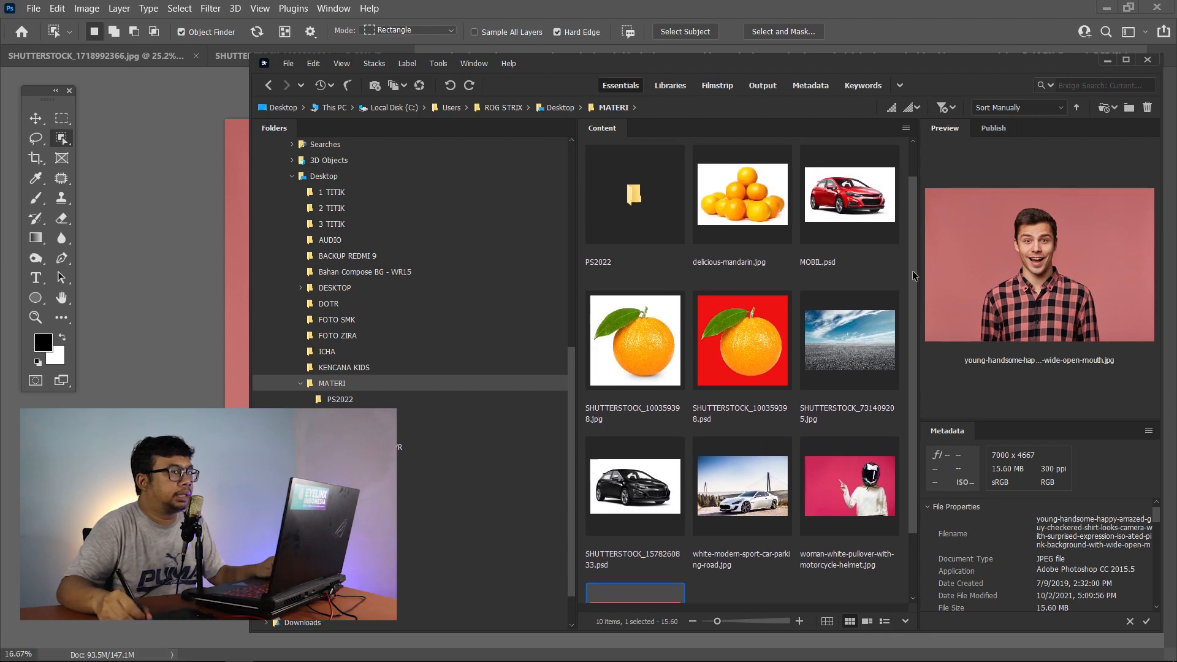
pyautogui.click(334, 399)
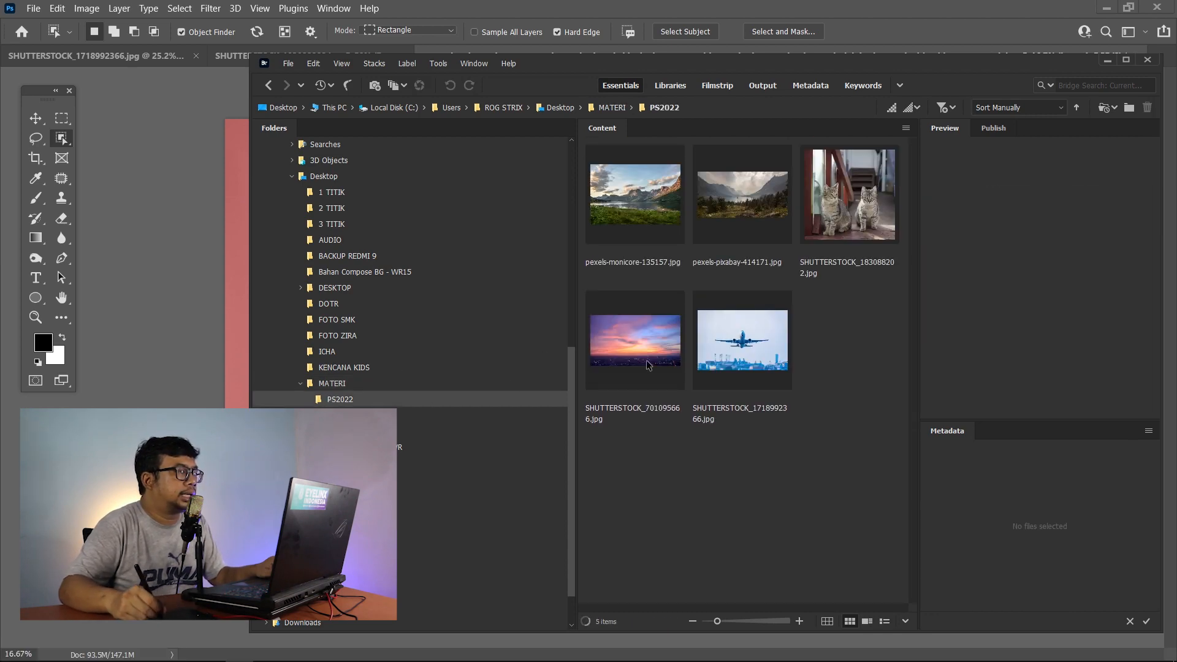
pyautogui.click(657, 208)
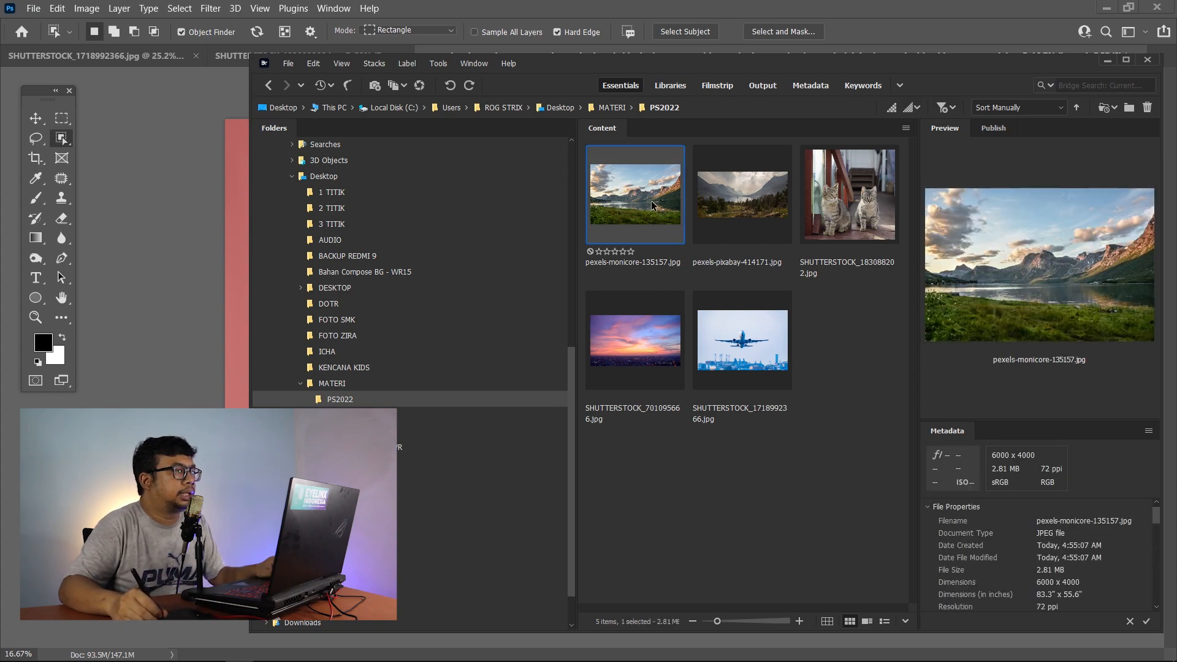
pyautogui.moveTo(653, 206); pyautogui.dragTo(549, 245)
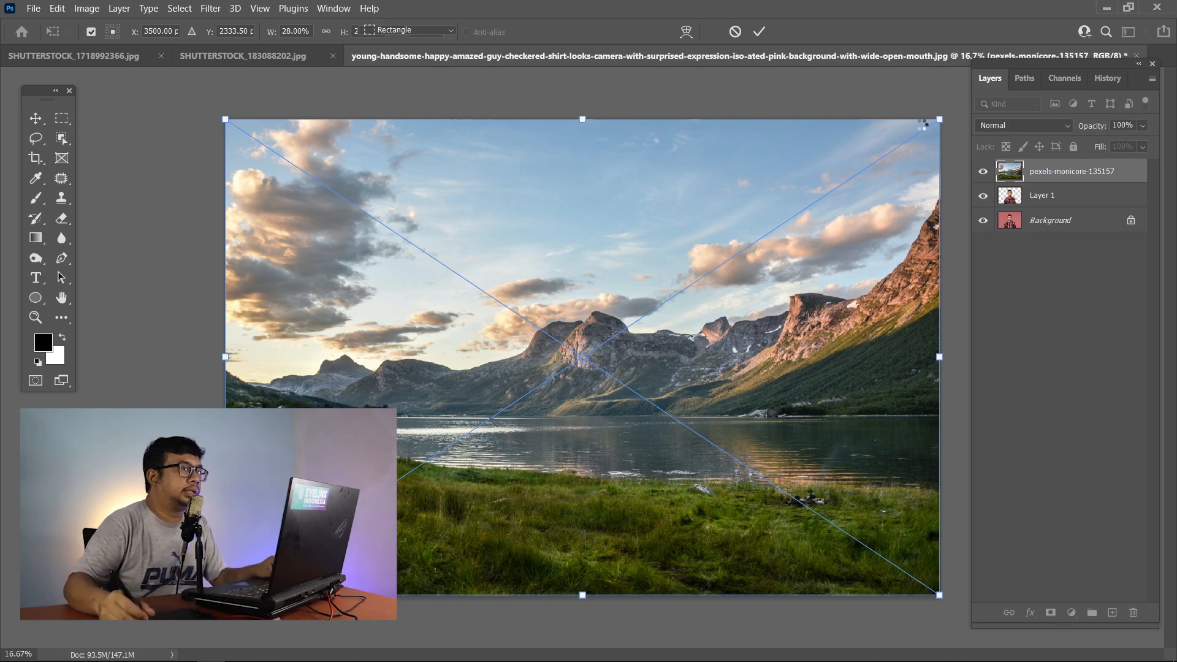
pyautogui.press('Return')
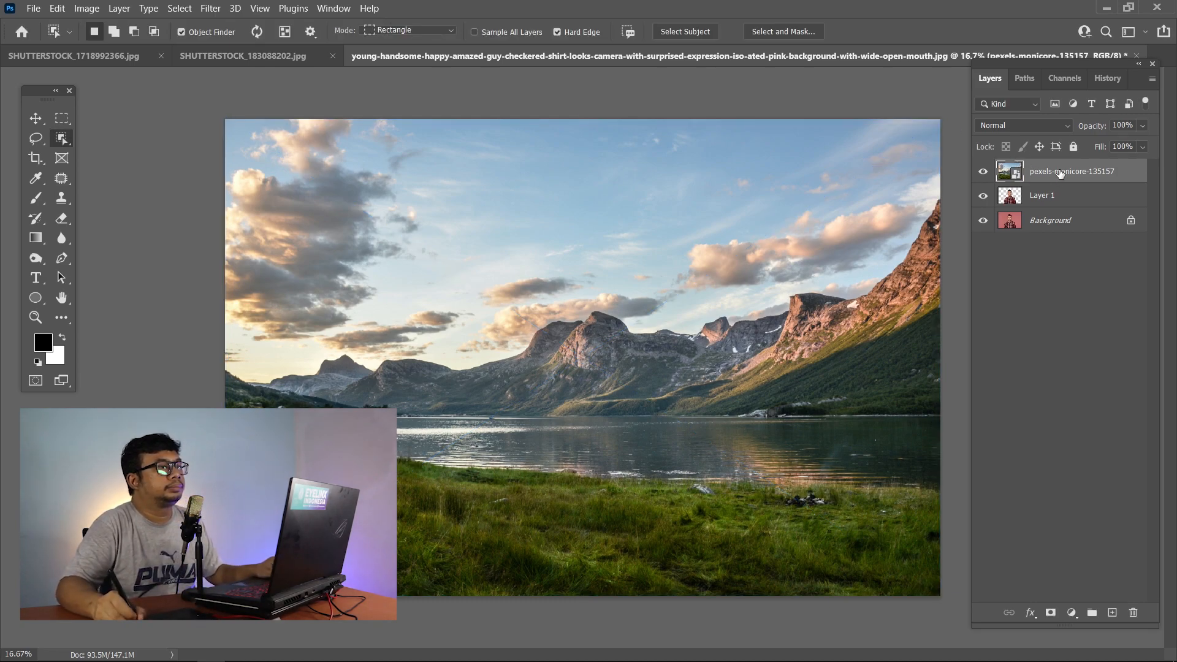
pyautogui.moveTo(1060, 177); pyautogui.dragTo(1048, 217)
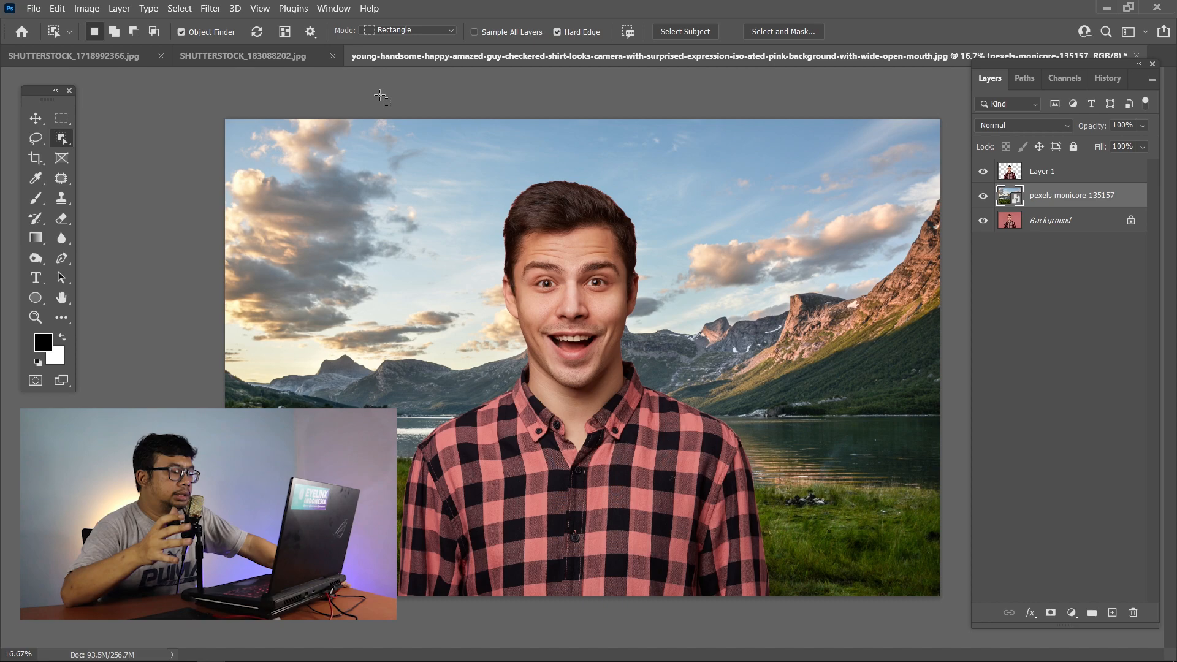
pyautogui.click(210, 8)
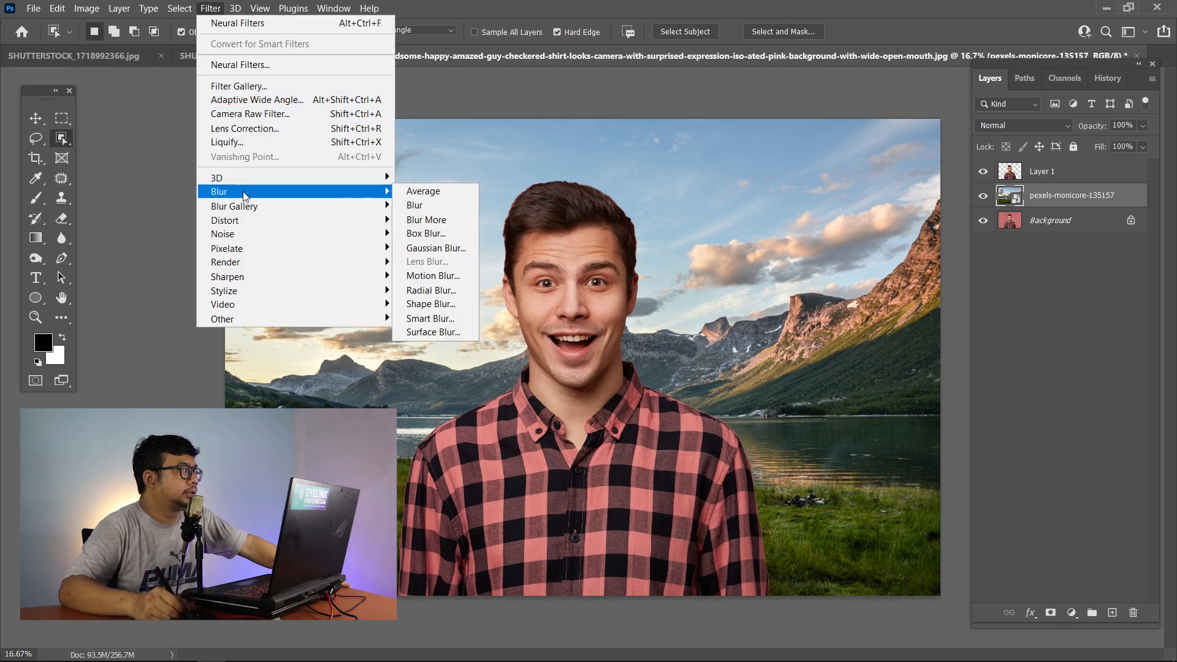
pyautogui.moveTo(243, 236)
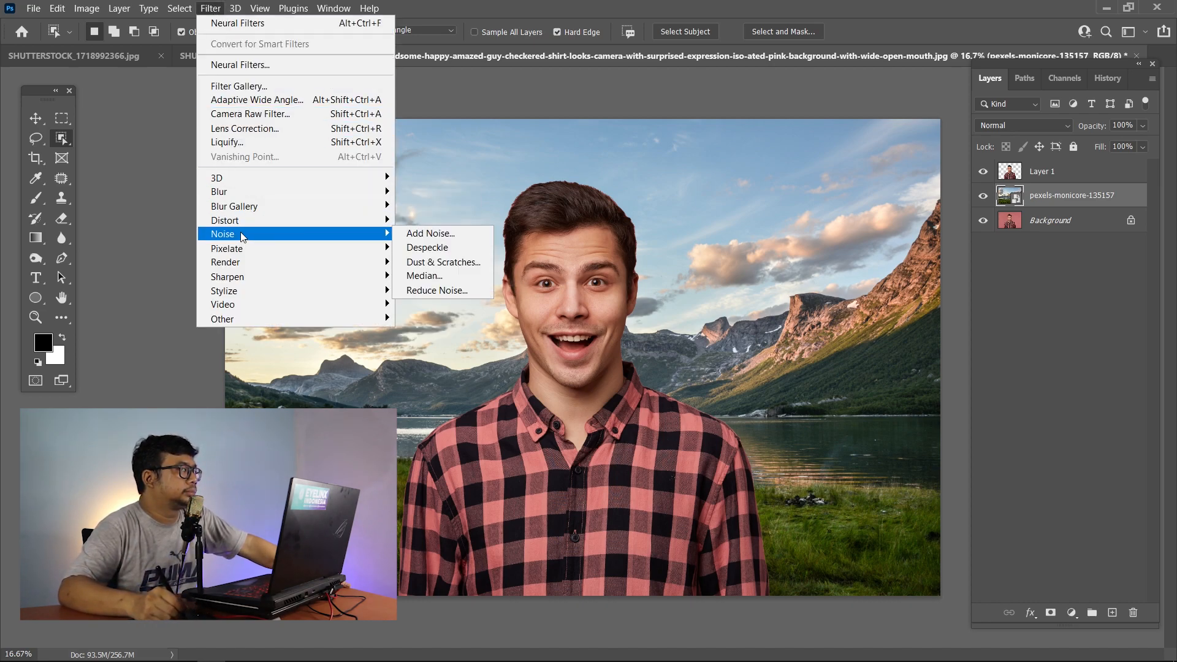
pyautogui.click(254, 65)
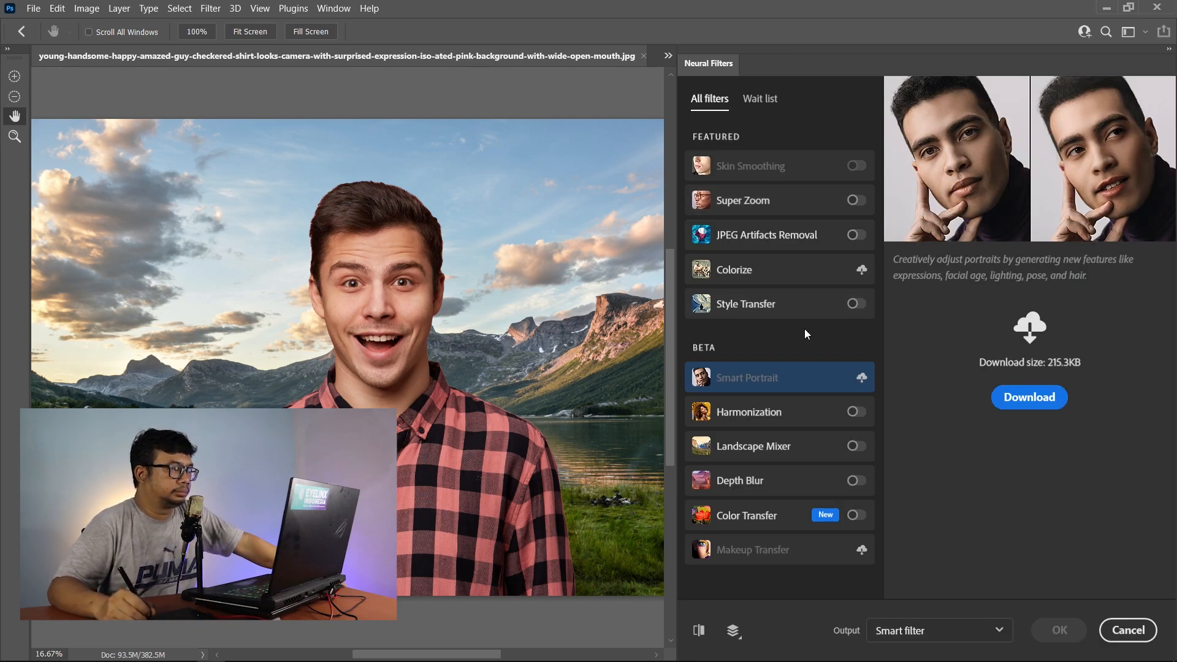
pyautogui.click(794, 413)
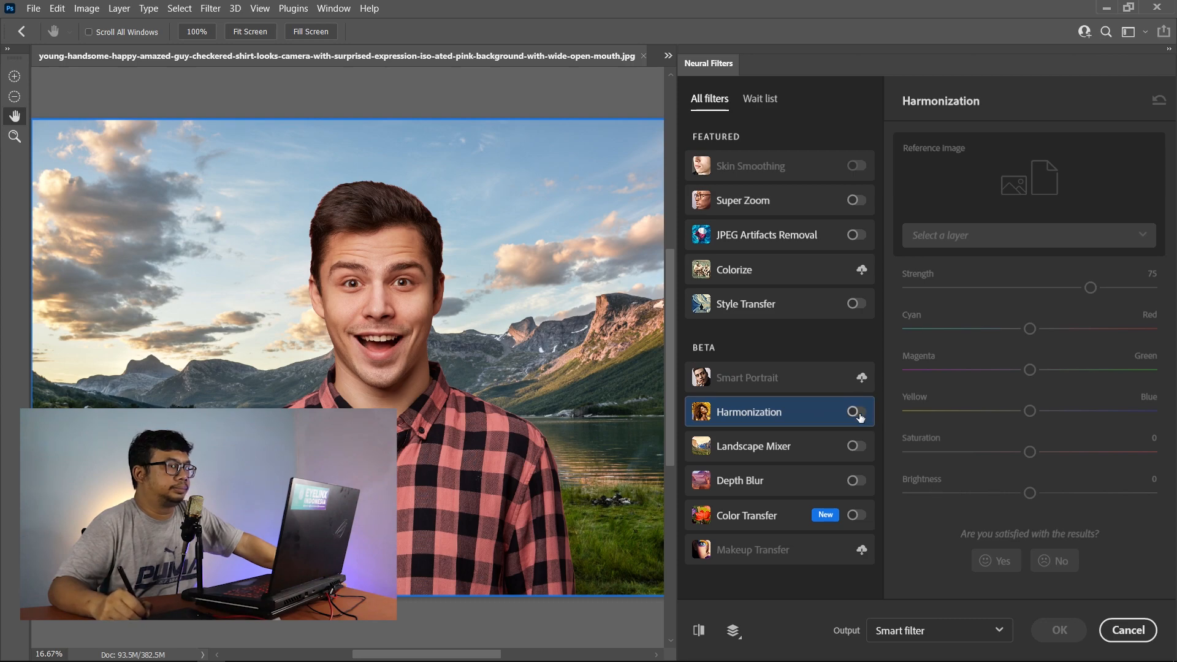
pyautogui.click(860, 415)
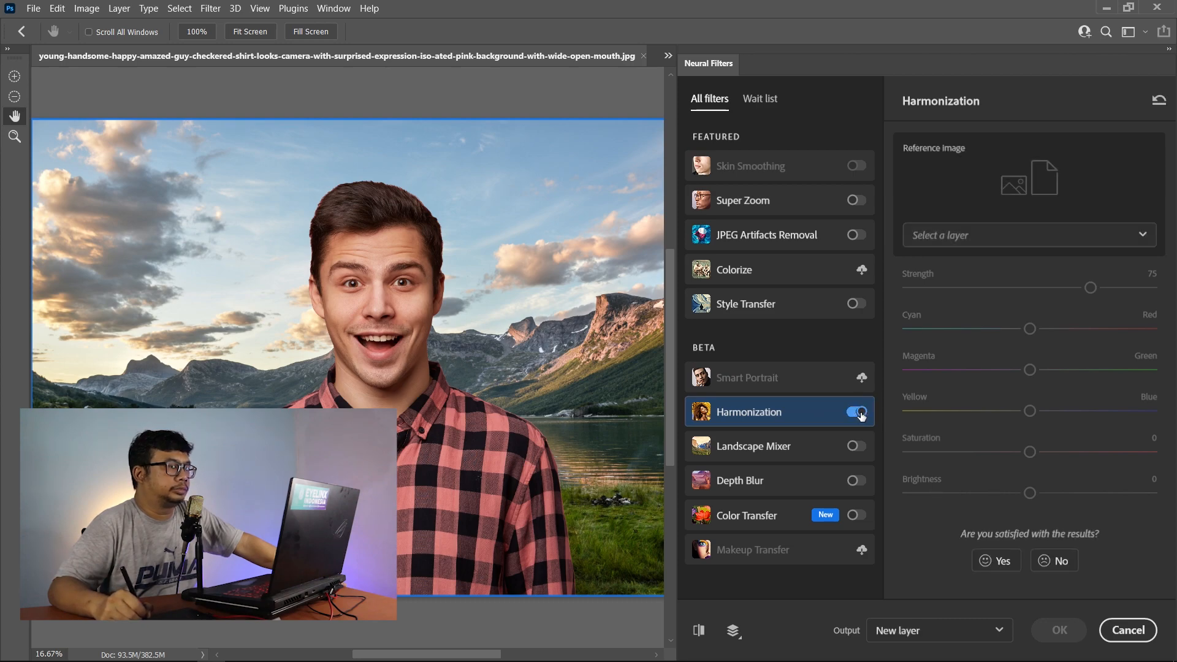
pyautogui.click(980, 239)
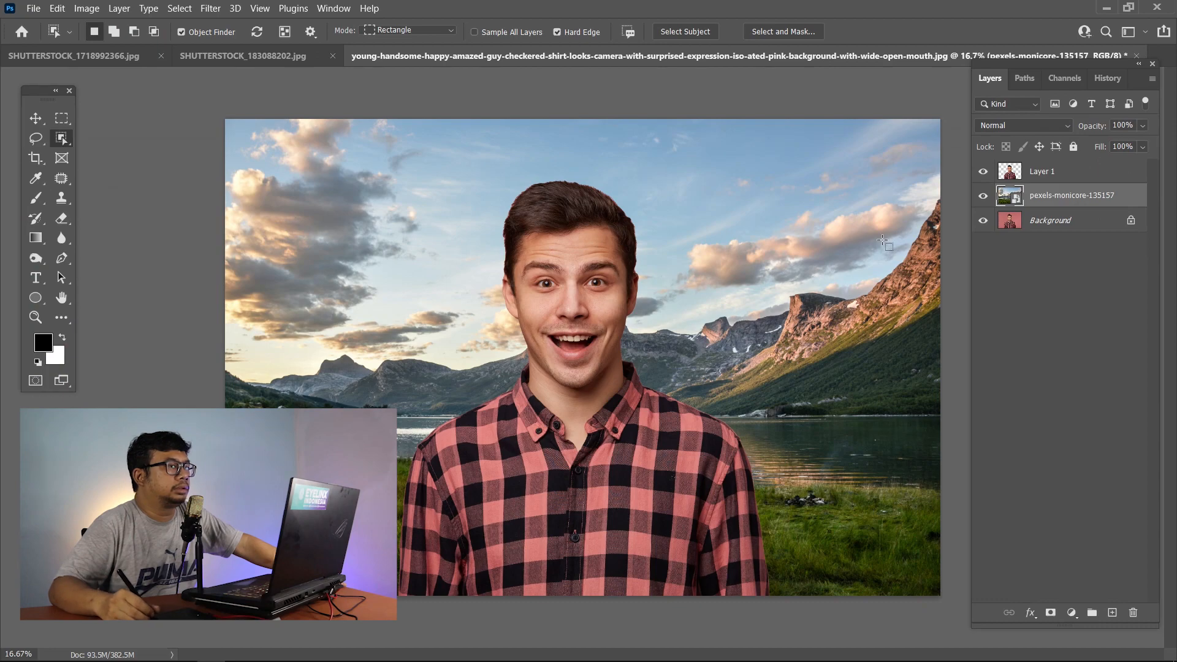
# - Try the Harmonization neural filter on the man's Layer 1 with pexels-monicore-135157 as the reference, and close it without applying
pyautogui.click(1046, 175)
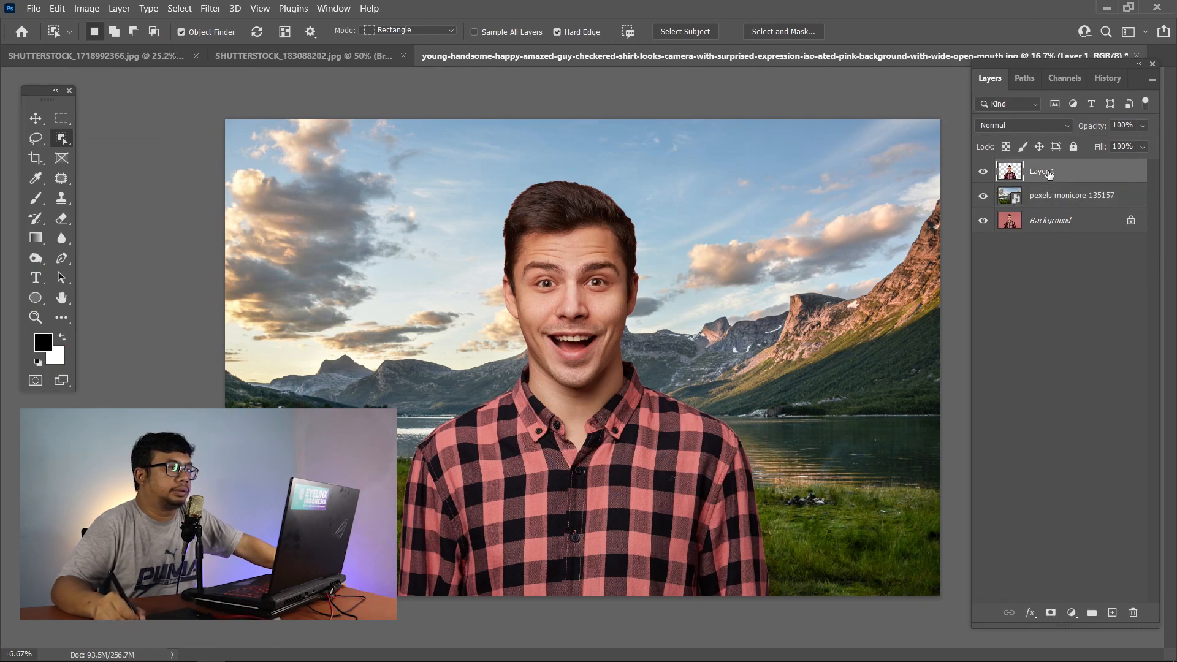
pyautogui.click(210, 8)
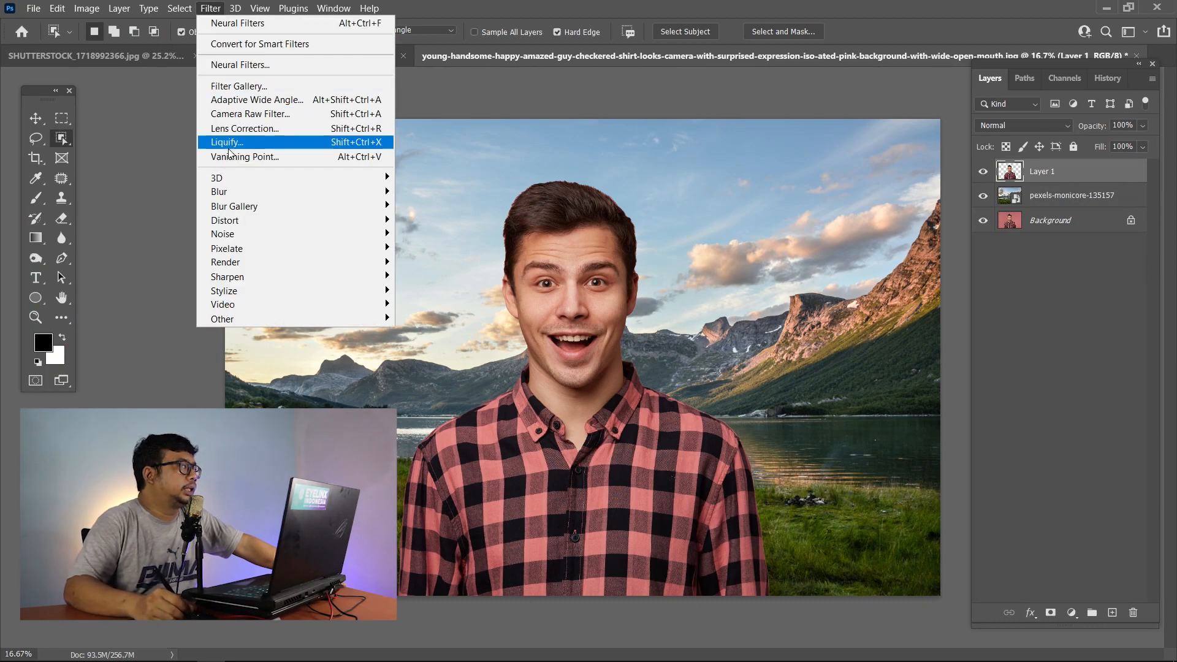
pyautogui.click(240, 64)
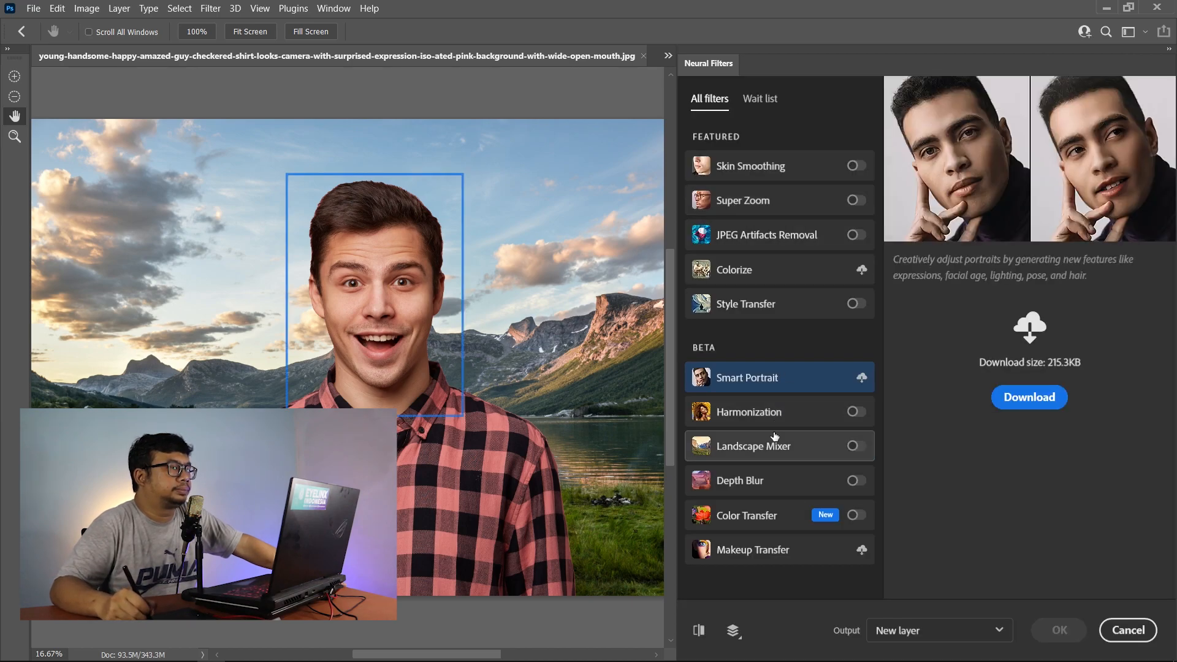
pyautogui.click(857, 411)
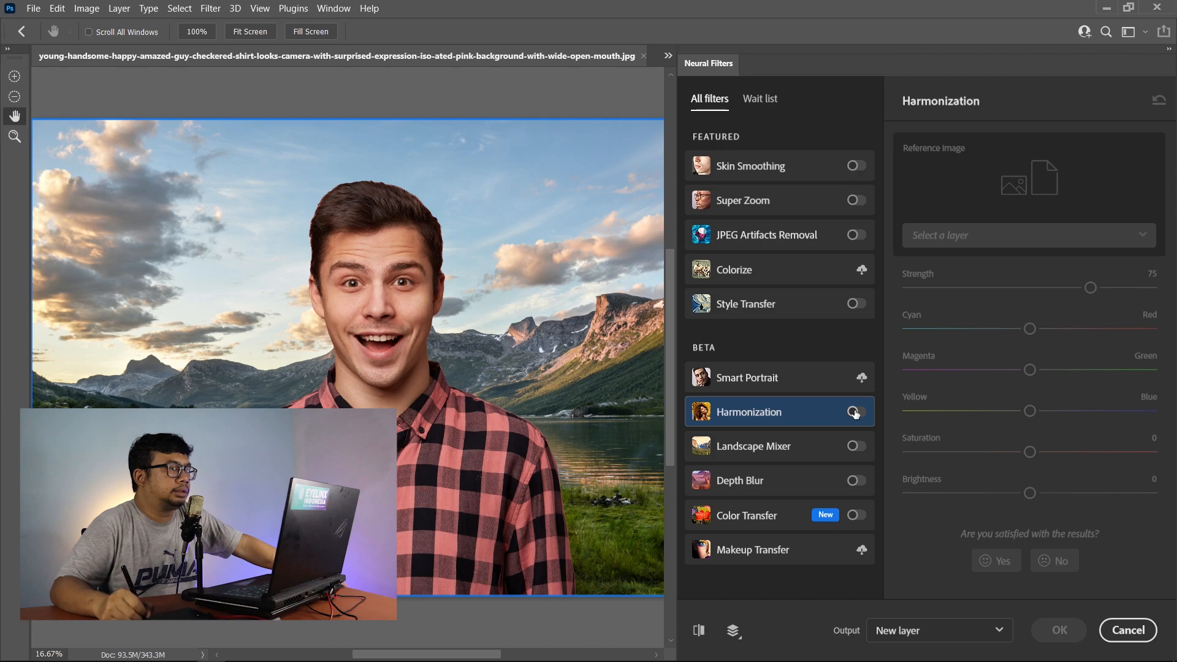
pyautogui.click(982, 237)
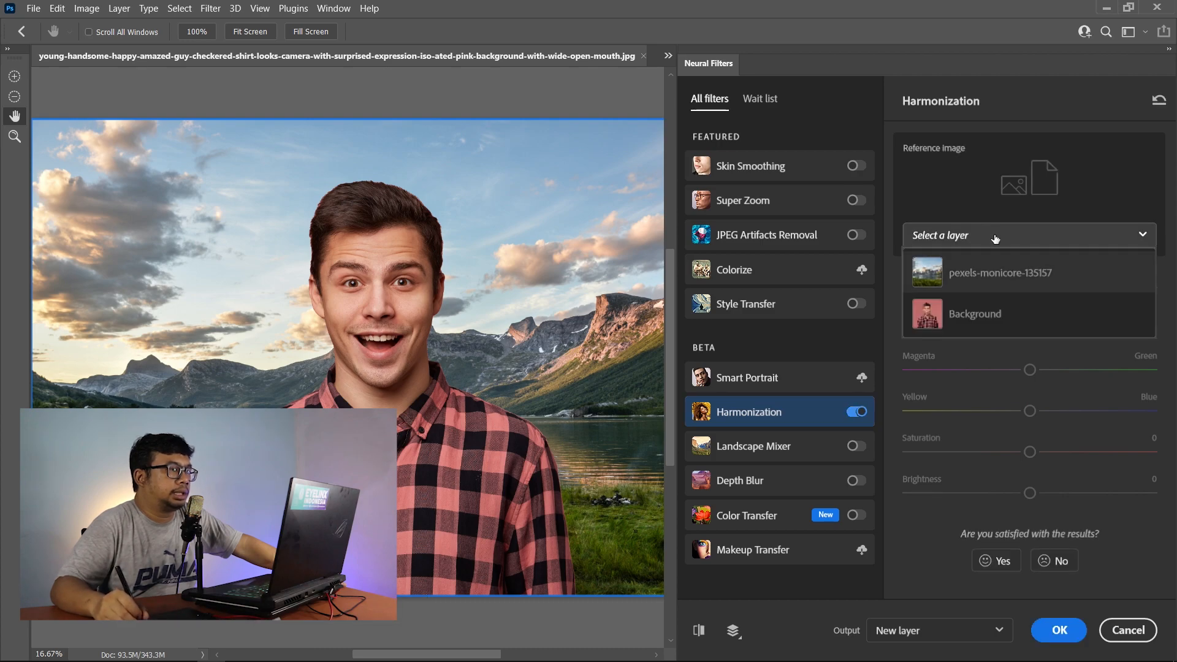
pyautogui.click(978, 283)
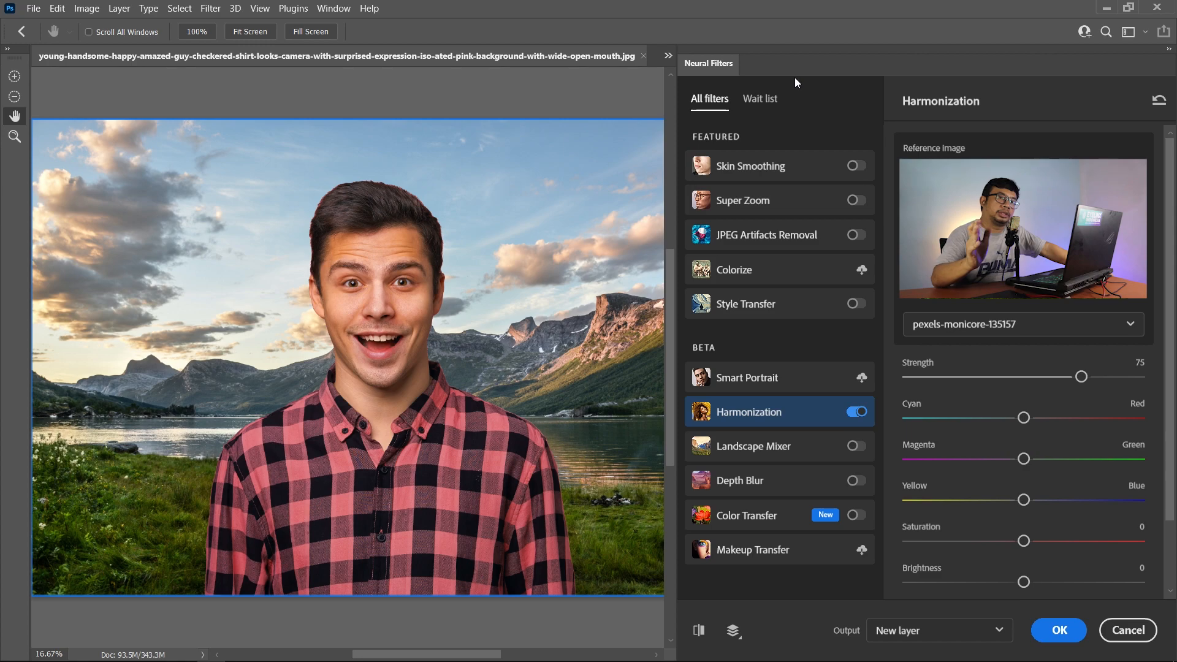
pyautogui.click(1125, 630)
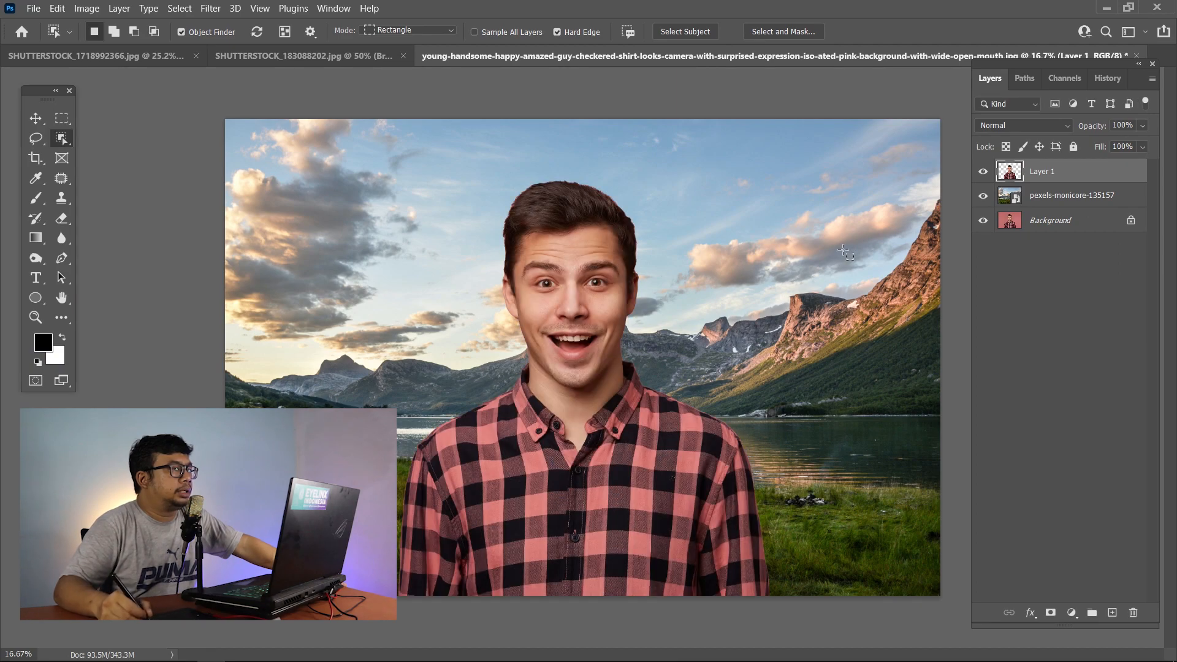
# - Review the two cats document and the harmonized airplane document, and return to the man's landscape composite
pyautogui.press('v')
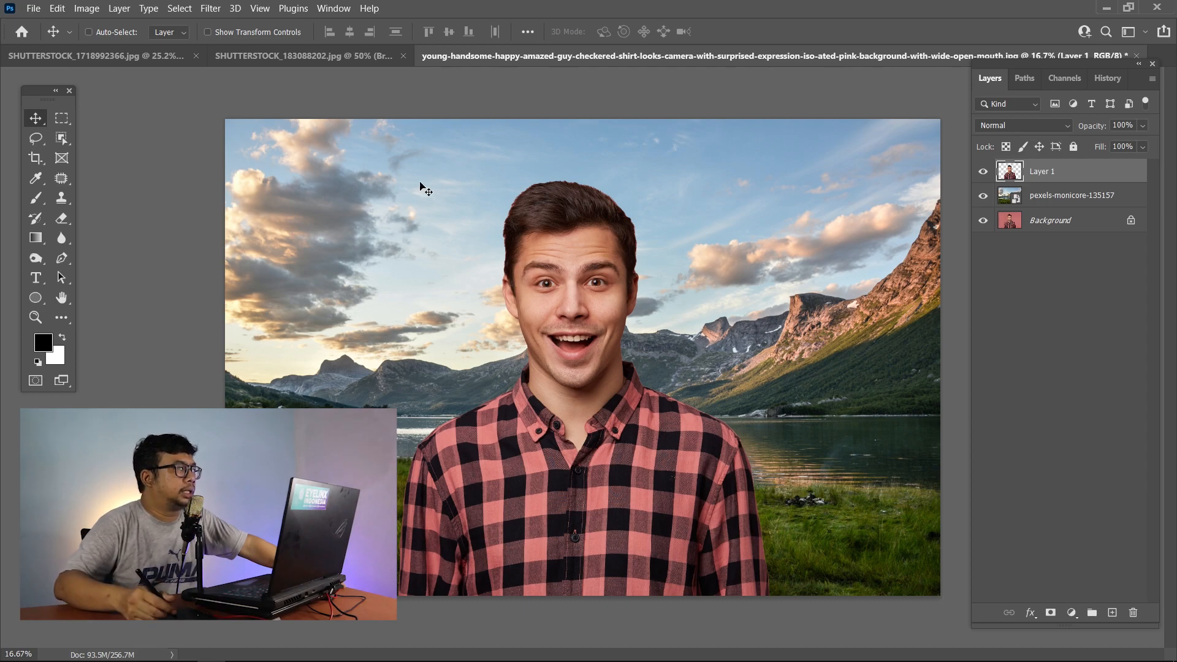
pyautogui.click(375, 56)
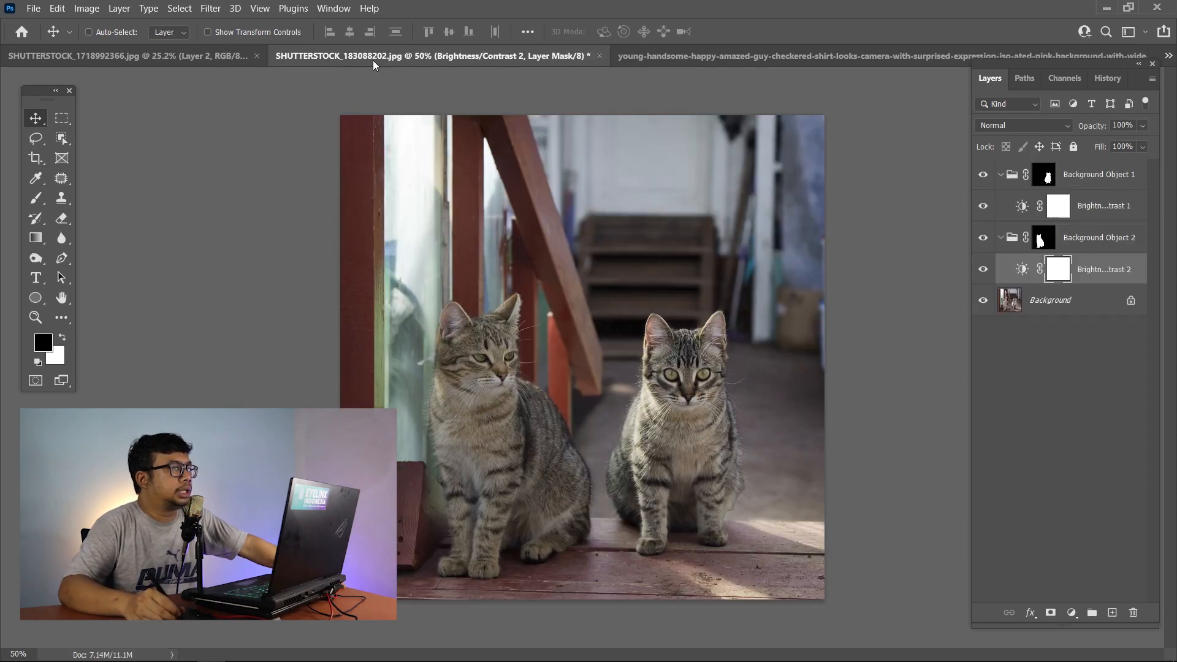
pyautogui.click(175, 56)
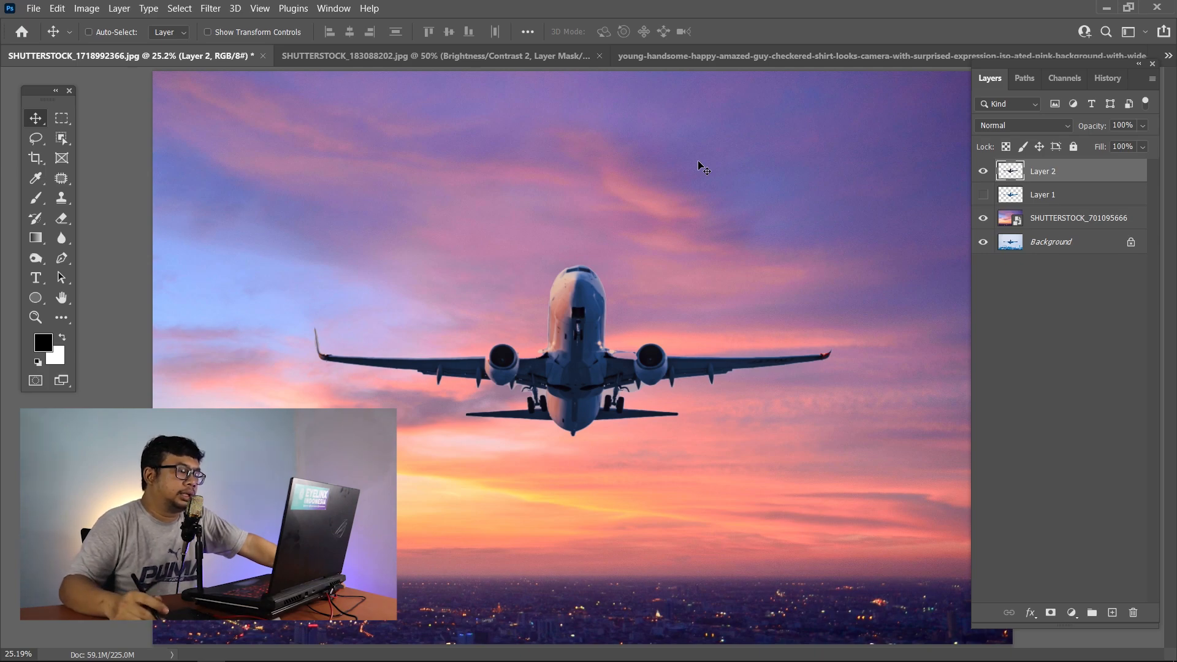
pyautogui.click(886, 56)
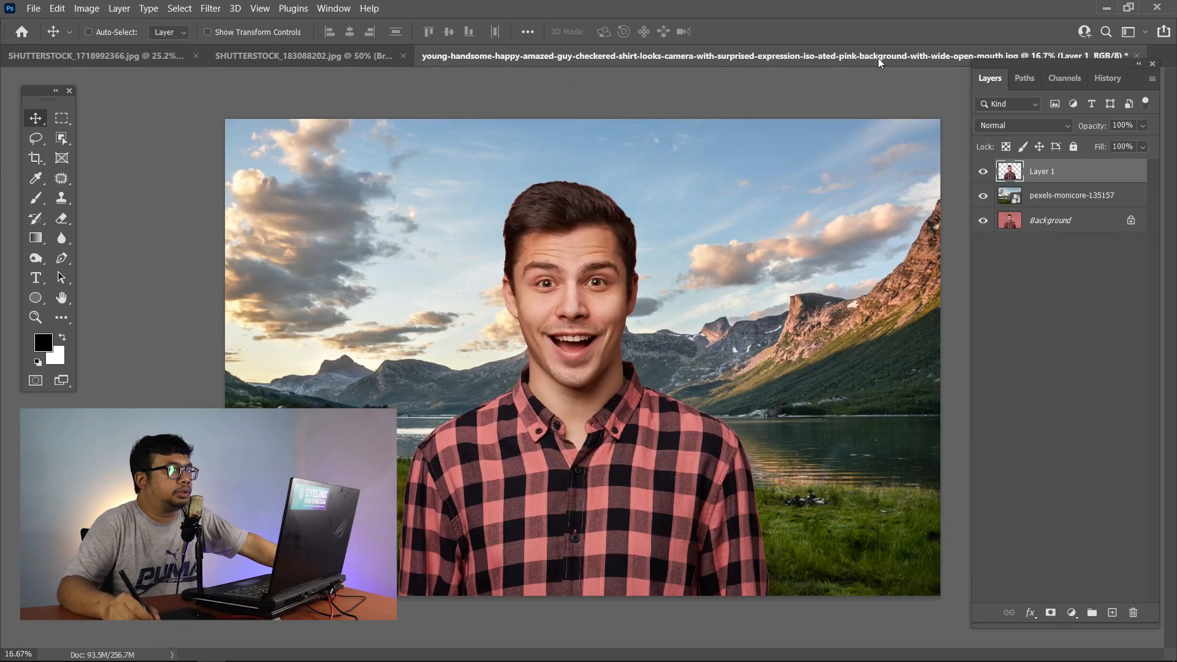
# - Close the man, cats and airplane documents without saving their changes
pyautogui.click(1136, 56)
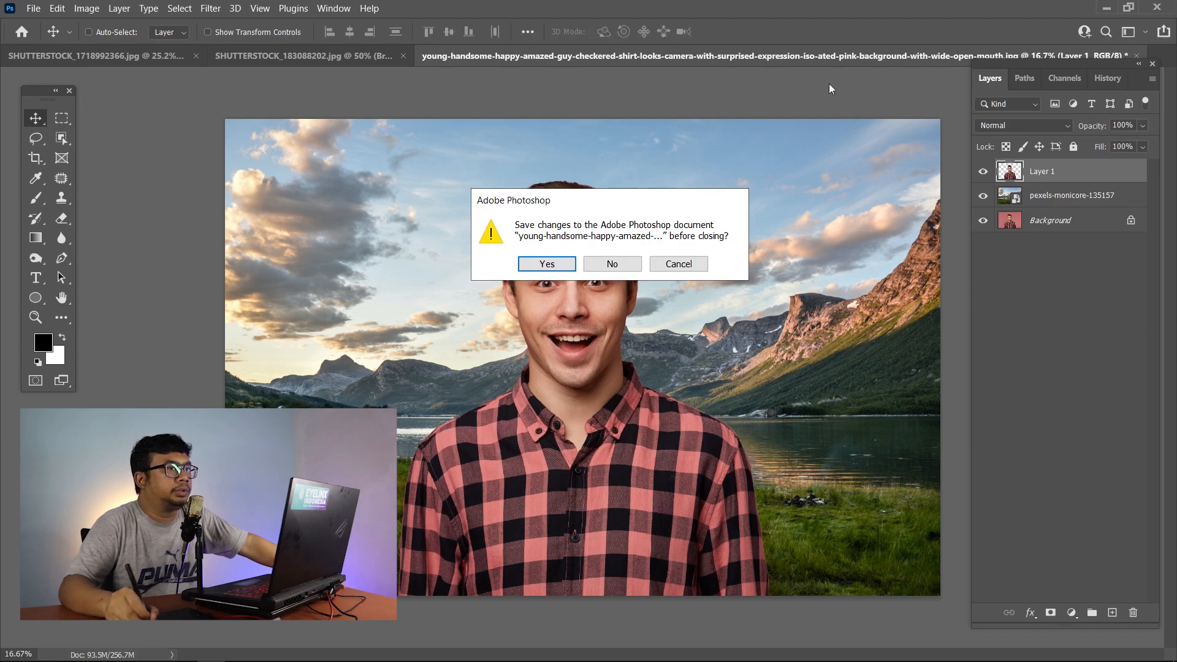
pyautogui.click(612, 265)
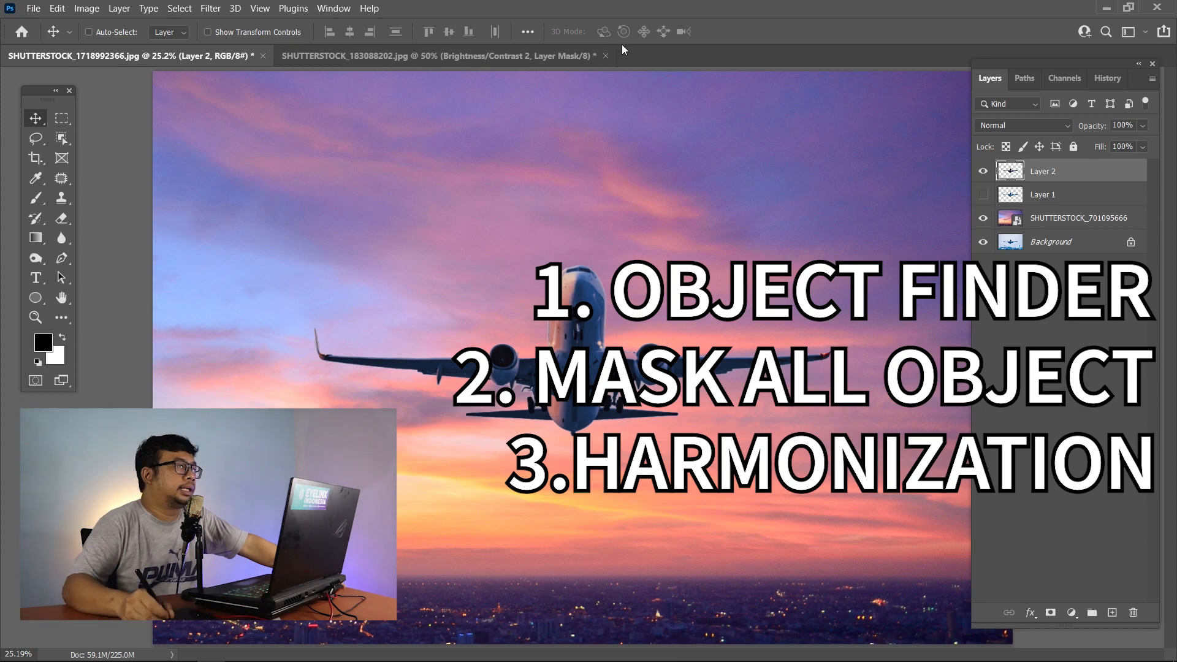
pyautogui.click(605, 55)
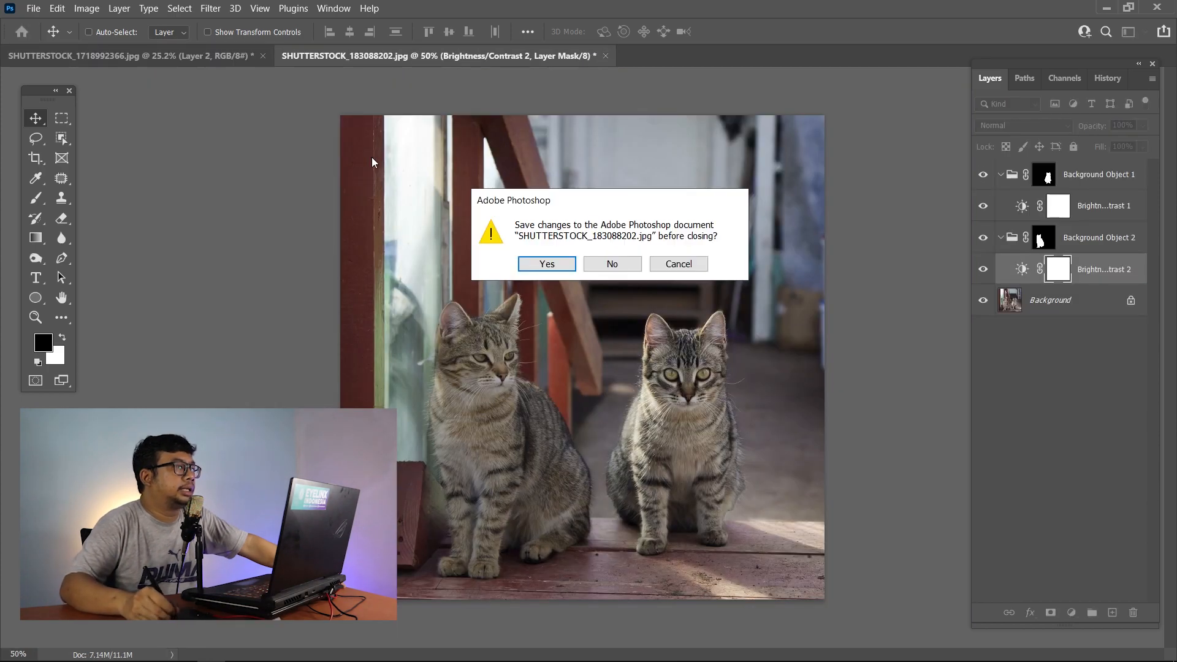
pyautogui.click(626, 268)
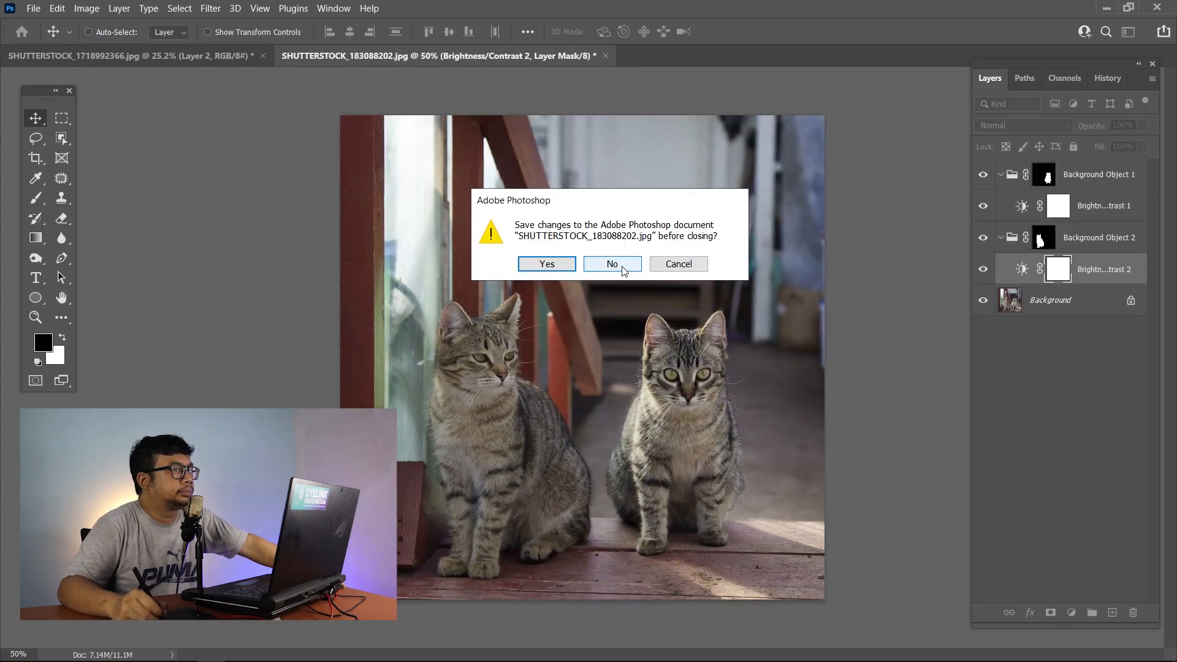
pyautogui.click(262, 56)
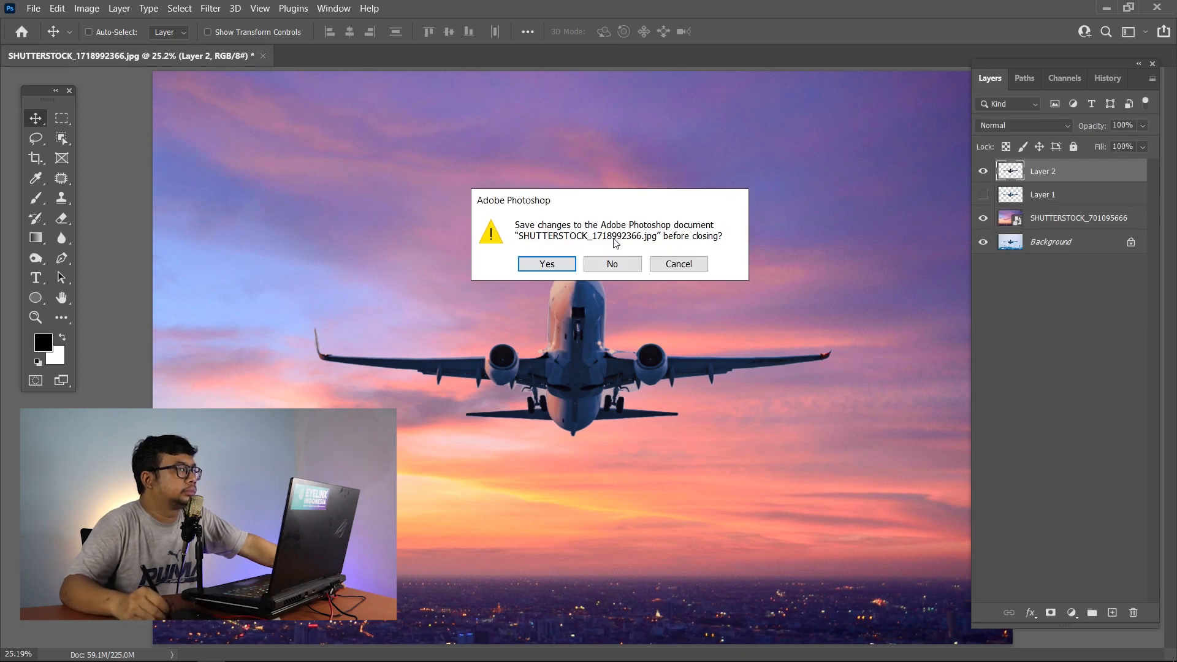
pyautogui.click(612, 264)
# - Create a new blank portrait A4 document, 210 x 297 mm at 300 pixels/inch with a white background
pyautogui.click(34, 8)
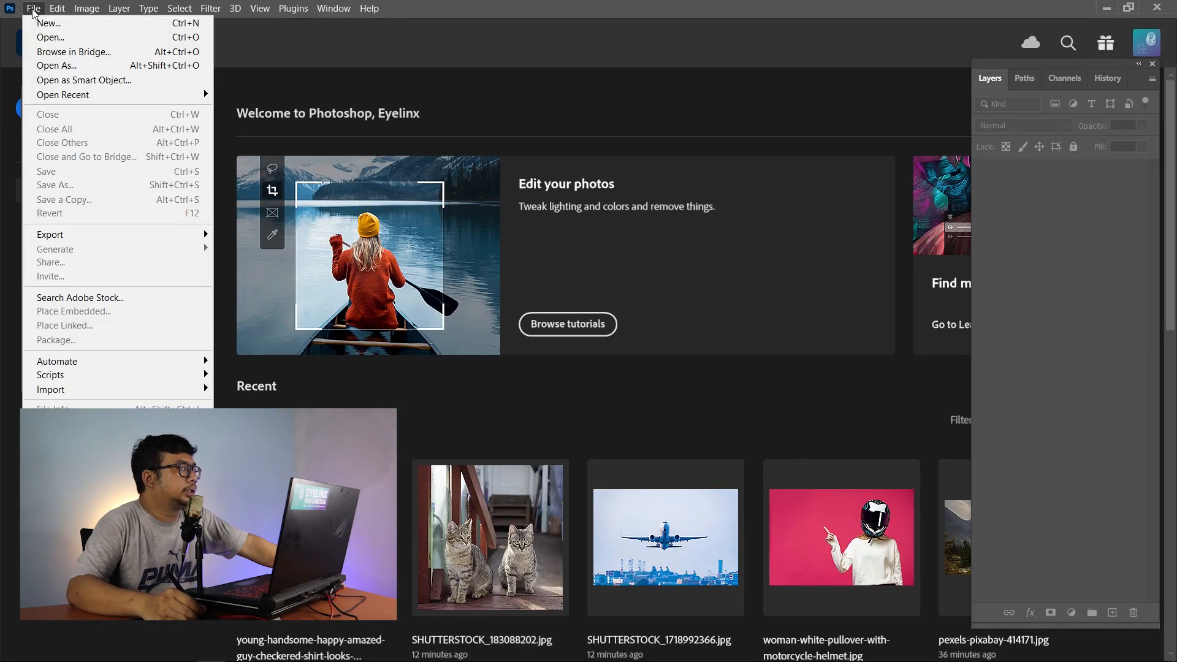
pyautogui.click(106, 24)
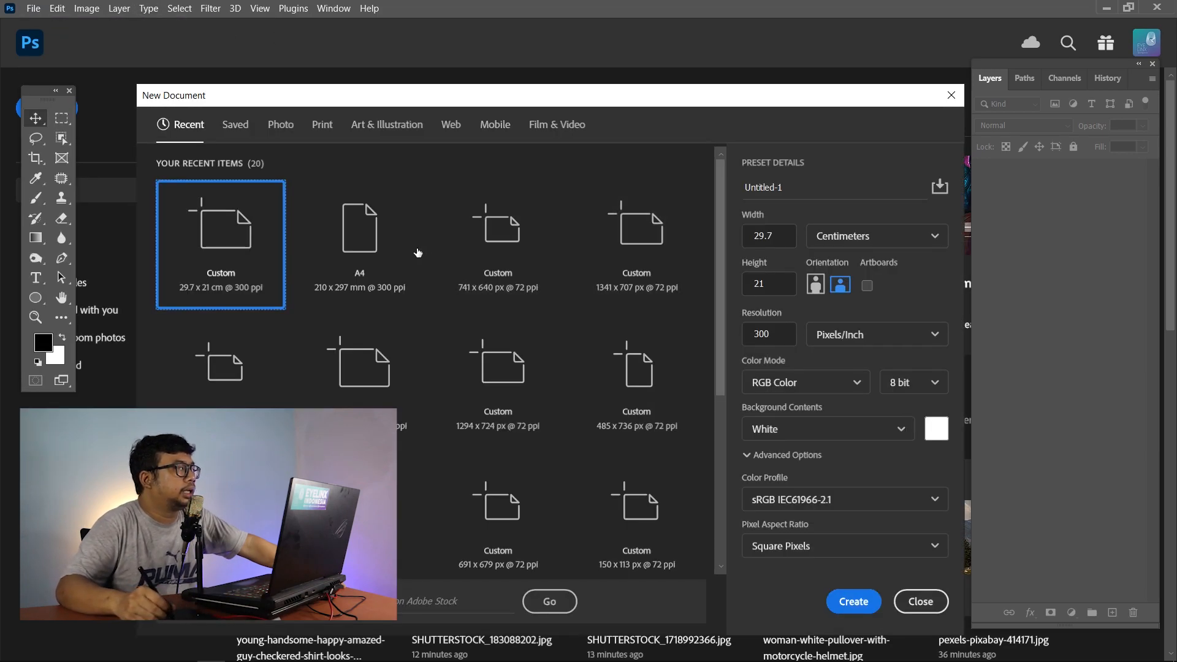
pyautogui.click(370, 242)
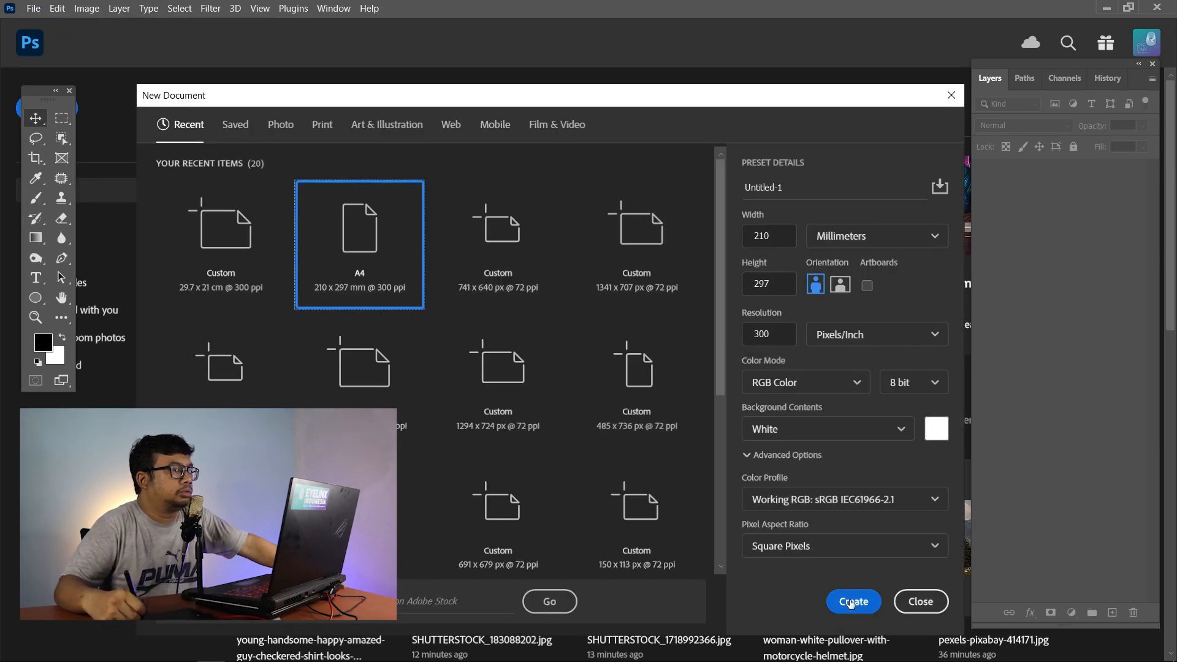
pyautogui.click(853, 602)
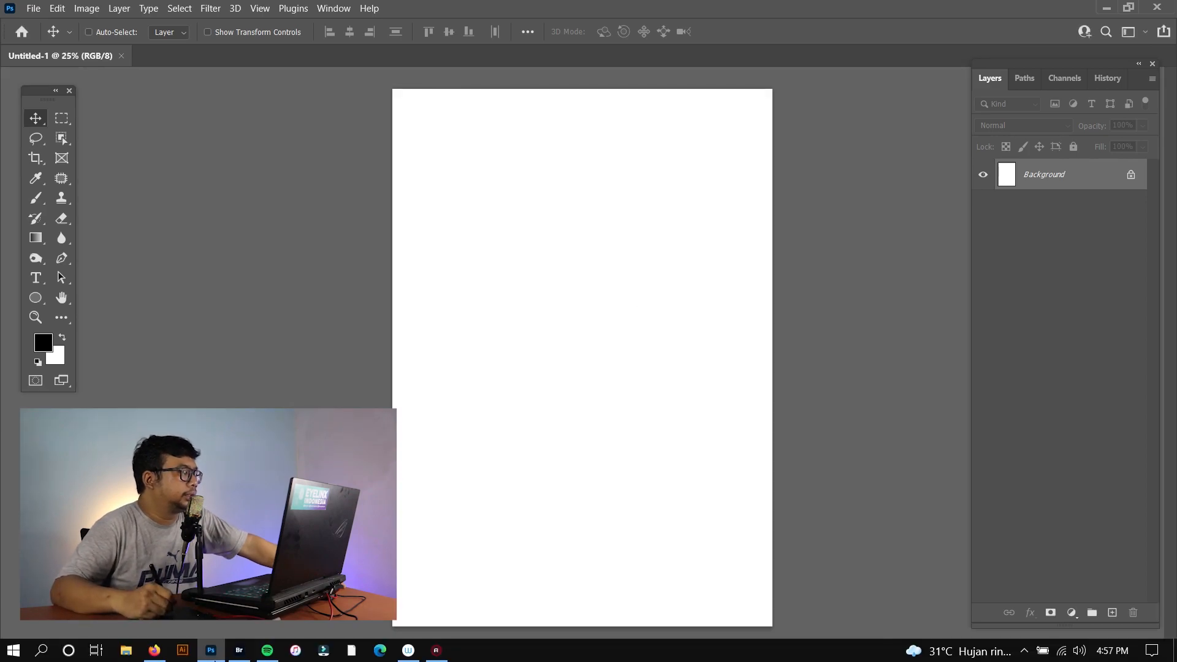
# - Switch to Illustrator and open the recent file KR.ai
pyautogui.click(183, 651)
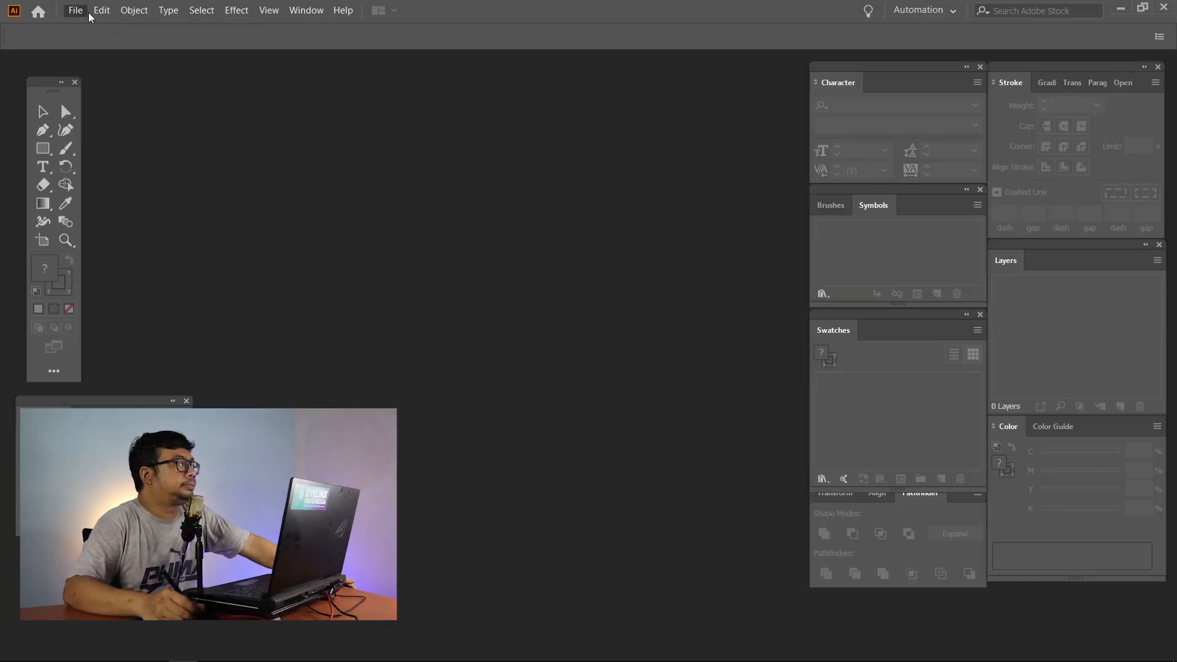
pyautogui.click(75, 11)
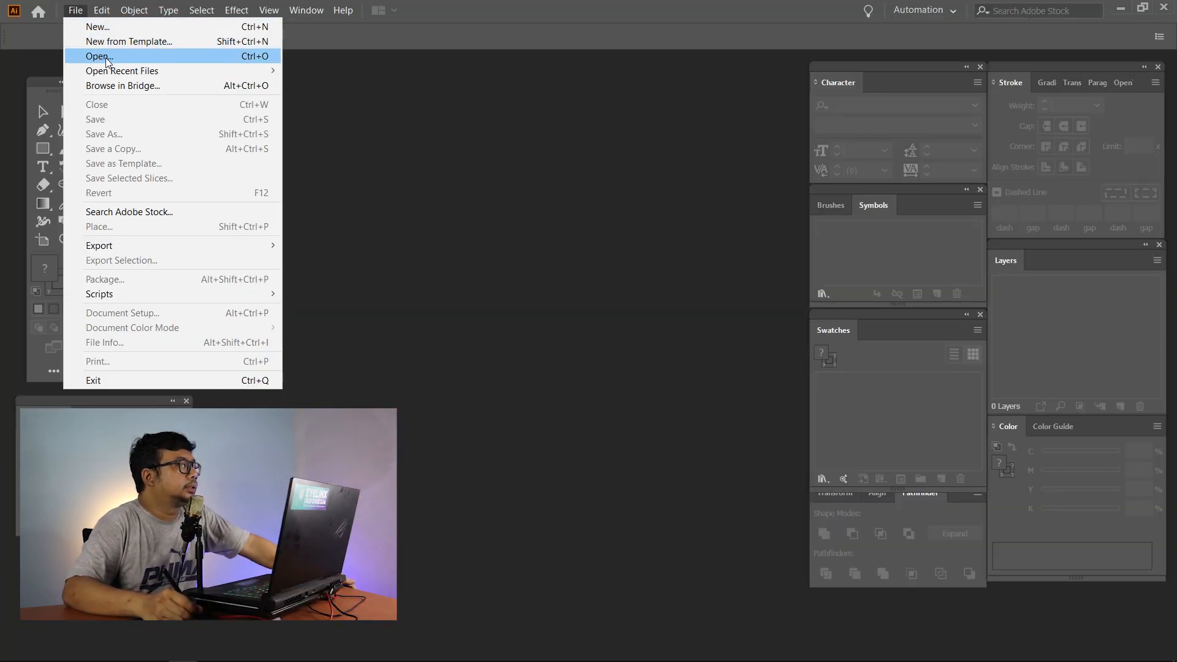
pyautogui.moveTo(123, 70)
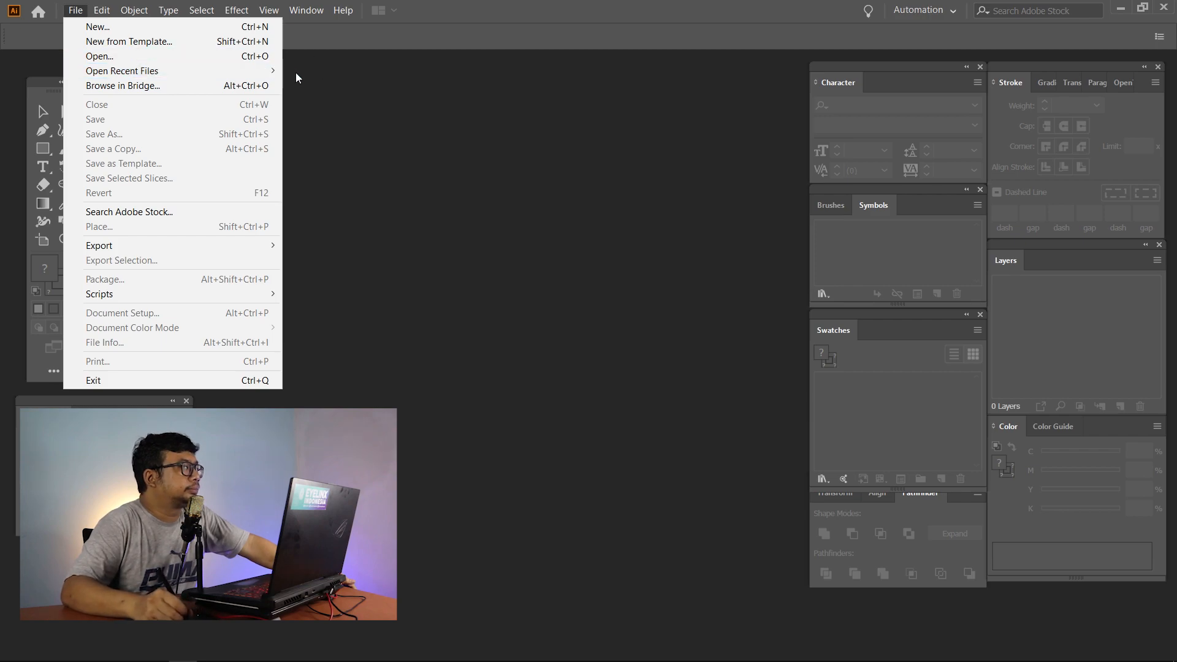
pyautogui.click(302, 26)
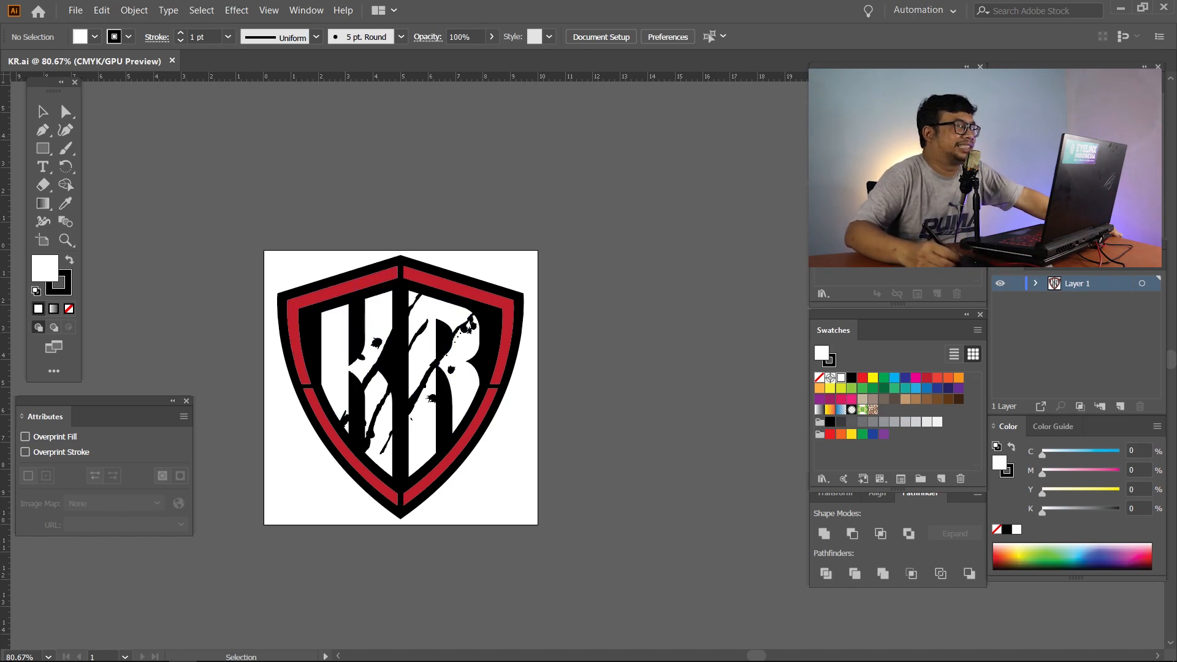
# - Select the whole KR shield logo, try moving it toward the artboard's edge, and undo the move
pyautogui.moveTo(229, 228); pyautogui.dragTo(581, 501)
pyautogui.click(604, 460)
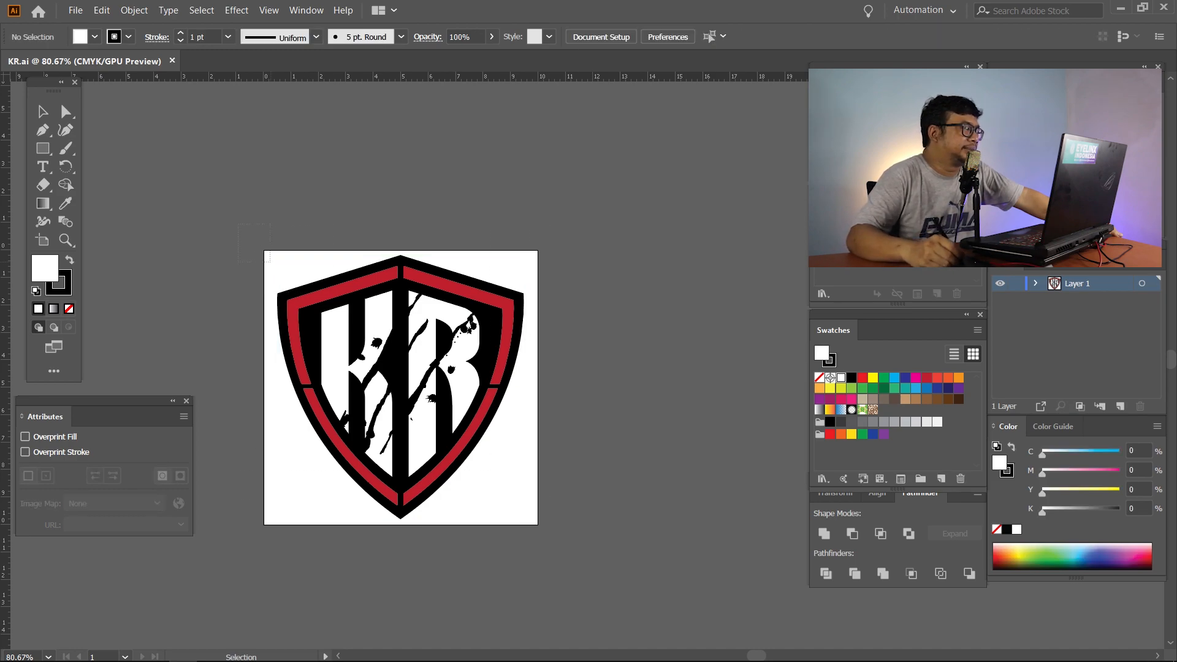
pyautogui.hotkey('ctrl', 'a')
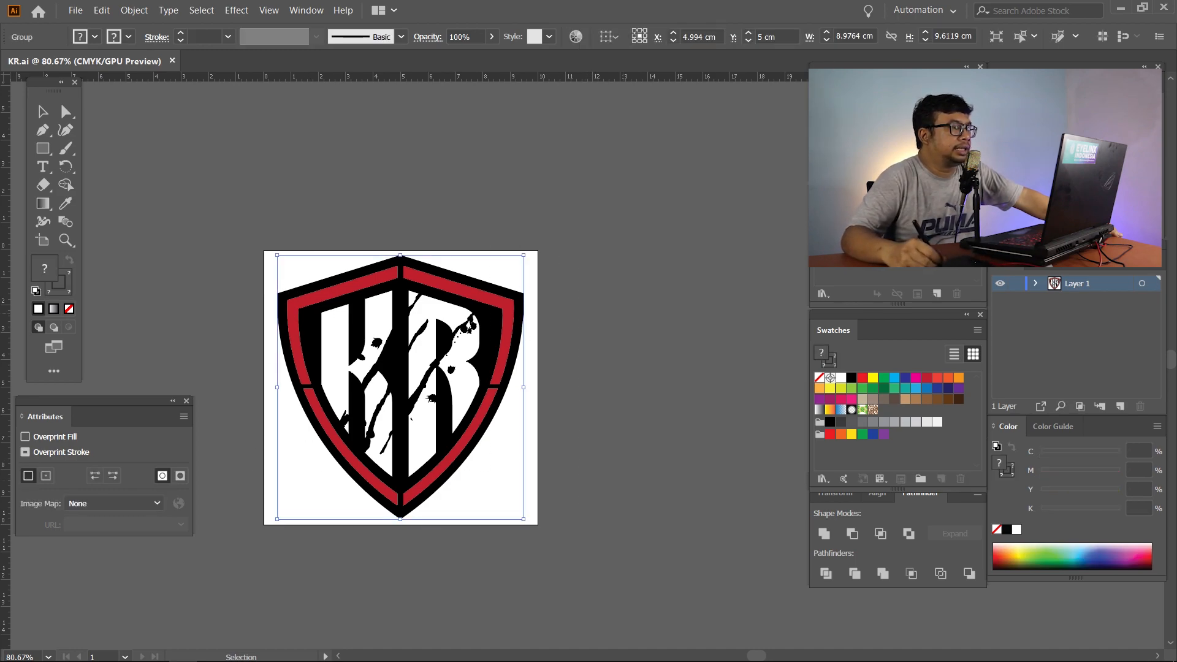
pyautogui.click(583, 331)
pyautogui.moveTo(342, 294); pyautogui.dragTo(421, 285)
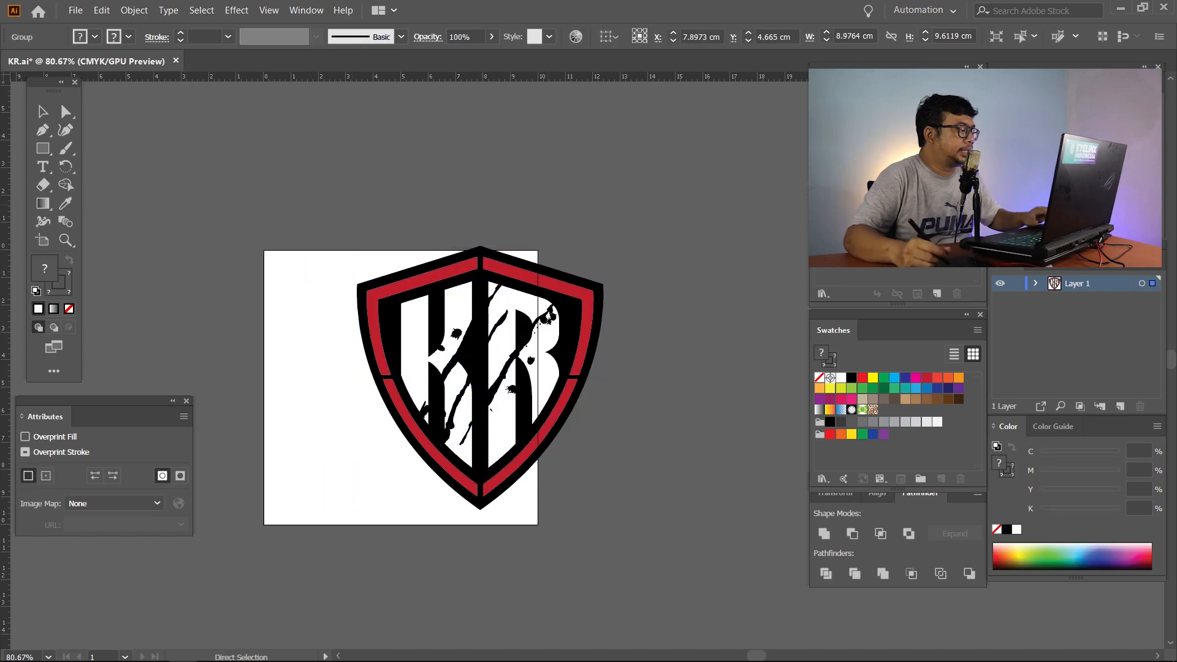
pyautogui.hotkey('ctrl', 'z')
# - Ungroup the KR shield logo, try moving its upper red border piece on its own, and undo that move
pyautogui.press('v')
pyautogui.rightClick(463, 296)
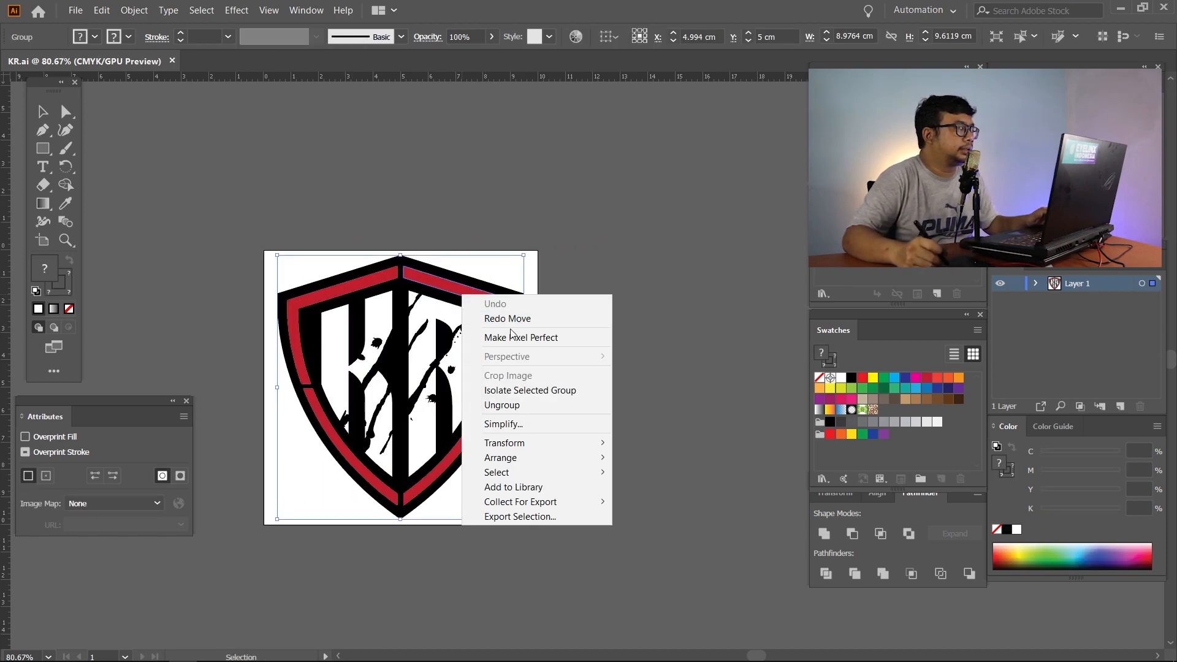
pyautogui.click(518, 405)
pyautogui.click(582, 343)
pyautogui.moveTo(510, 304); pyautogui.dragTo(255, 563)
pyautogui.hotkey('ctrl', 'z')
# - Select all the ungrouped parts of the KR logo and copy them
pyautogui.click(583, 222)
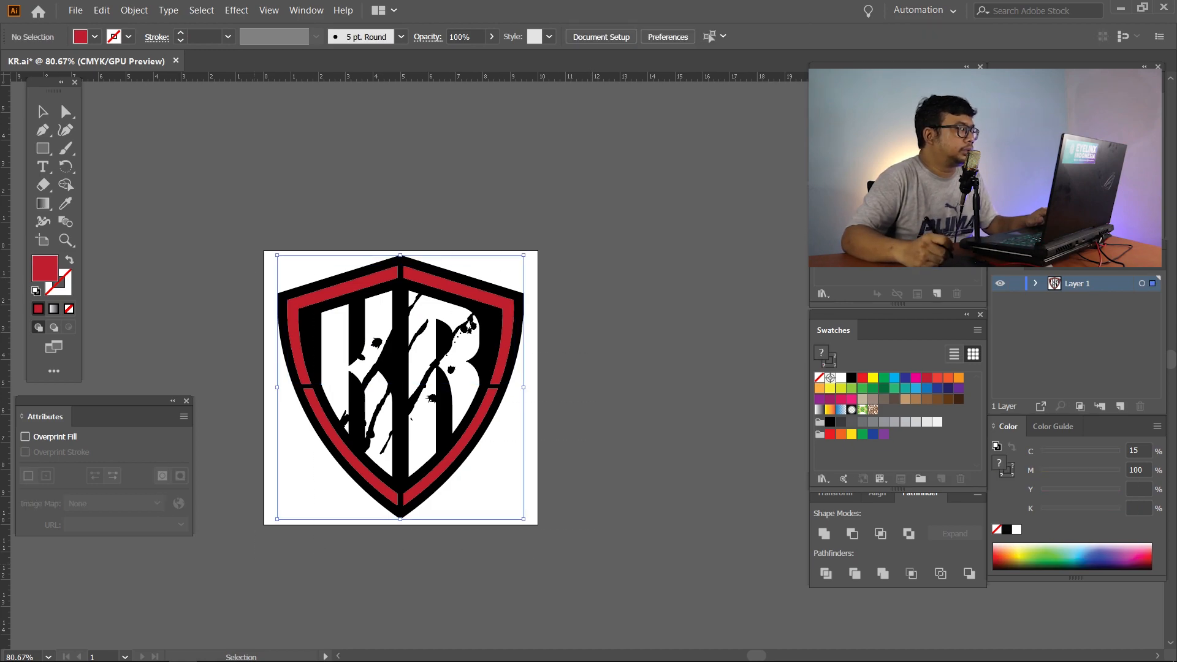
pyautogui.press('a')
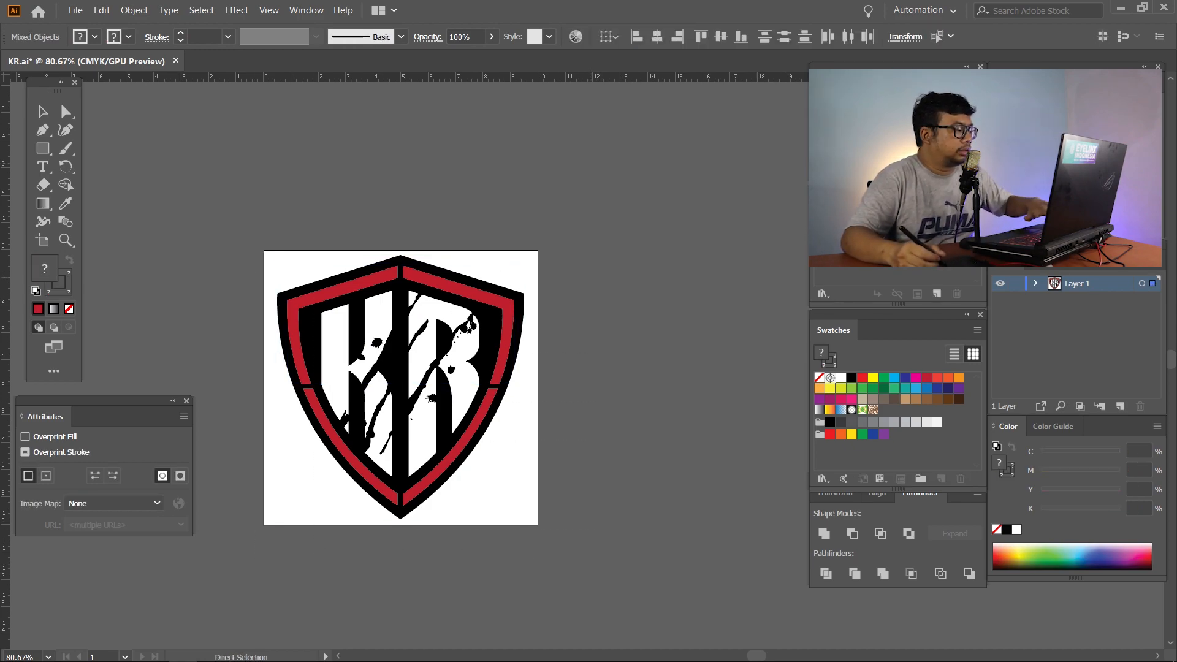
pyautogui.press('v')
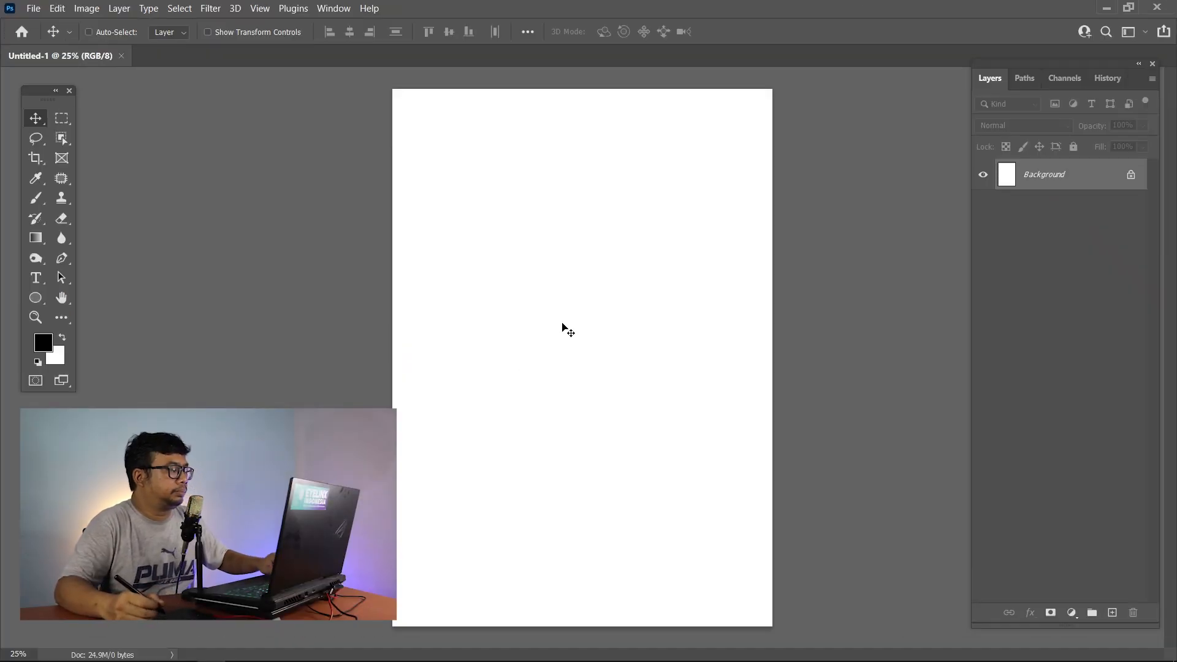
# - In Photoshop, paste the copied logo into the blank A4 document as Layers, accepting the colour mode conversion
pyautogui.hotkey('ctrl', 'v')
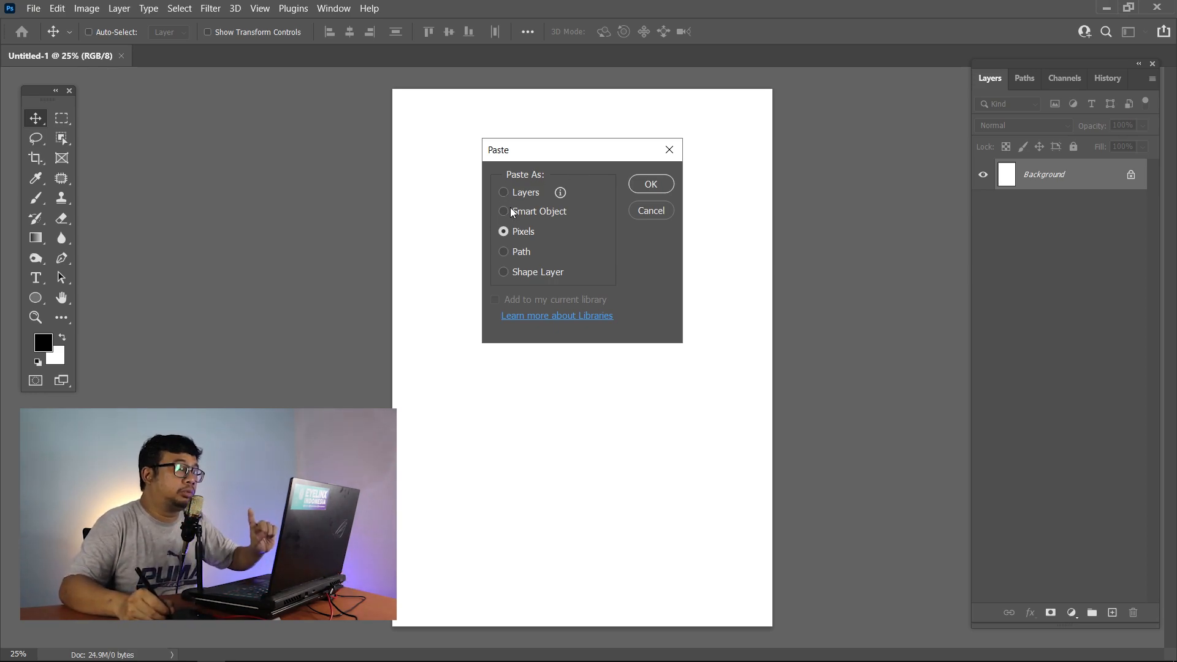
pyautogui.click(504, 193)
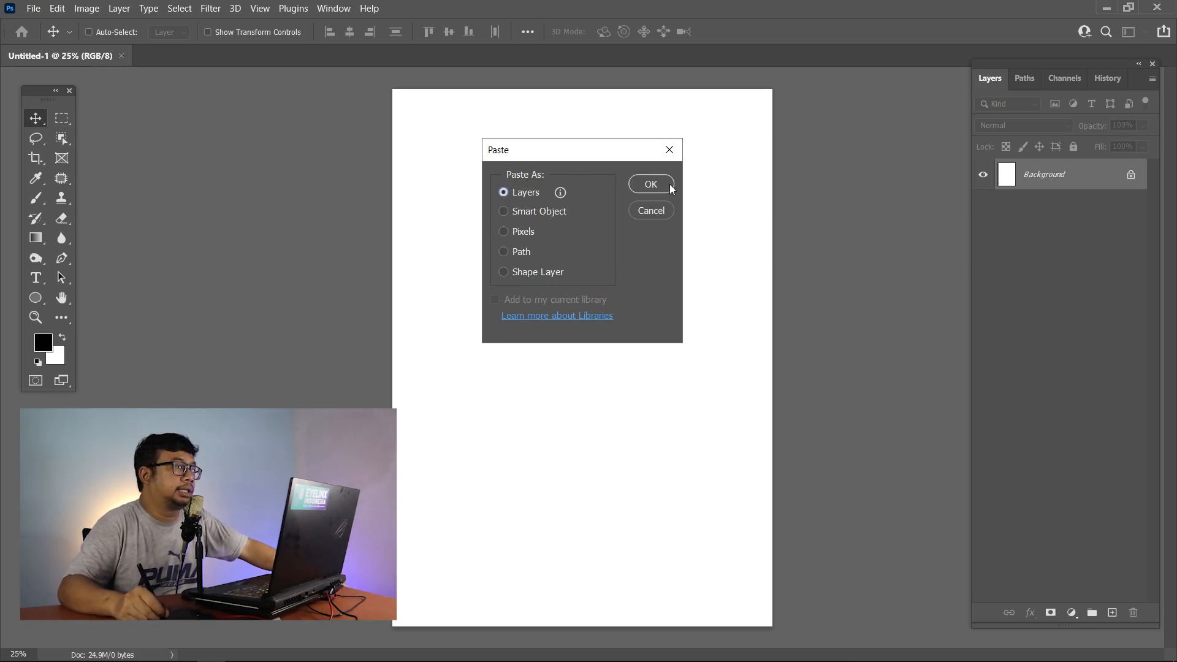
pyautogui.click(651, 185)
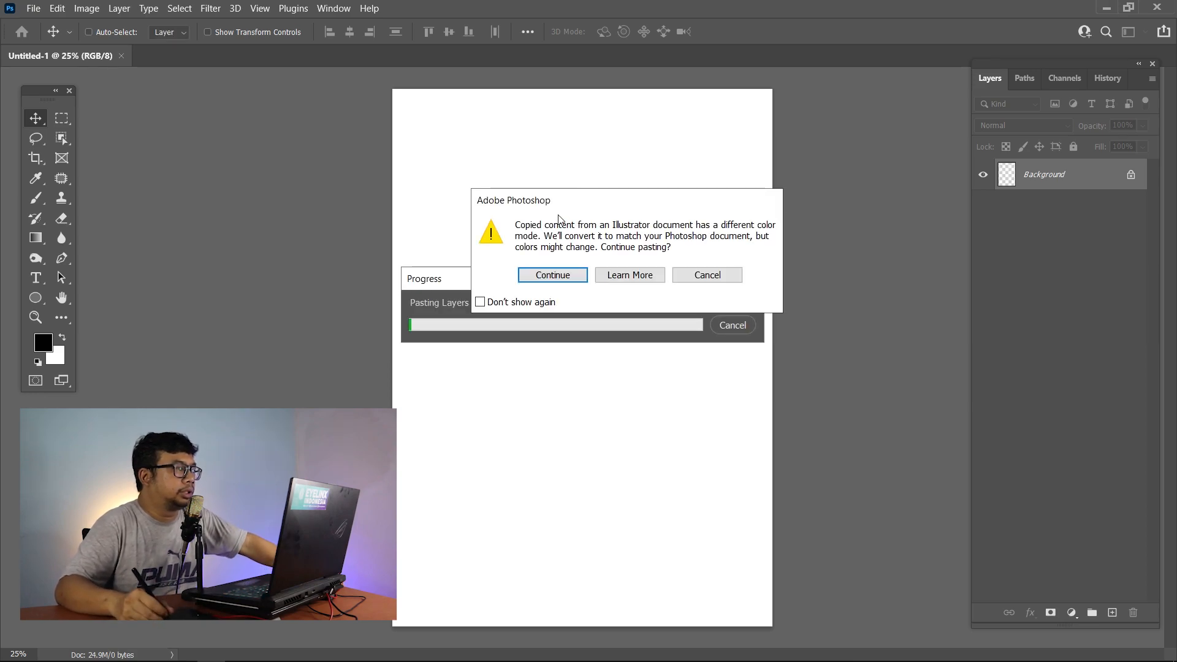
pyautogui.click(546, 274)
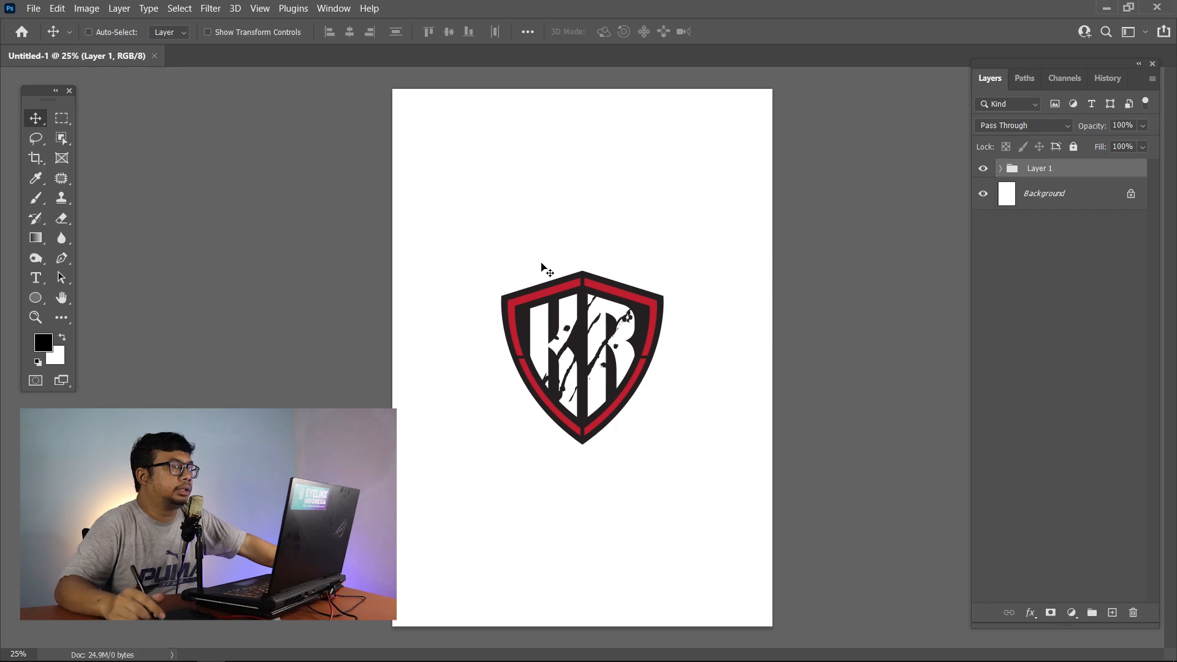
# - Expand the pasted Layer 1 group and check its first subgroup by hiding and showing it
pyautogui.click(1001, 169)
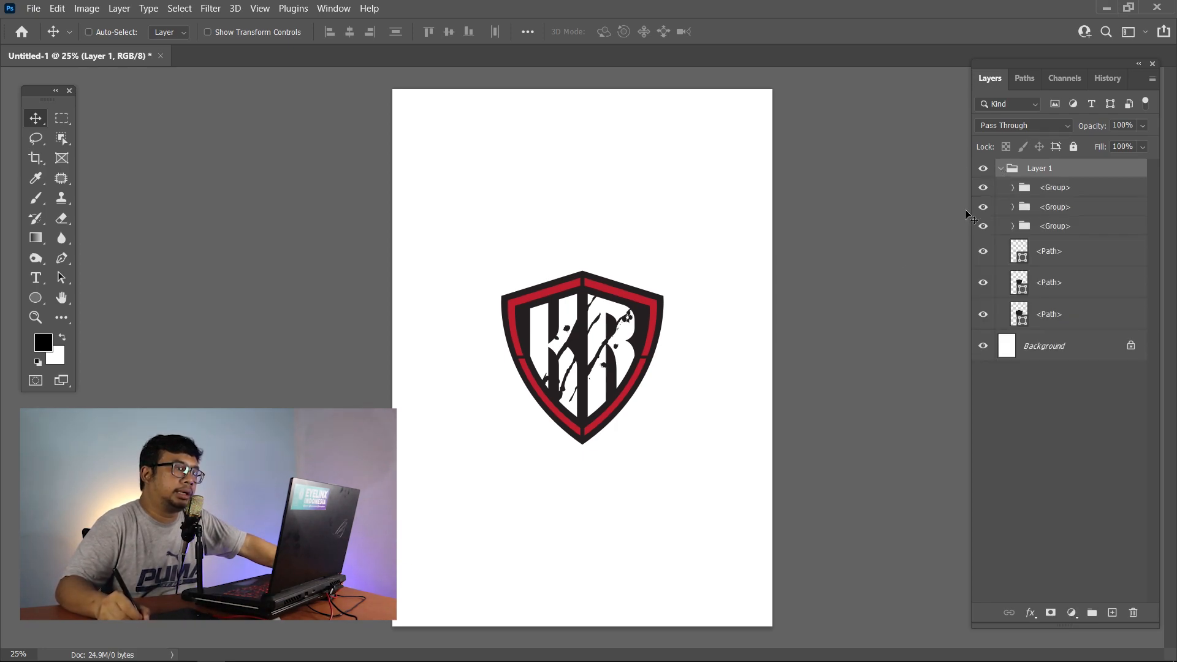
pyautogui.click(983, 188)
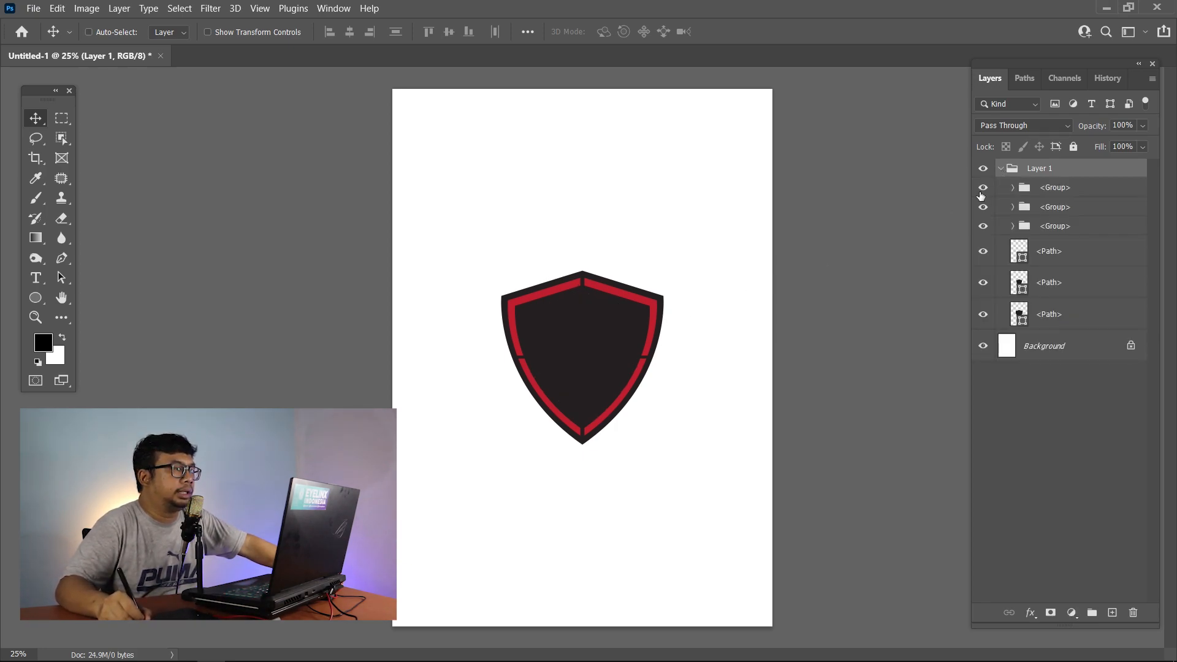
pyautogui.click(982, 188)
# - Move the KR letters, the upper red border and the lower red border groups apart from the black shield
pyautogui.moveTo(627, 343); pyautogui.dragTo(712, 366)
pyautogui.click(1026, 188)
pyautogui.click(1047, 209)
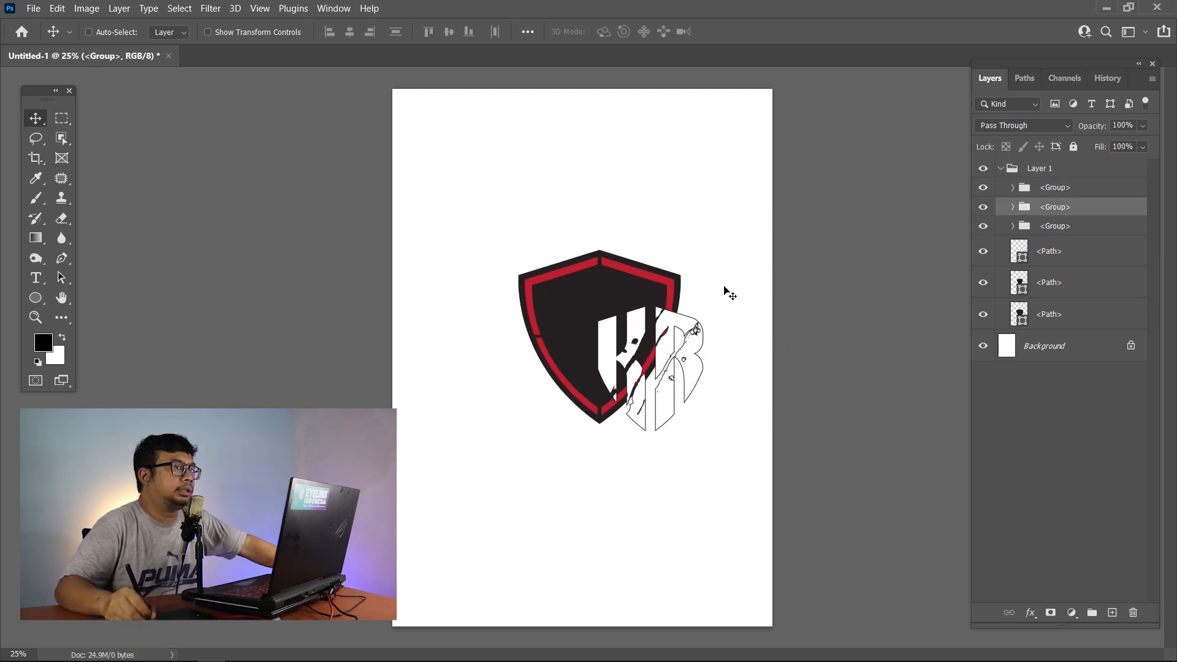
pyautogui.moveTo(615, 308); pyautogui.dragTo(604, 270)
pyautogui.click(1059, 230)
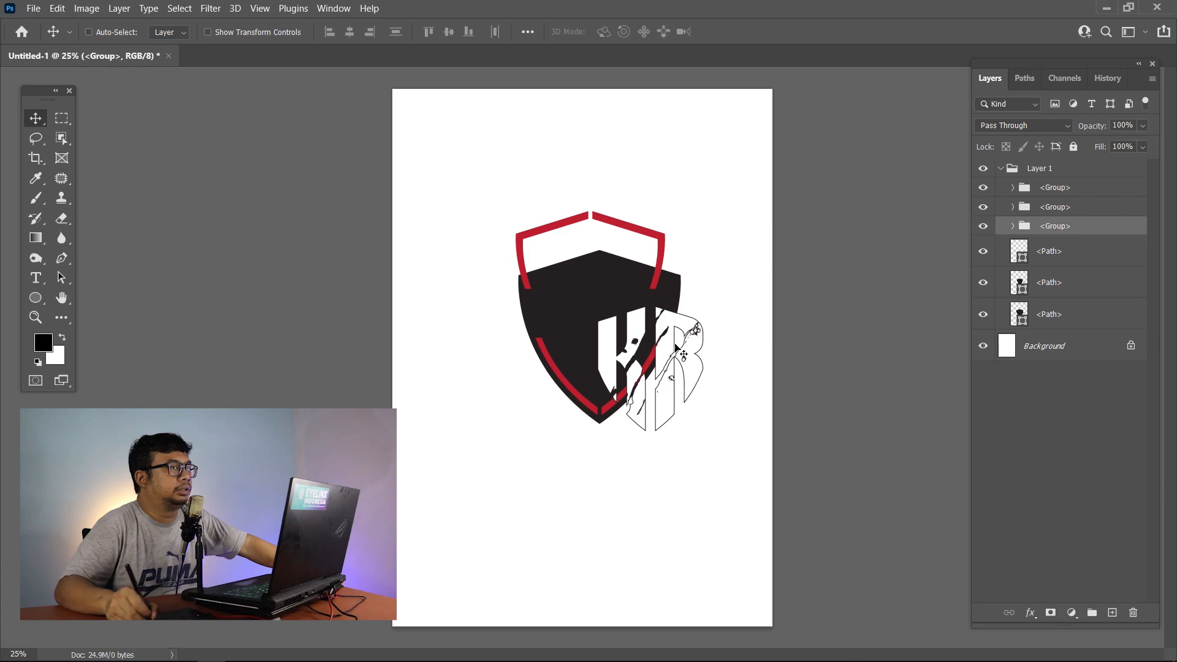
pyautogui.moveTo(613, 368); pyautogui.dragTo(552, 404)
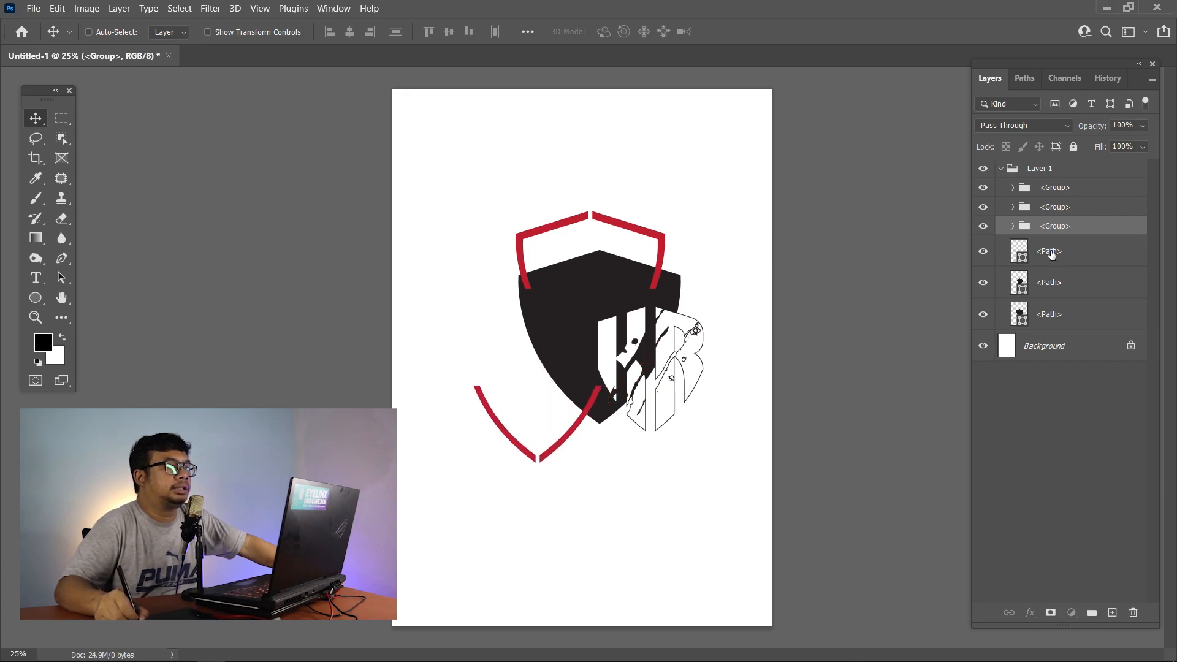
# - Select the uppermost path layer, examine the red border's edges up close, and return to the full page view
pyautogui.click(1049, 251)
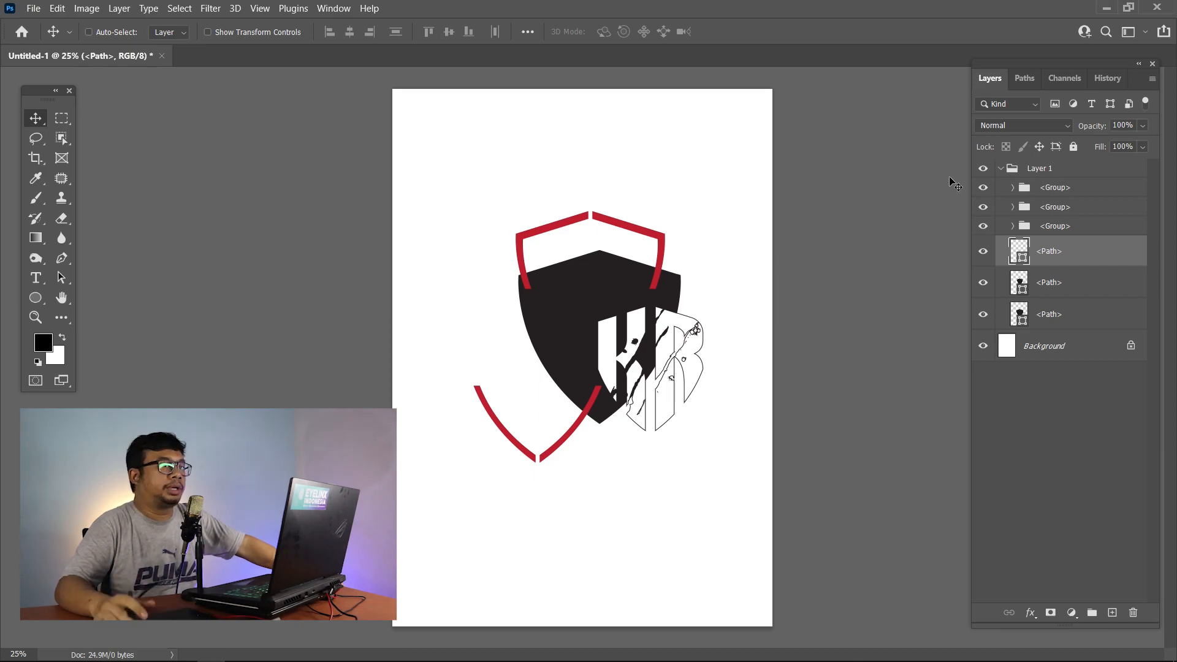
pyautogui.press('z')
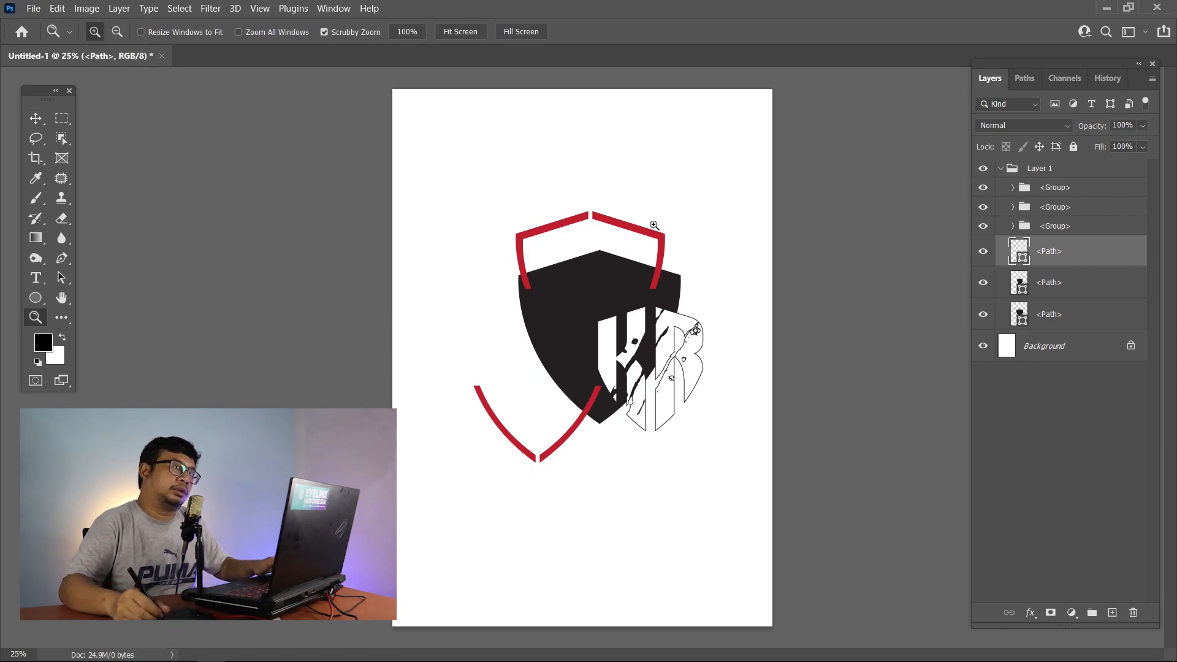
pyautogui.moveTo(646, 252); pyautogui.dragTo(465, 248)
pyautogui.moveTo(562, 327); pyautogui.dragTo(589, 497)
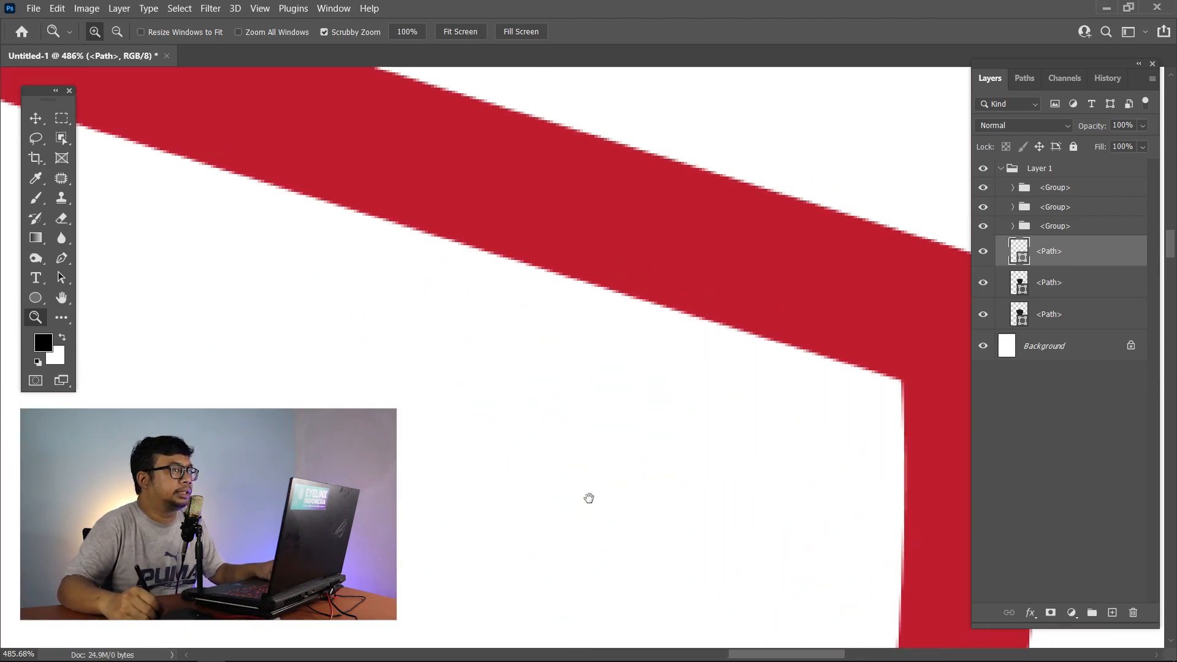
pyautogui.moveTo(641, 248); pyautogui.dragTo(575, 428)
pyautogui.hotkey('ctrl', '0')
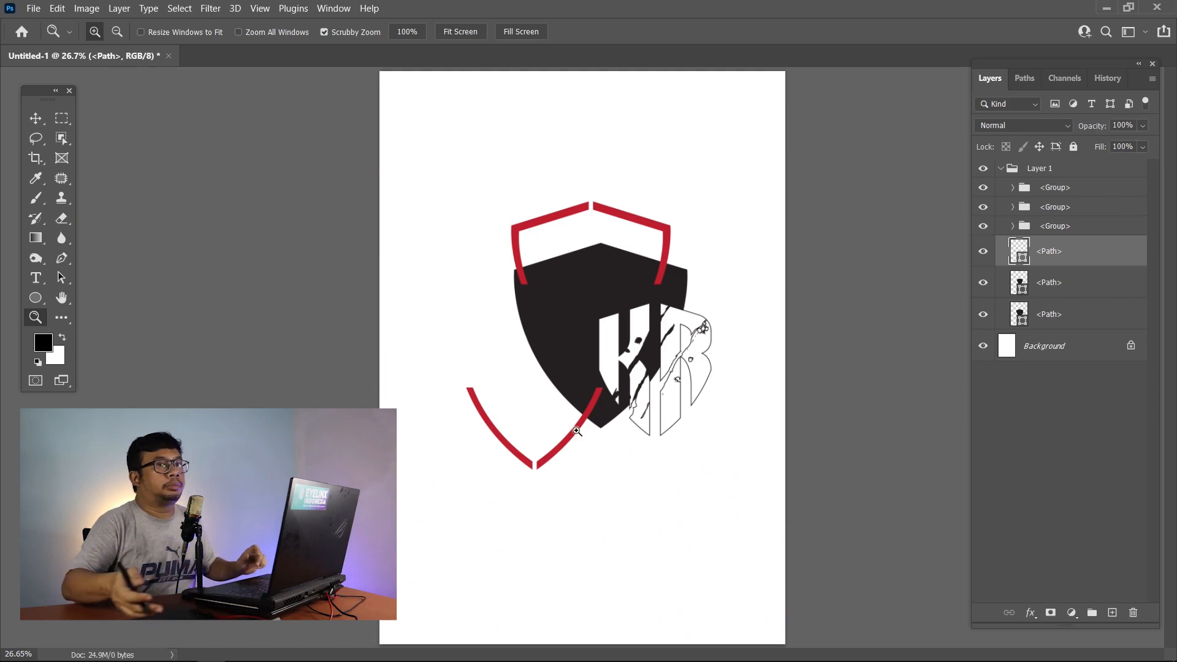
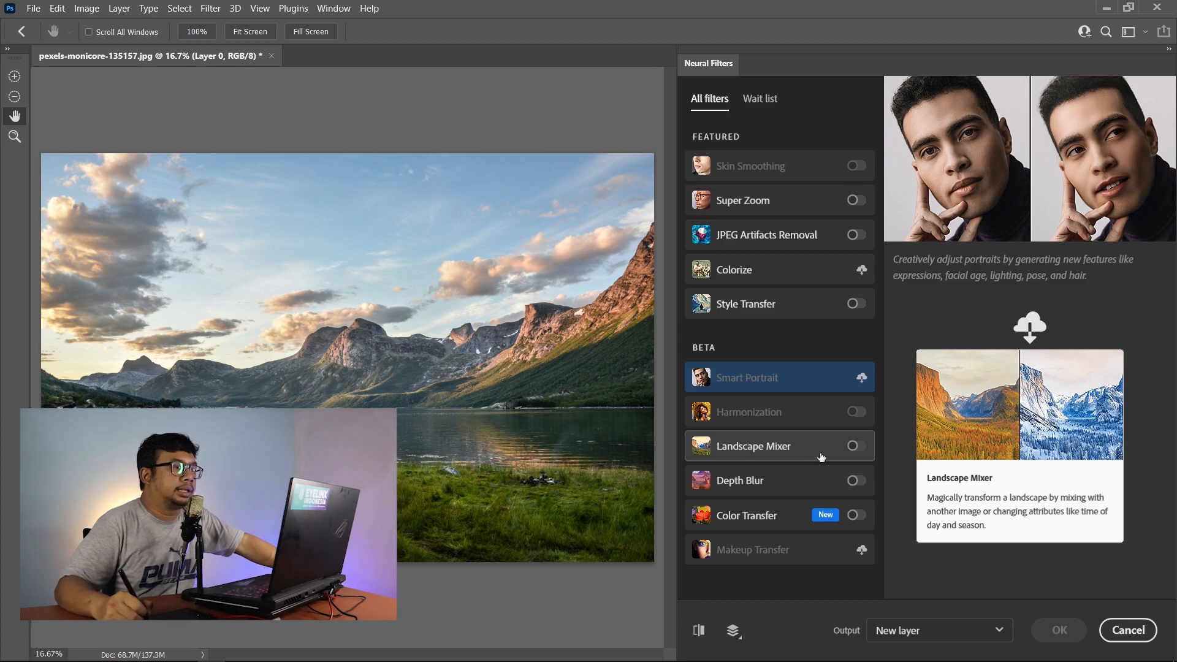
# - Apply the Landscape Mixer neural filter with the snowy mountain preset to pexels-monicore-135157.jpg, output to a new layer
pyautogui.click(854, 446)
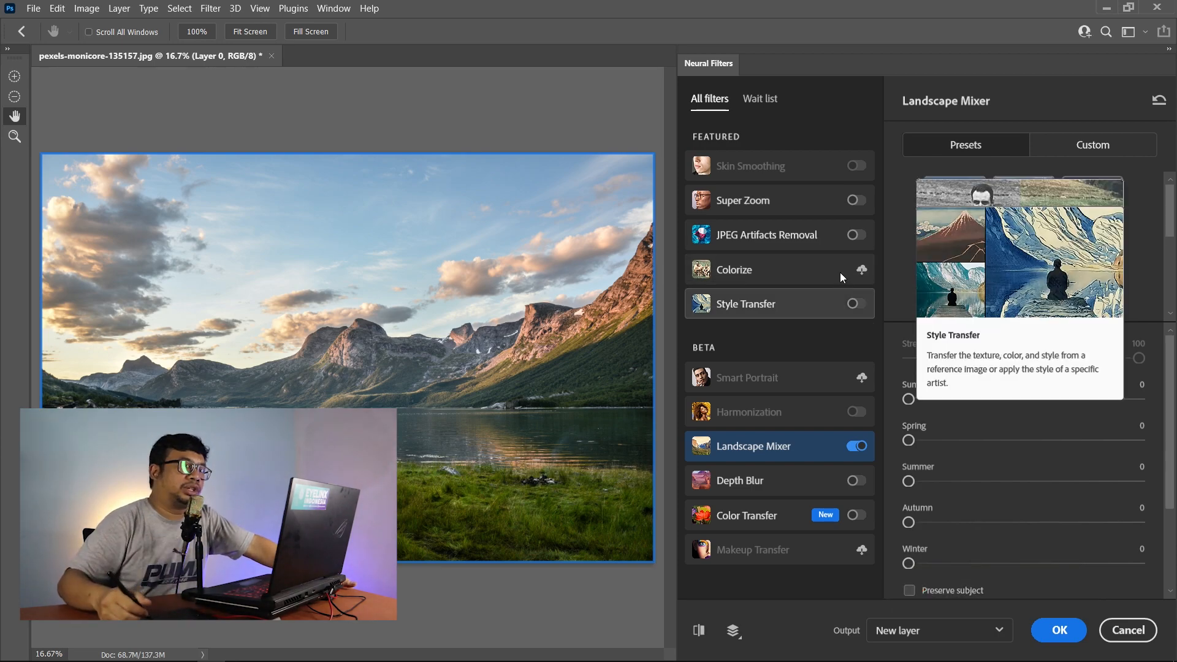
pyautogui.scroll(-3, 1172, 203)
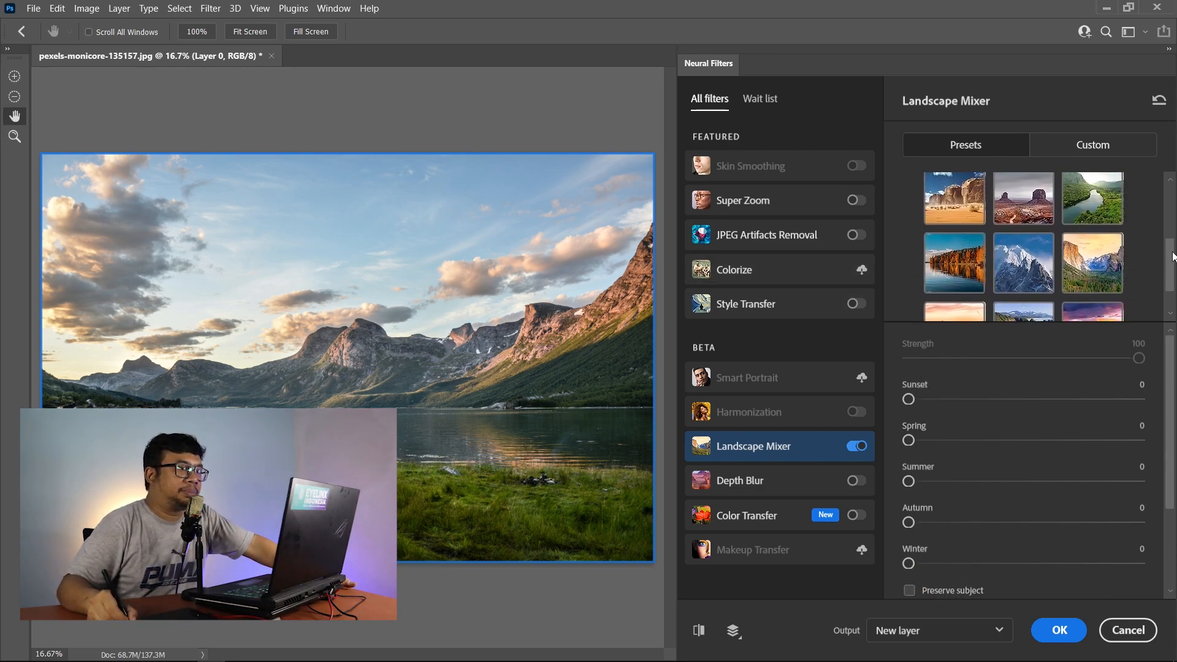
pyautogui.click(1005, 253)
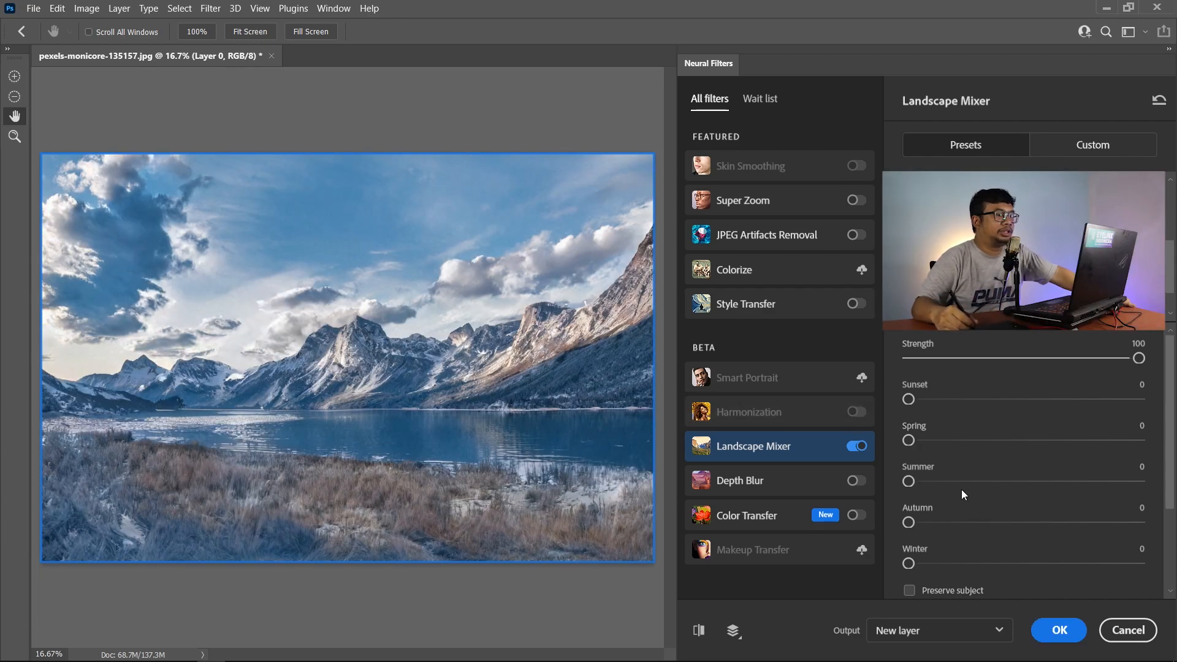
pyautogui.click(1050, 639)
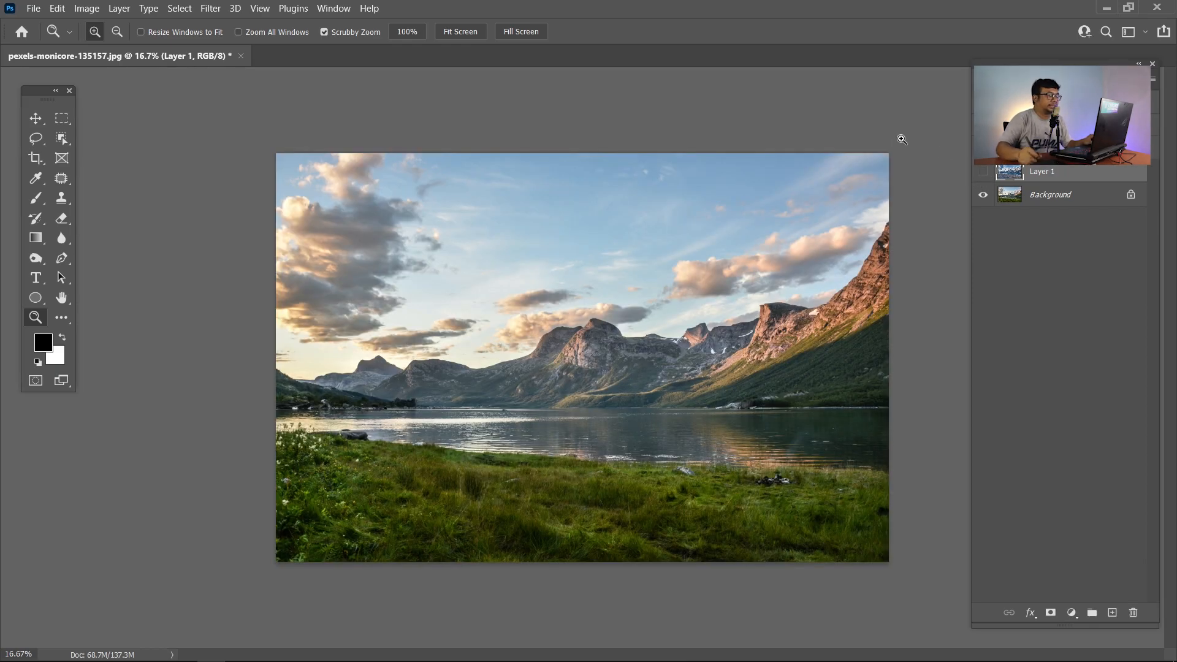
# - Compare the original landscape with the winter version by toggling Layer 1's visibility, leaving the layer shown
pyautogui.press('Tab')
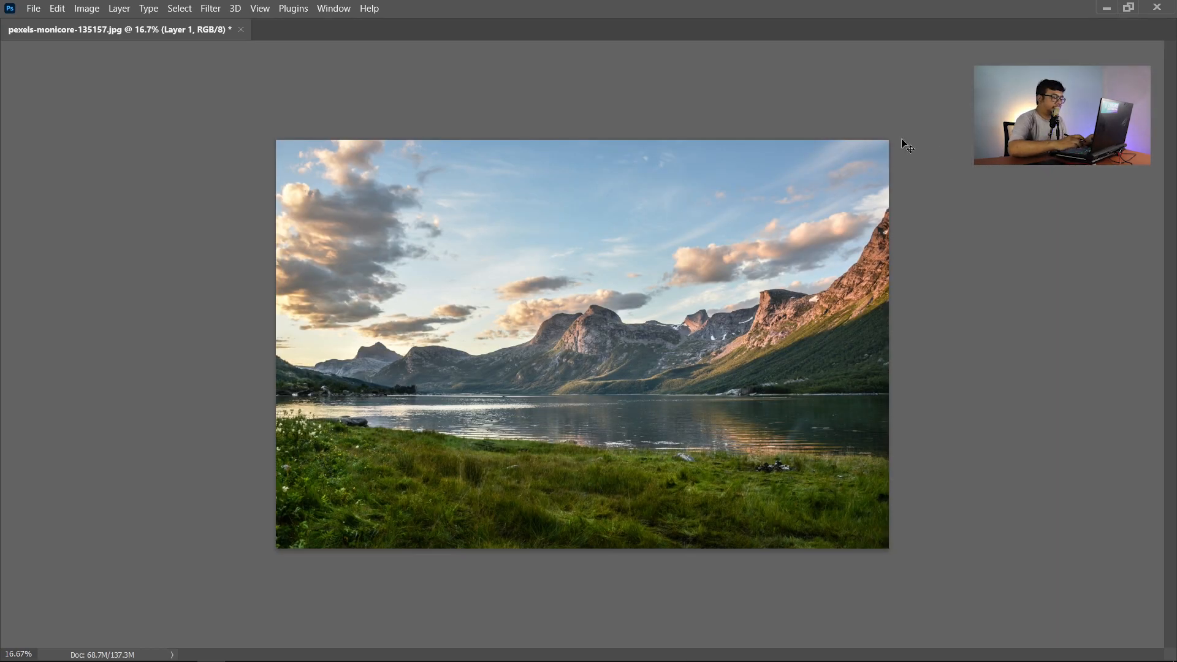
pyautogui.hotkey('ctrl', '+')
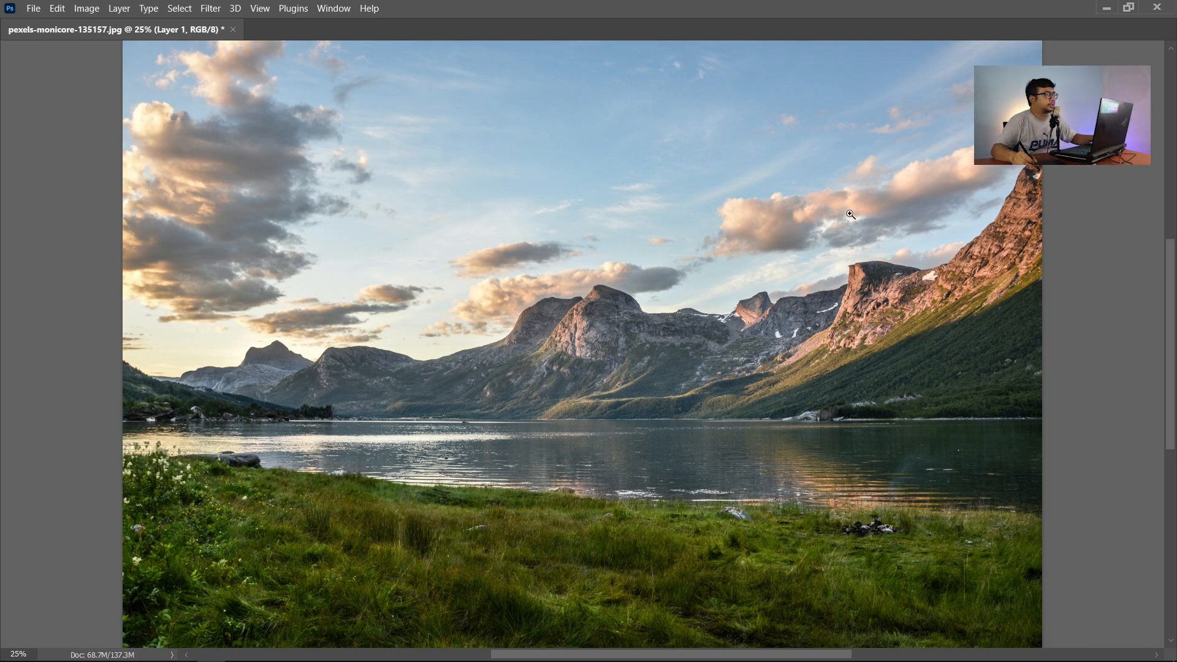
pyautogui.press('Tab')
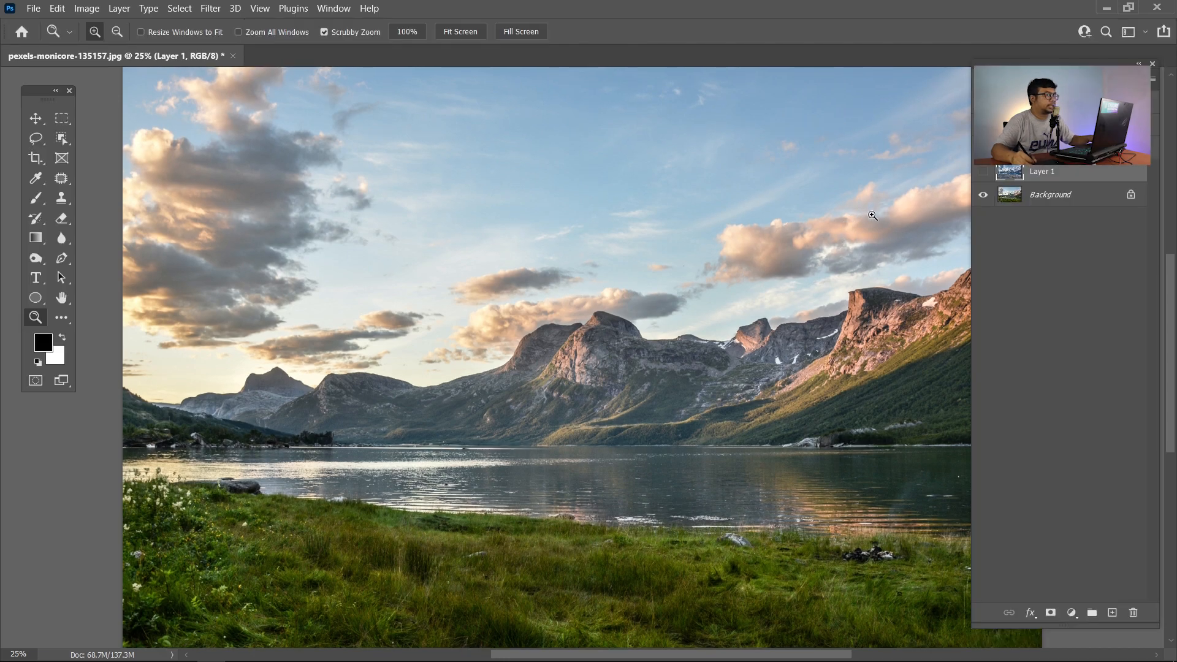
pyautogui.click(983, 172)
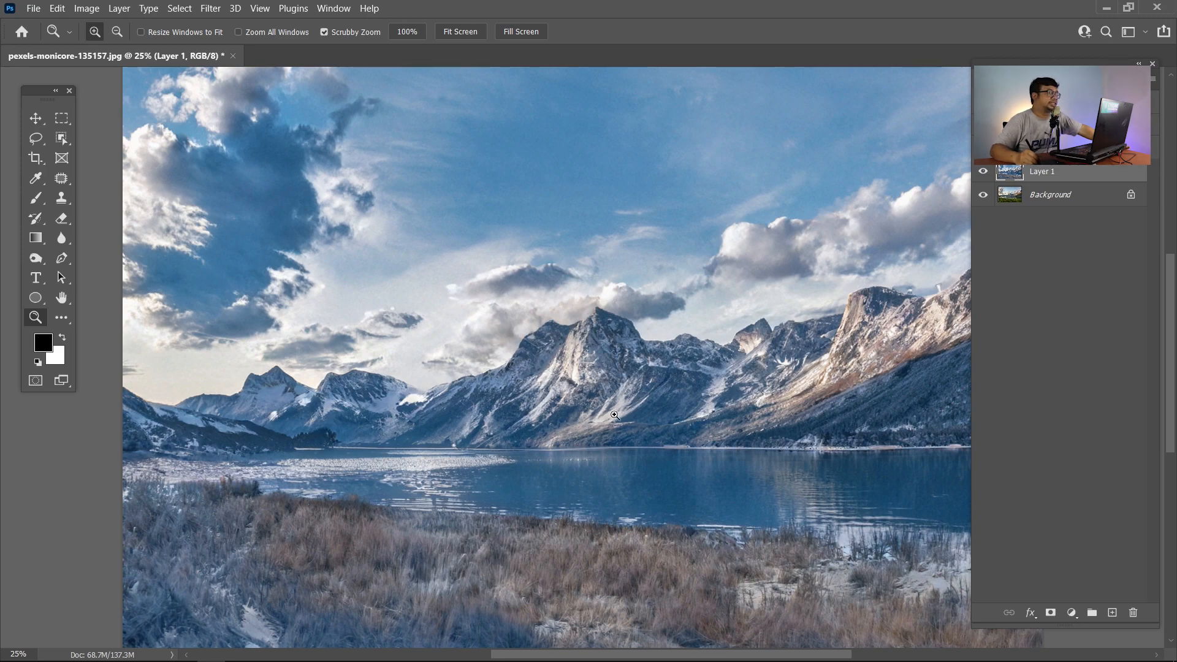
pyautogui.click(984, 173)
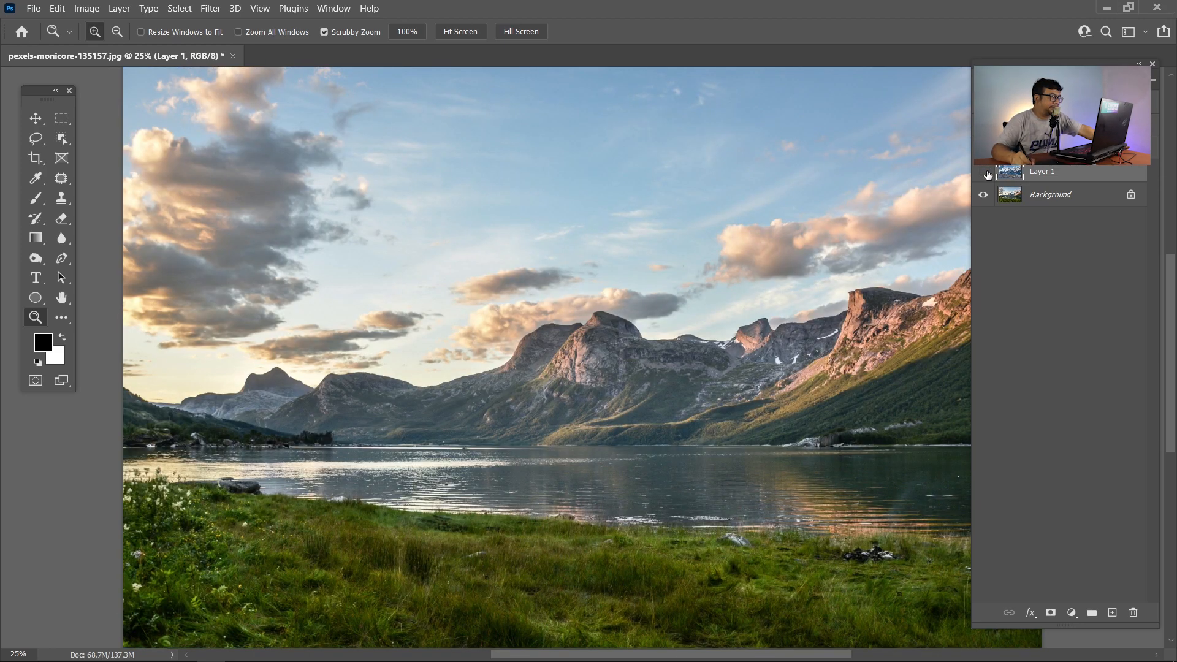
pyautogui.click(984, 173)
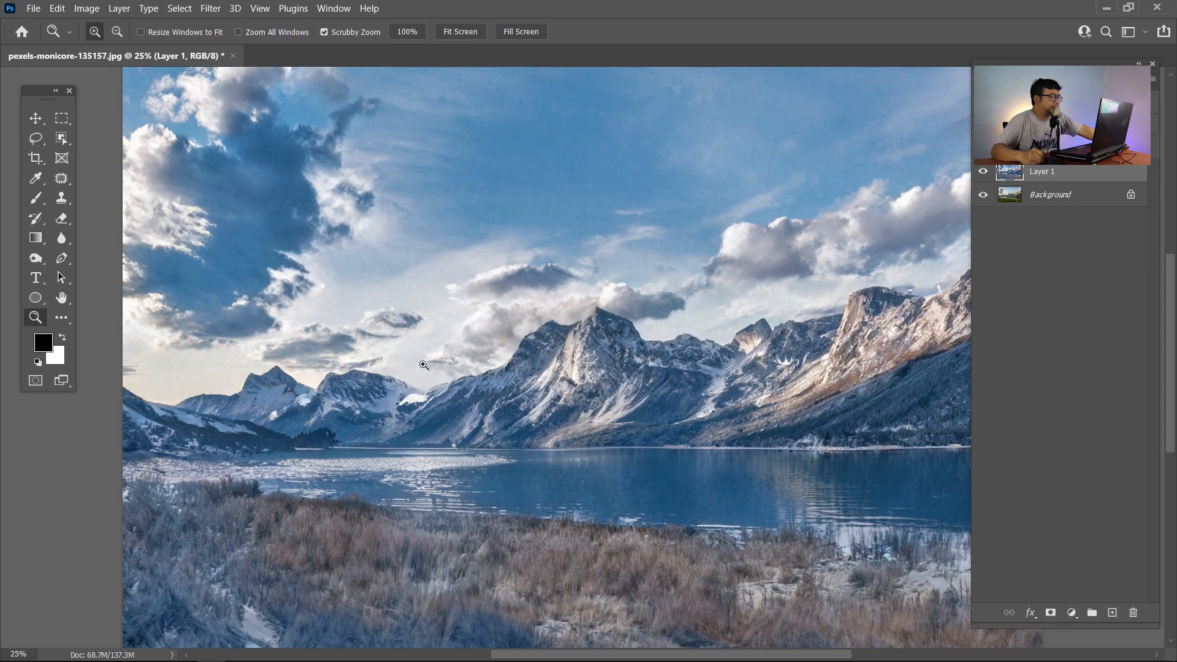
# - Toggle Layer 1 repeatedly to check the snowy landscape against the original photo once more
pyautogui.click(984, 173)
pyautogui.click(984, 173)
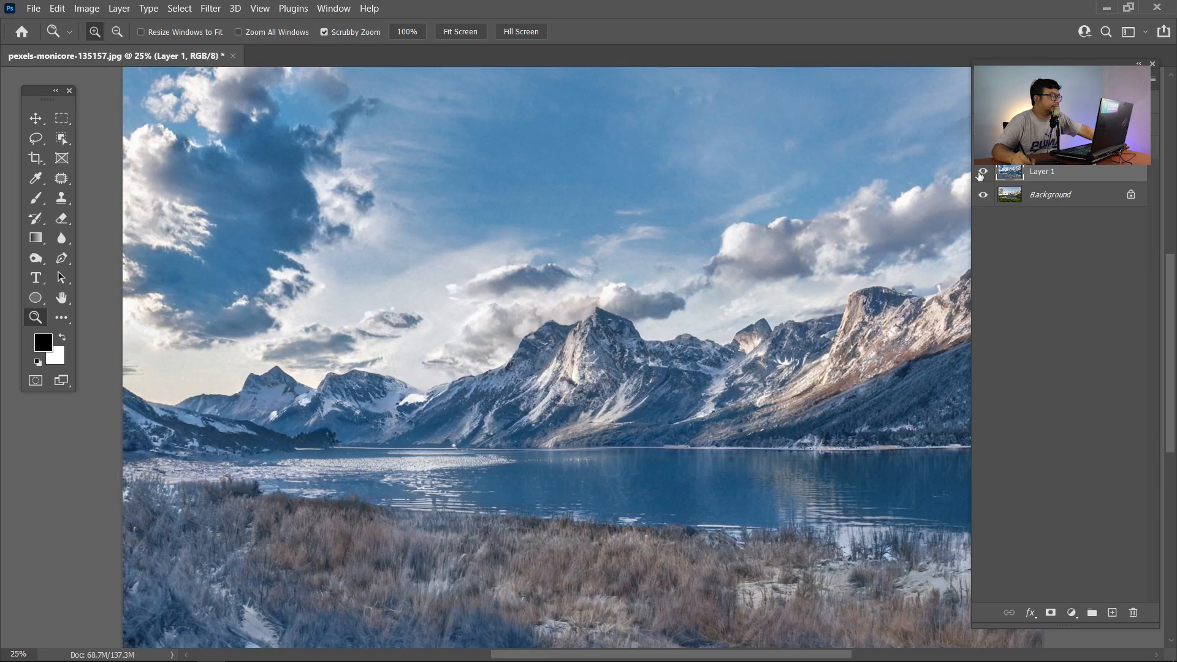
pyautogui.click(983, 173)
pyautogui.click(982, 174)
pyautogui.click(982, 174)
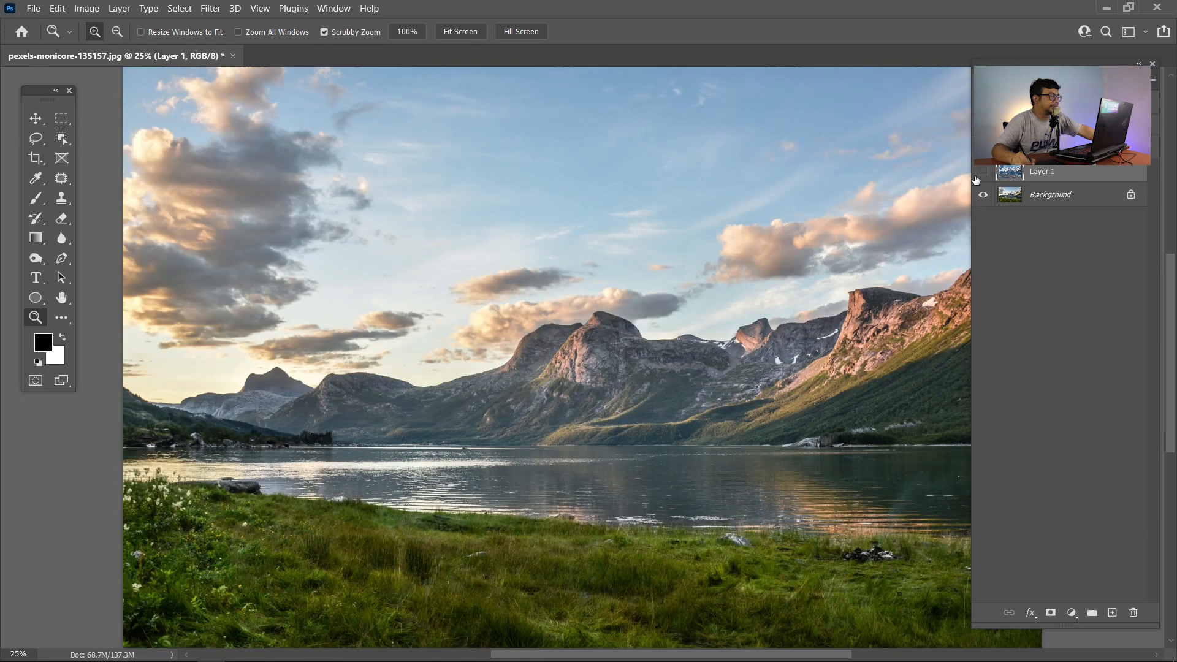
pyautogui.click(982, 173)
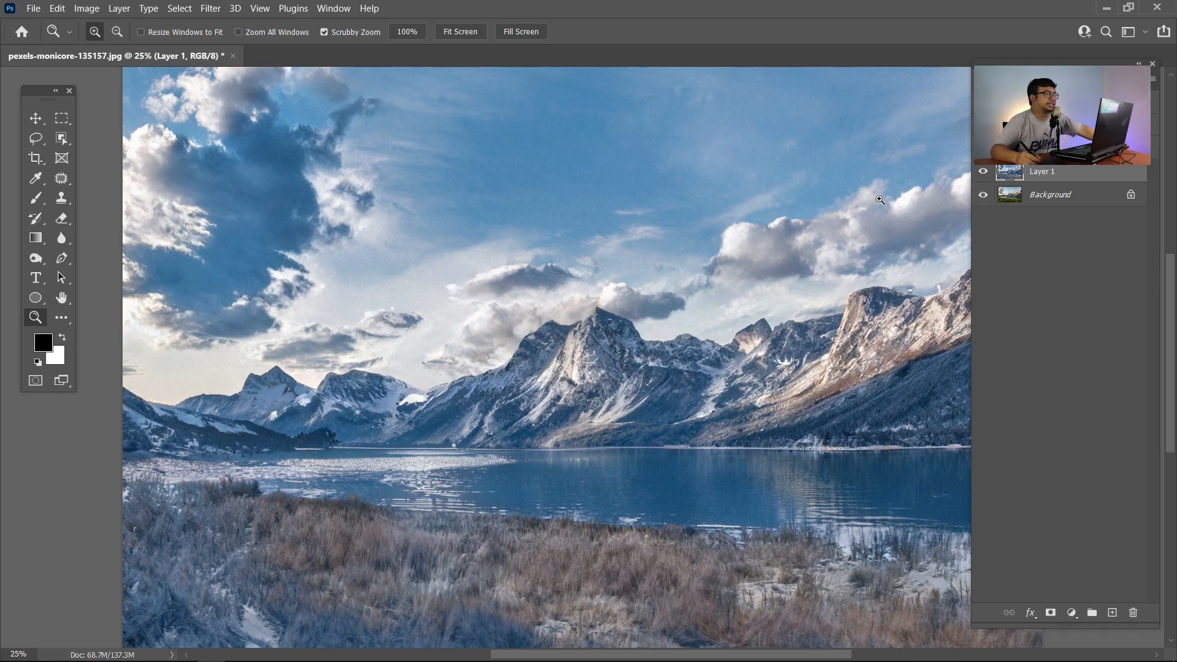
# - Hide Layer 1, select the Background layer and try the Landscape Mixer neural filter with the rocky beach preset
pyautogui.click(983, 171)
pyautogui.click(1049, 195)
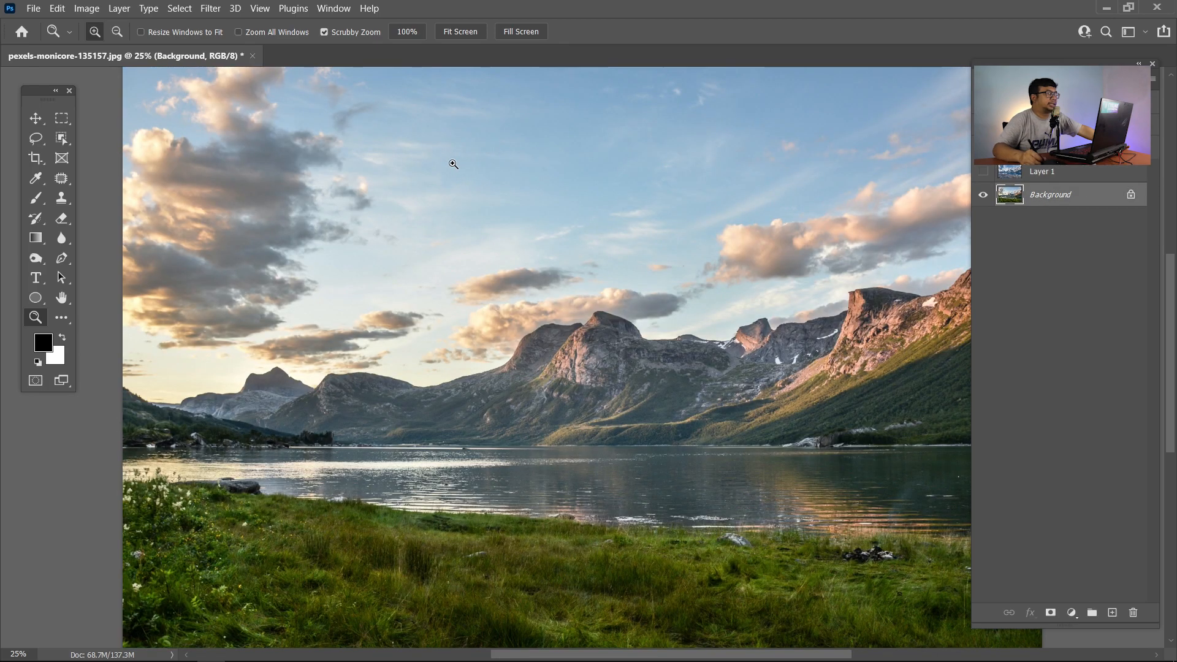
pyautogui.click(210, 8)
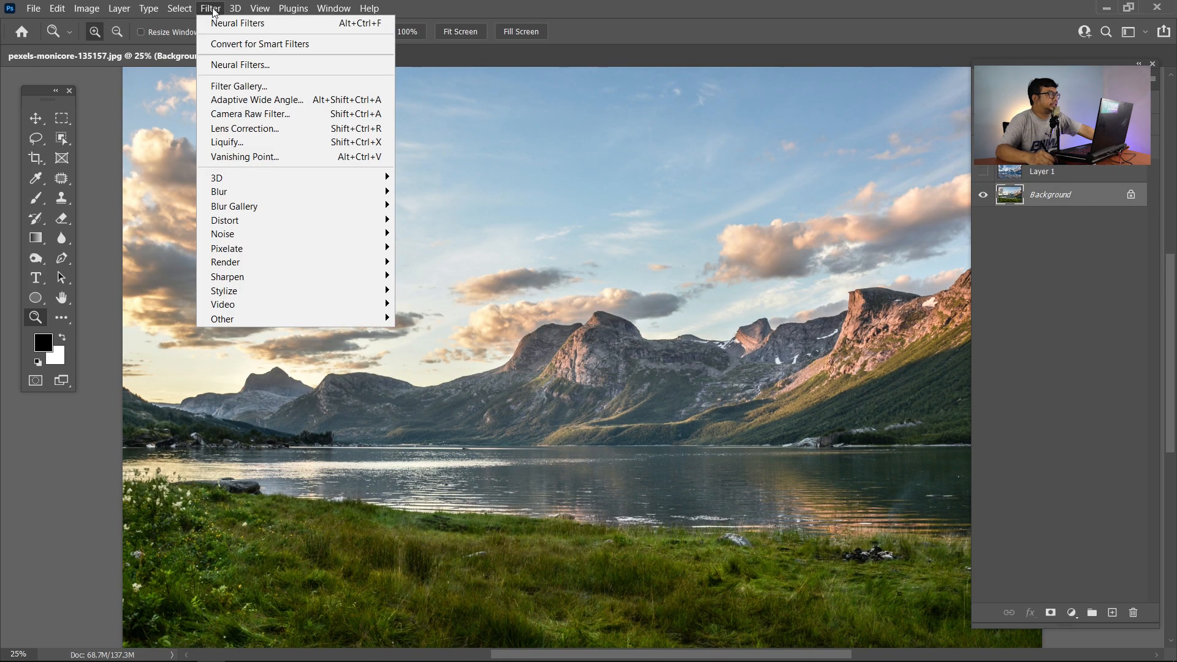
pyautogui.click(268, 65)
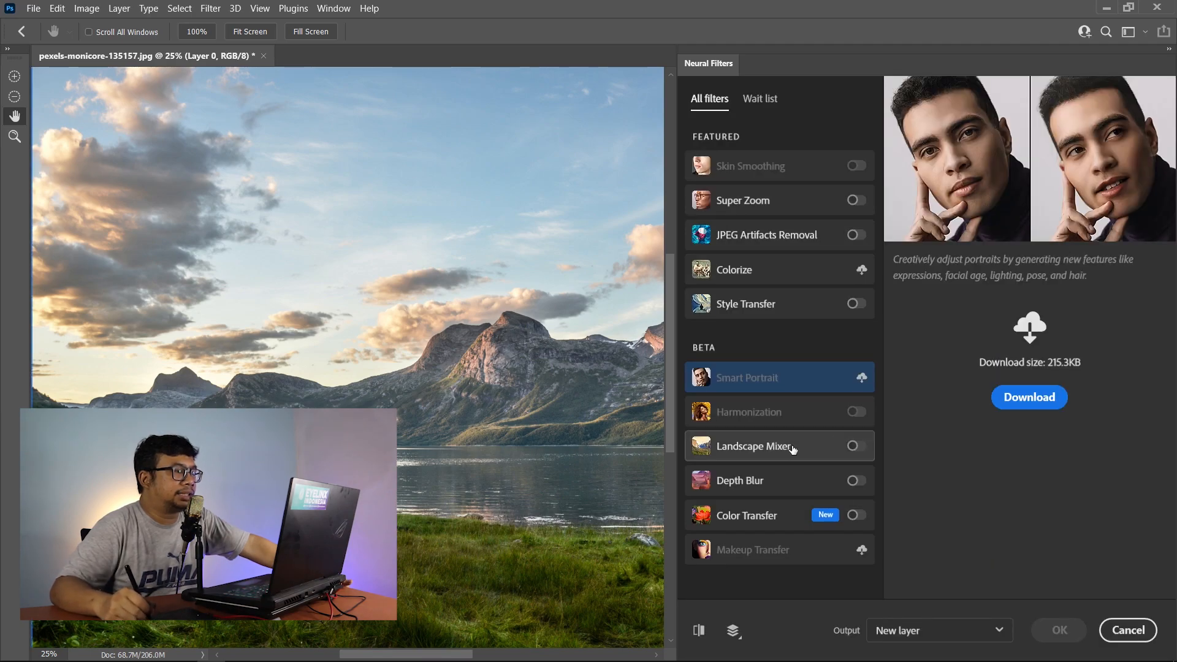
pyautogui.click(782, 446)
pyautogui.moveTo(1170, 209); pyautogui.dragTo(1170, 289)
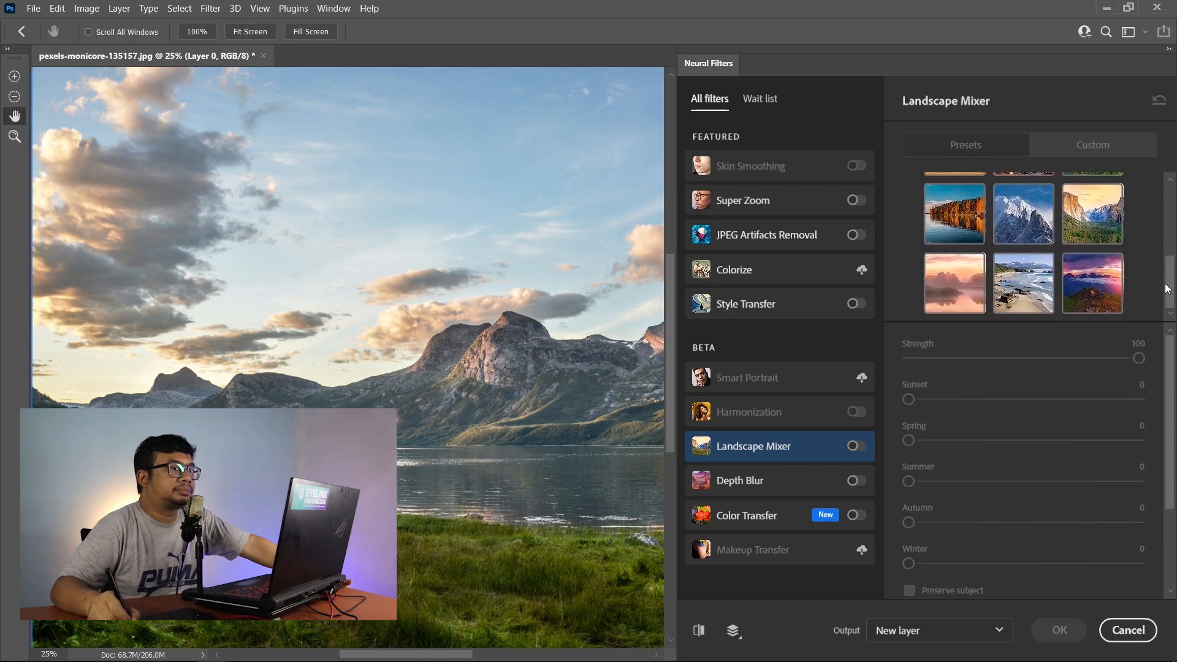
pyautogui.click(1043, 276)
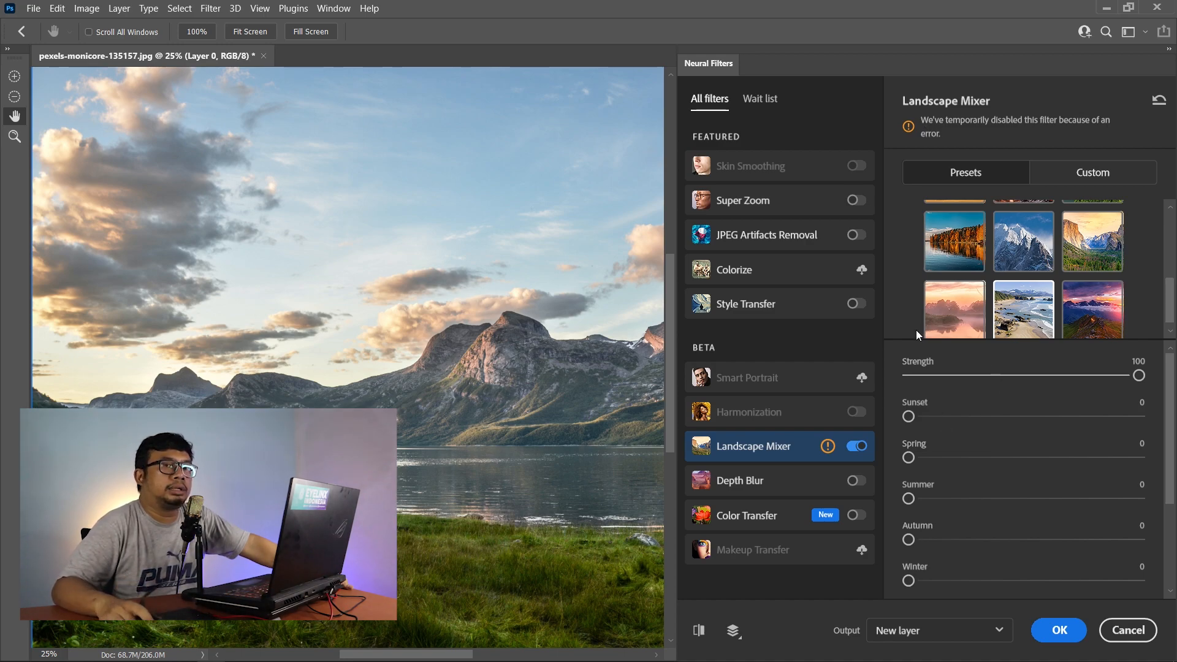
pyautogui.click(1121, 636)
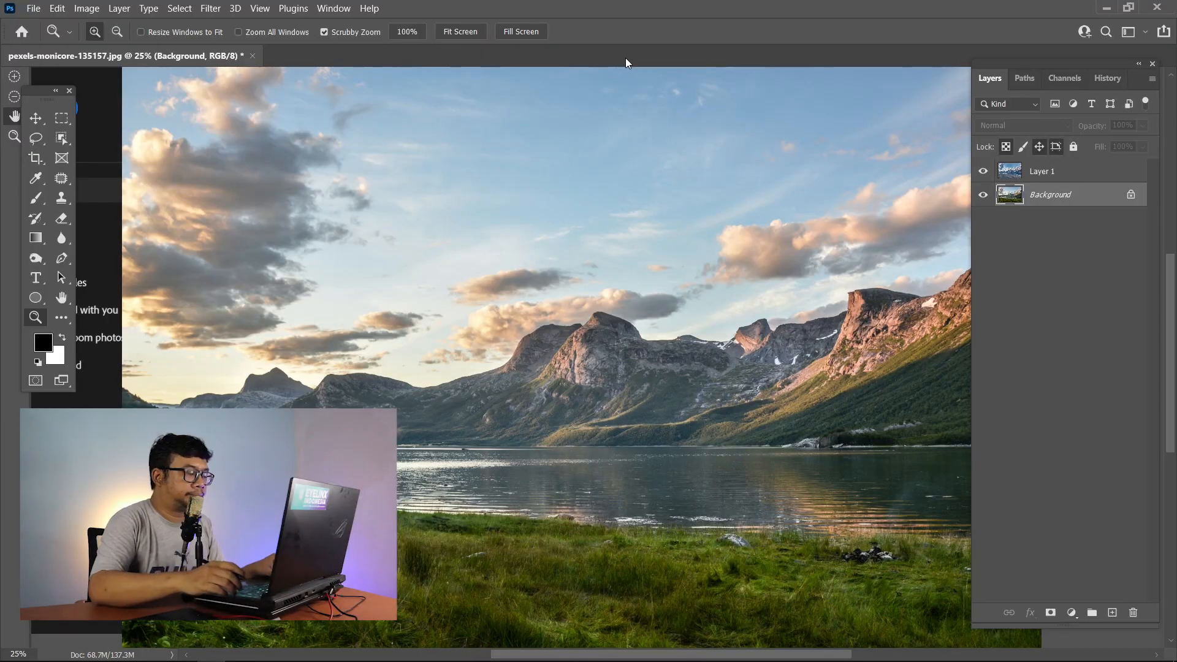
# - Force-quit Adobe Photoshop 2022 from the Windows Task Manager
pyautogui.hotkey('ctrl', 'alt', 'Delete')
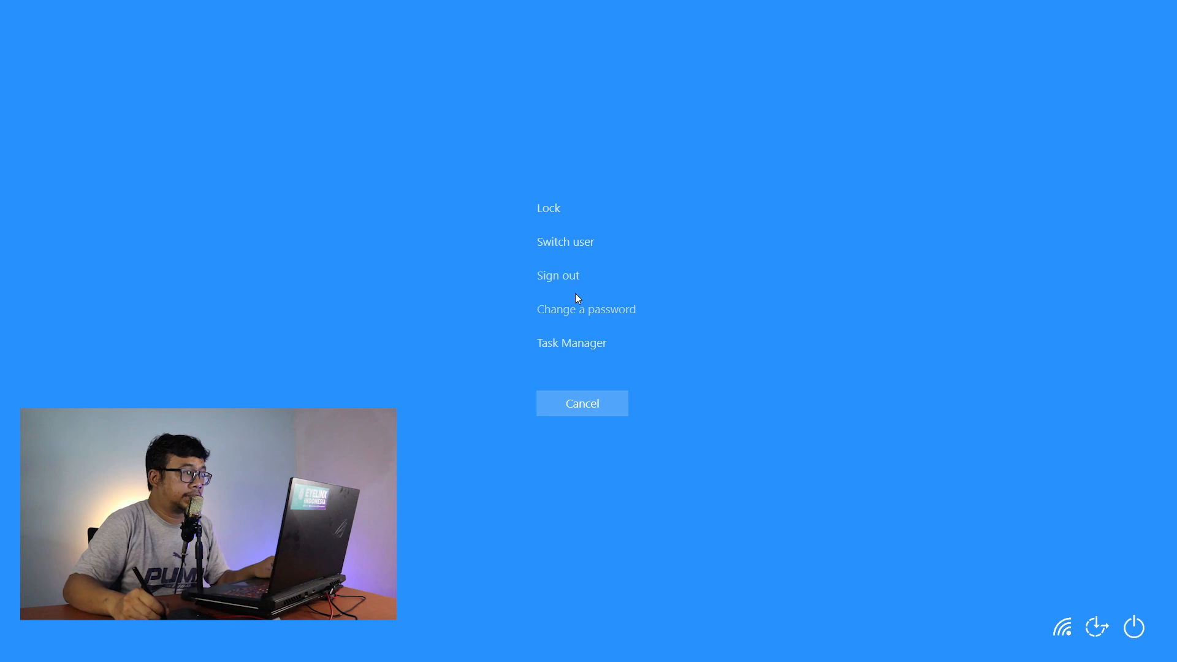
pyautogui.click(578, 343)
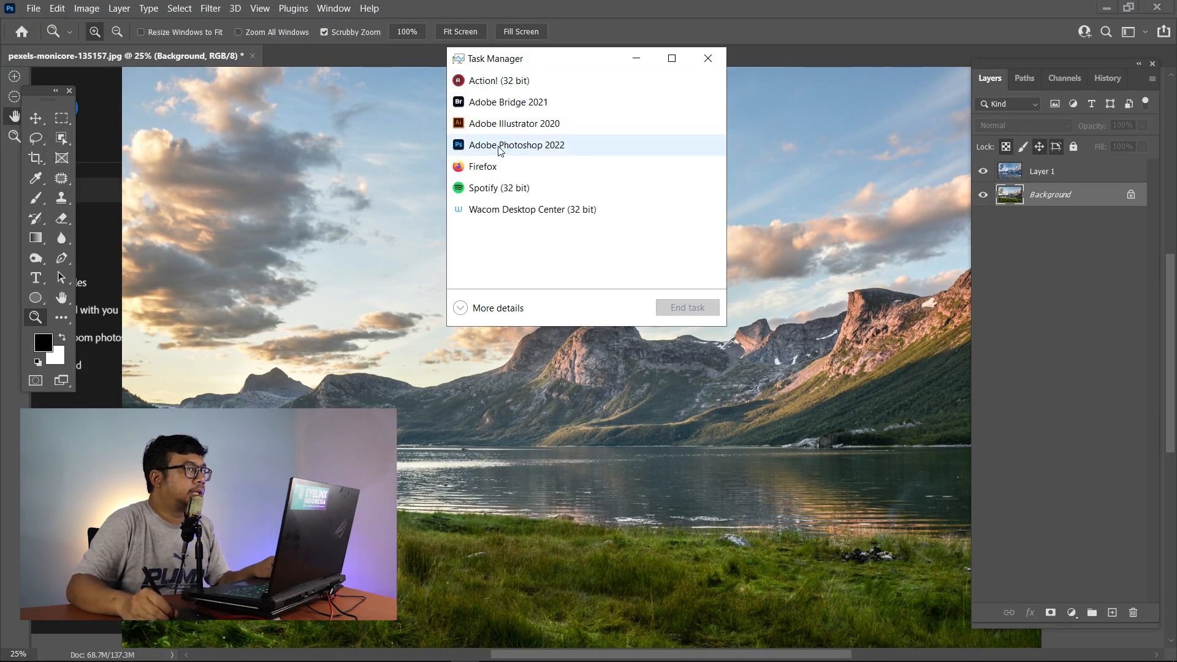
pyautogui.click(500, 149)
pyautogui.click(679, 309)
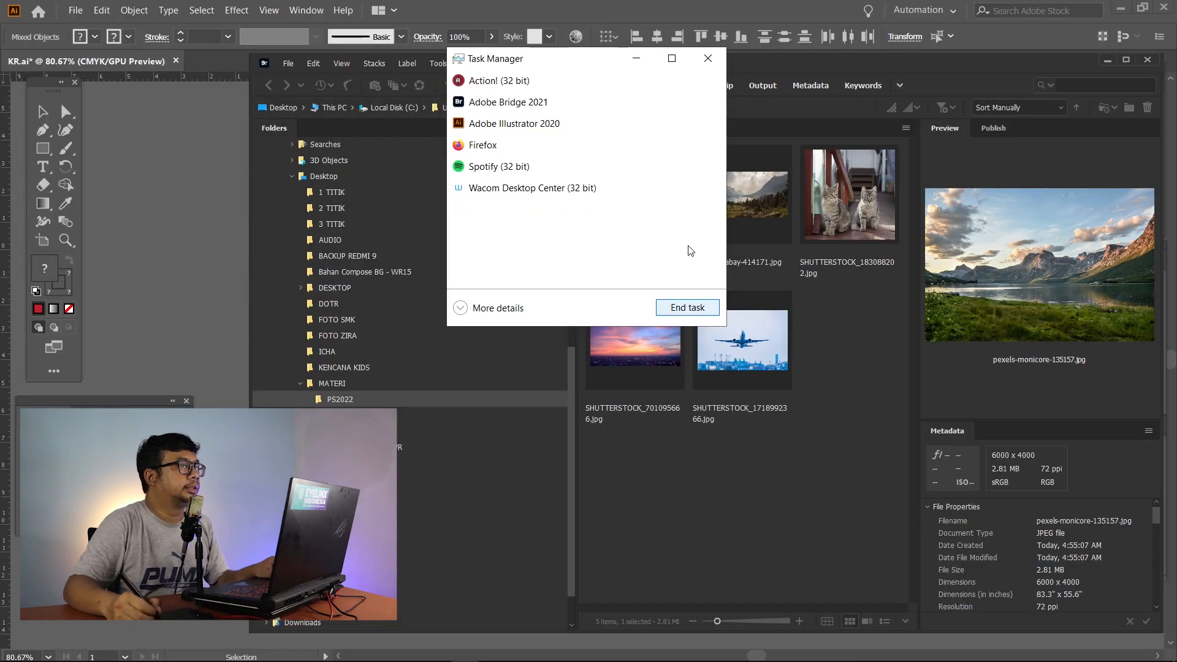
# - Close Illustrator without saving the changes to KR.ai, clearing its clipboard data
pyautogui.click(910, 66)
pyautogui.click(1005, 38)
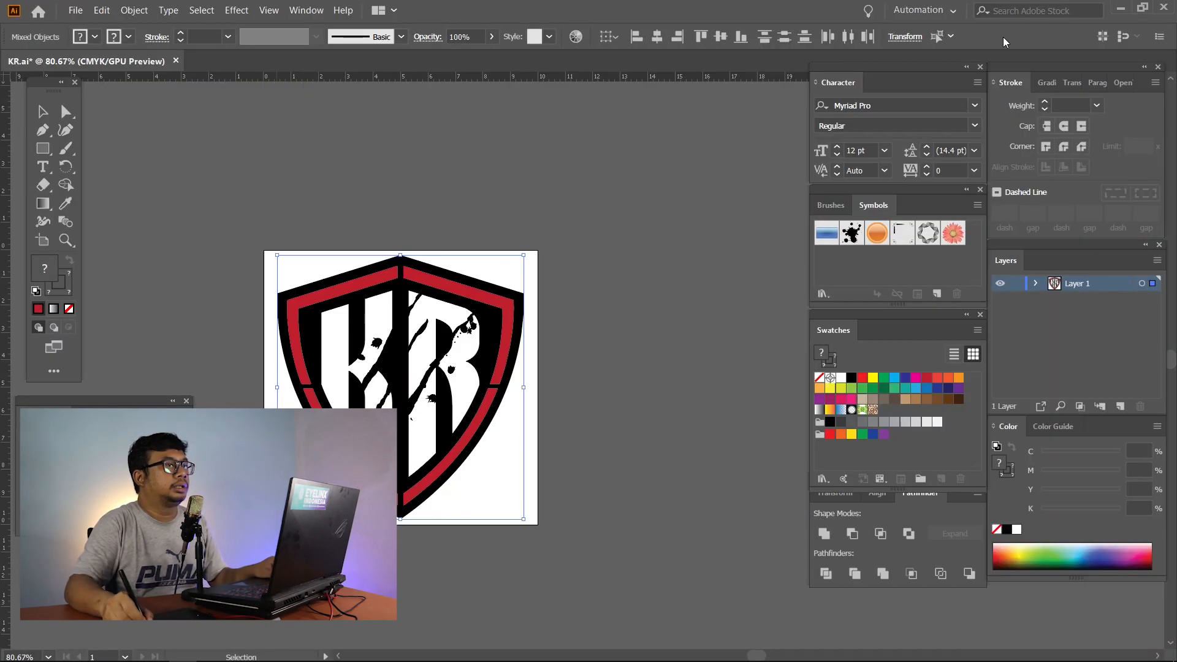
pyautogui.moveTo(828, 12); pyautogui.dragTo(729, 78)
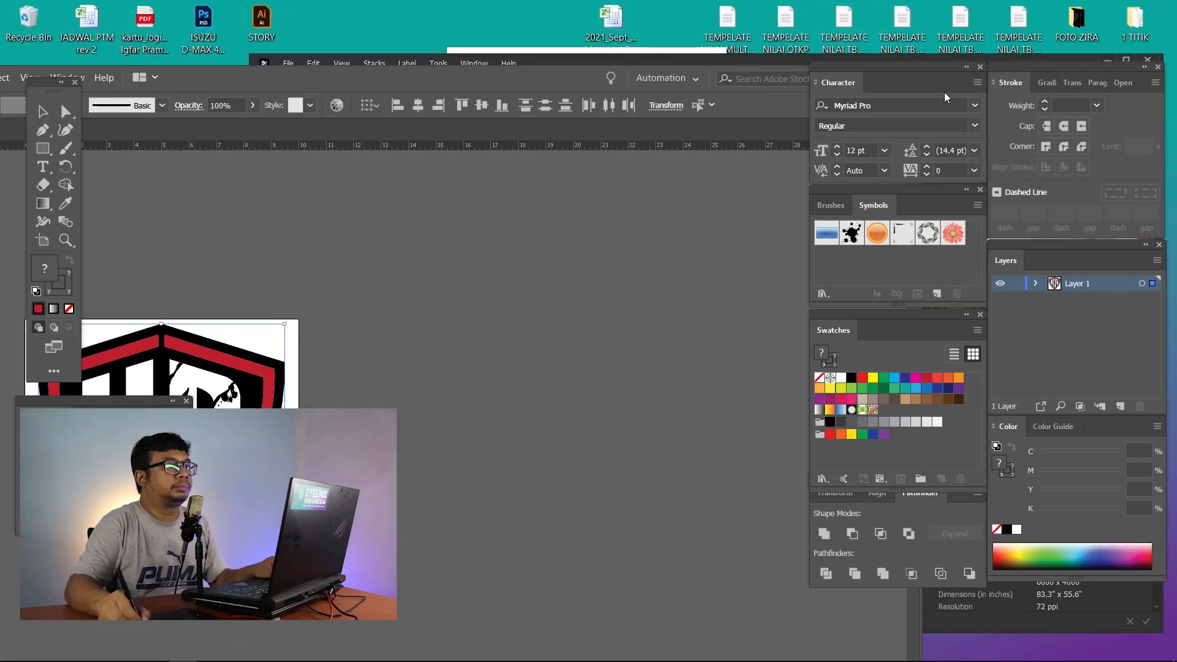
pyautogui.moveTo(573, 84); pyautogui.dragTo(578, 49)
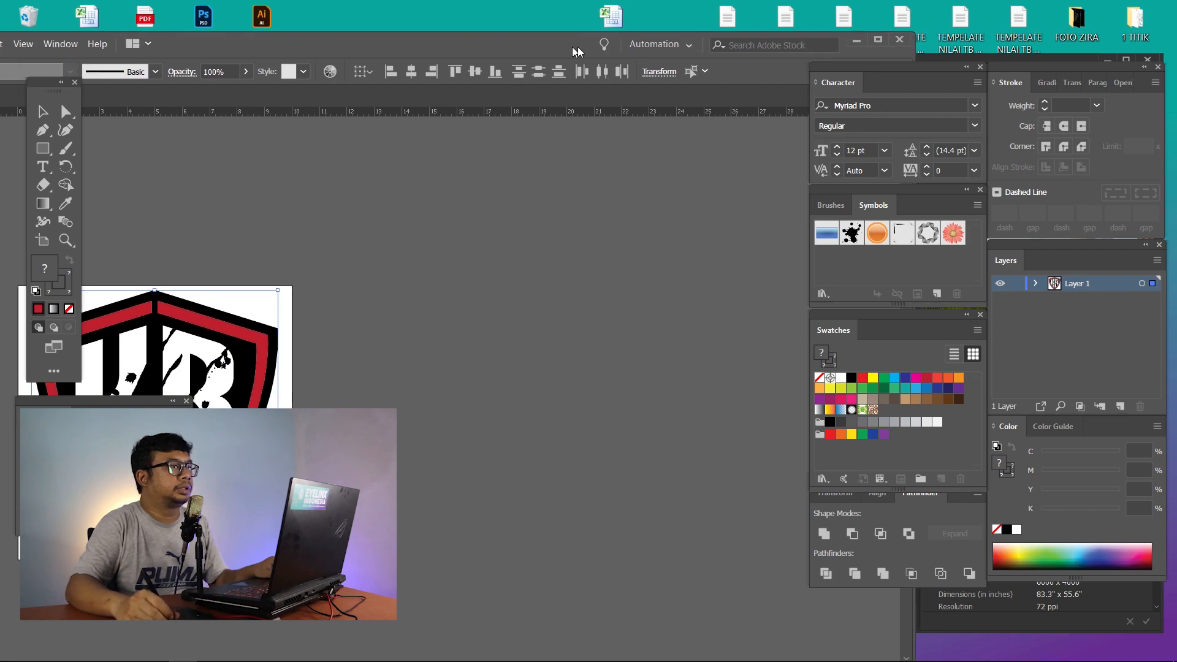
pyautogui.click(900, 40)
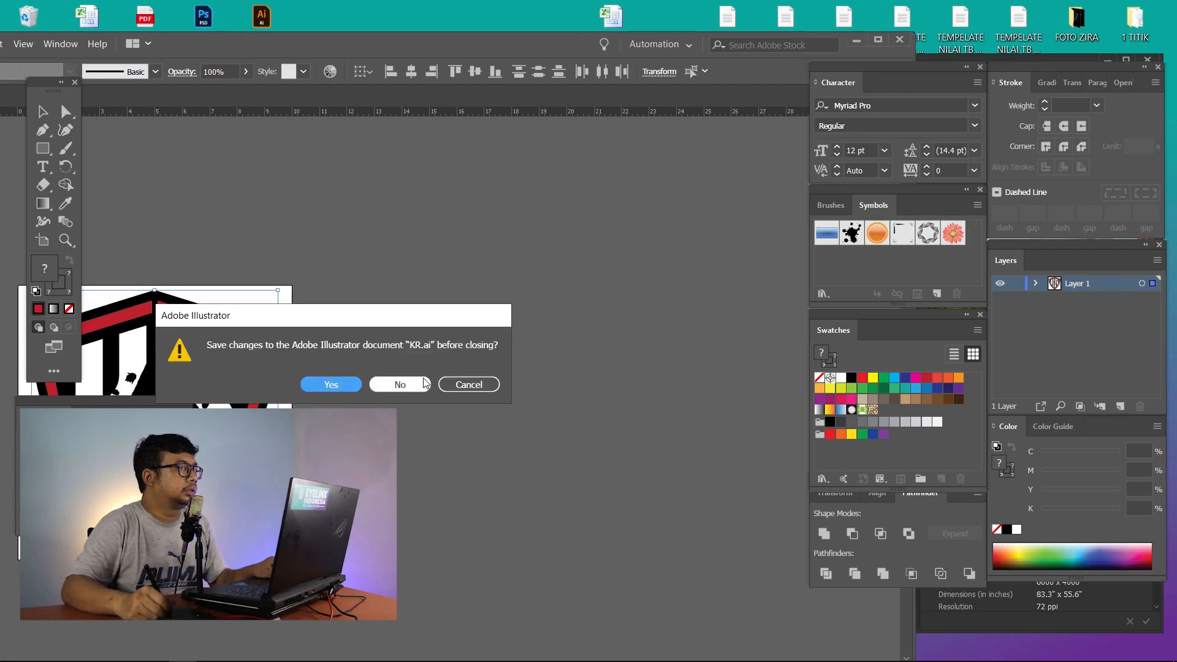
pyautogui.click(407, 385)
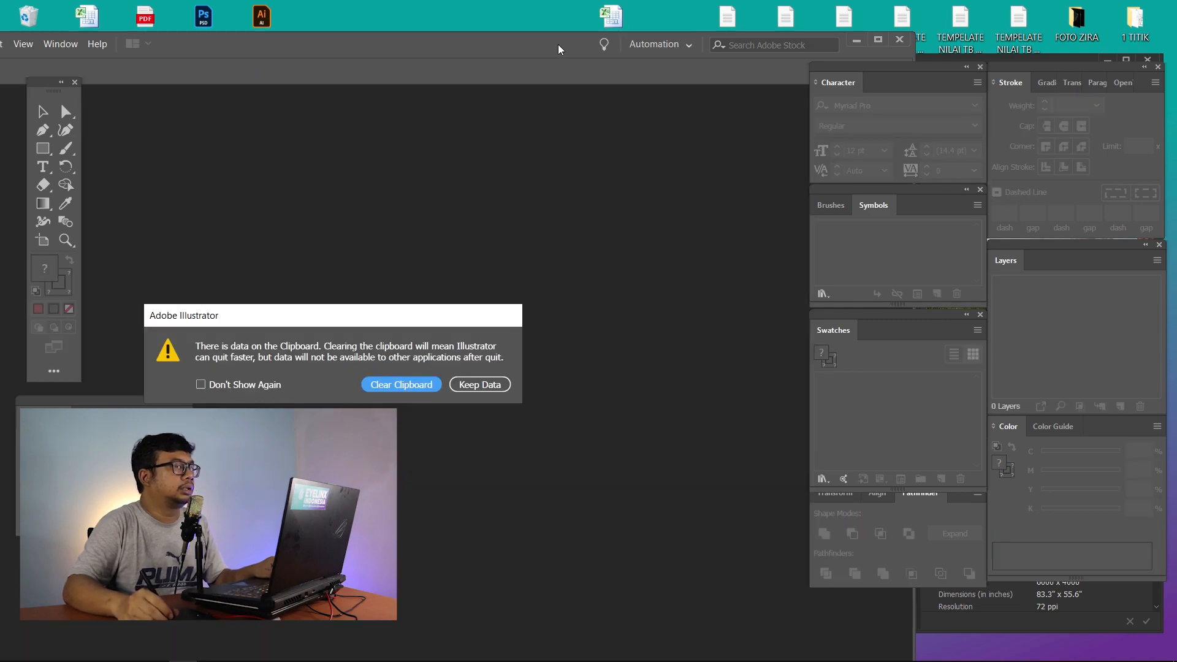
pyautogui.click(405, 385)
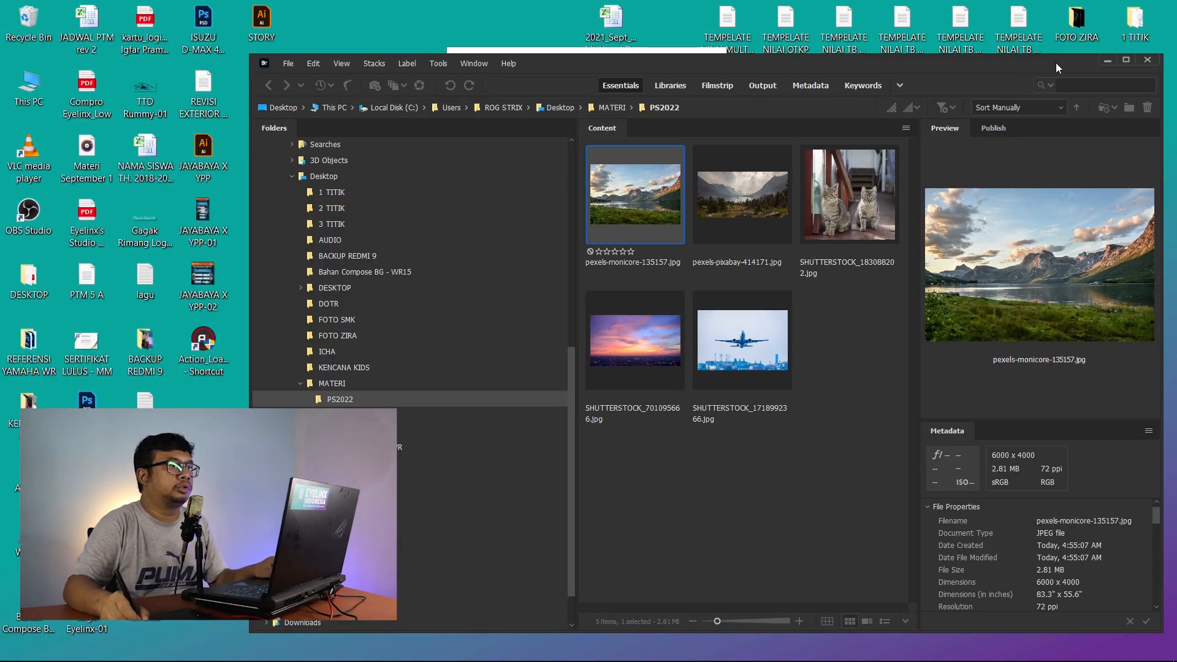
# - Relaunch Photoshop, maximize its window and open the recent file pexels-pixabay-414171.jpg
pyautogui.moveTo(1056, 62); pyautogui.dragTo(1029, 63)
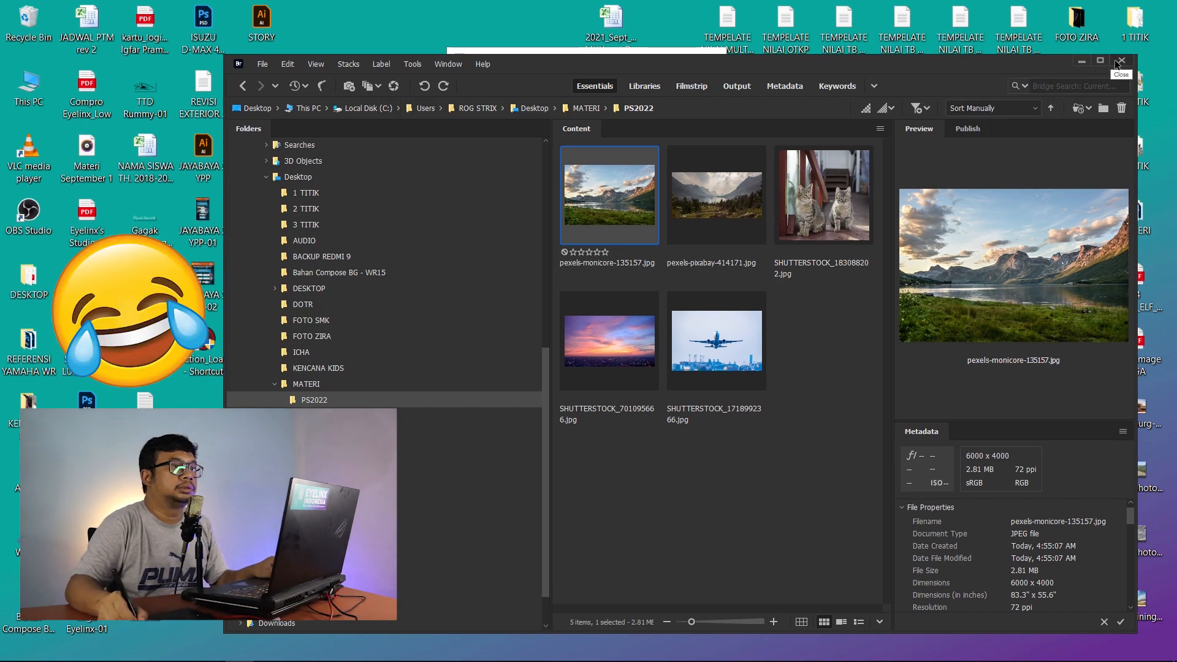
pyautogui.moveTo(269, 657)
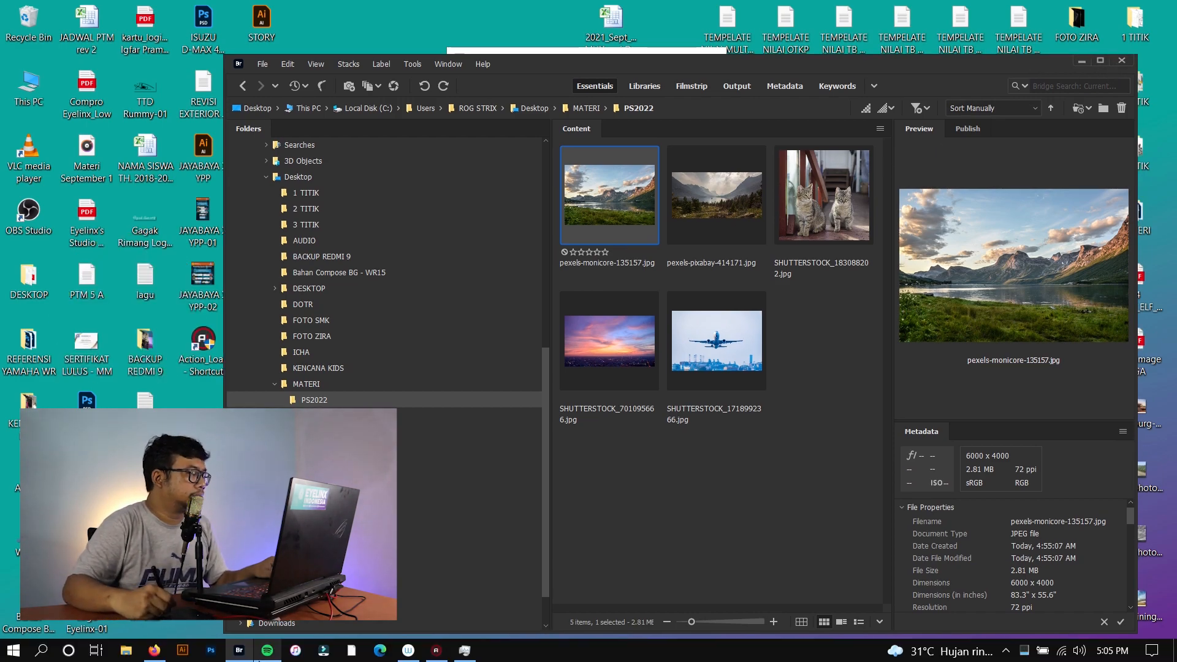
pyautogui.click(211, 652)
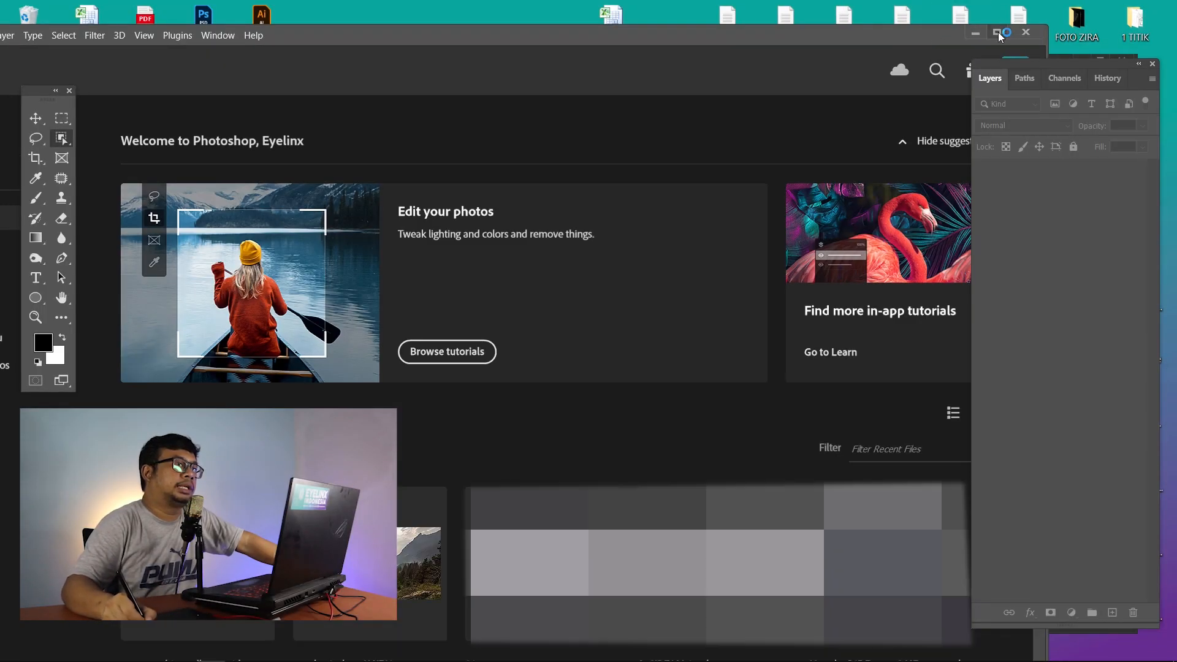
pyautogui.click(997, 32)
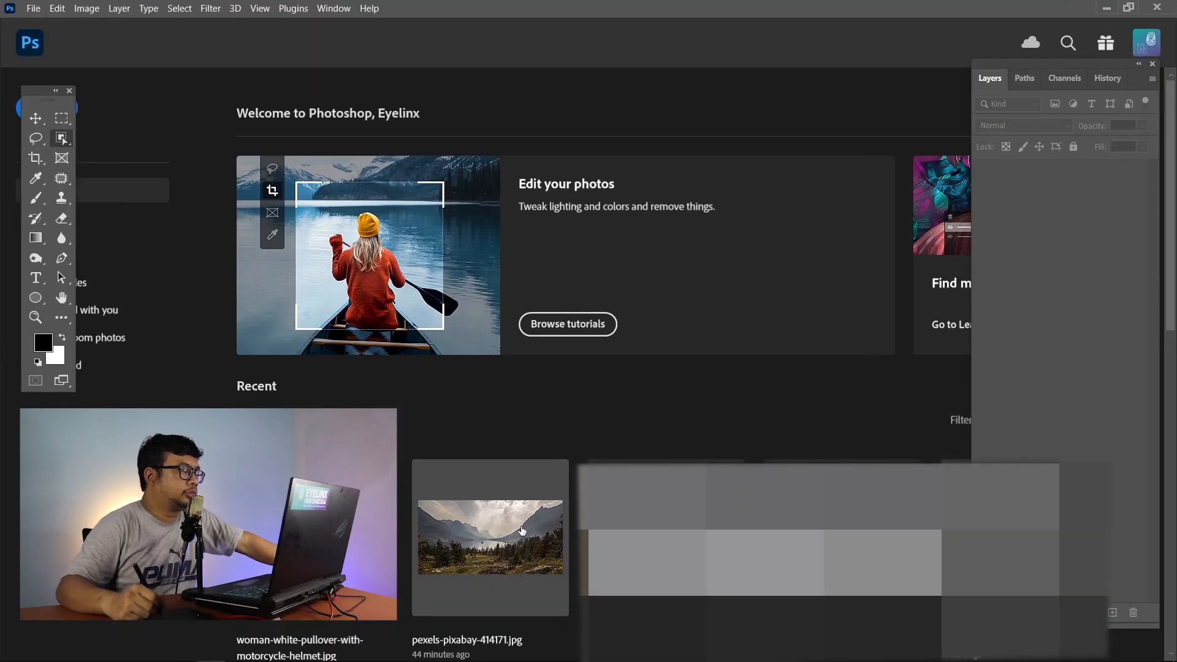
pyautogui.click(521, 531)
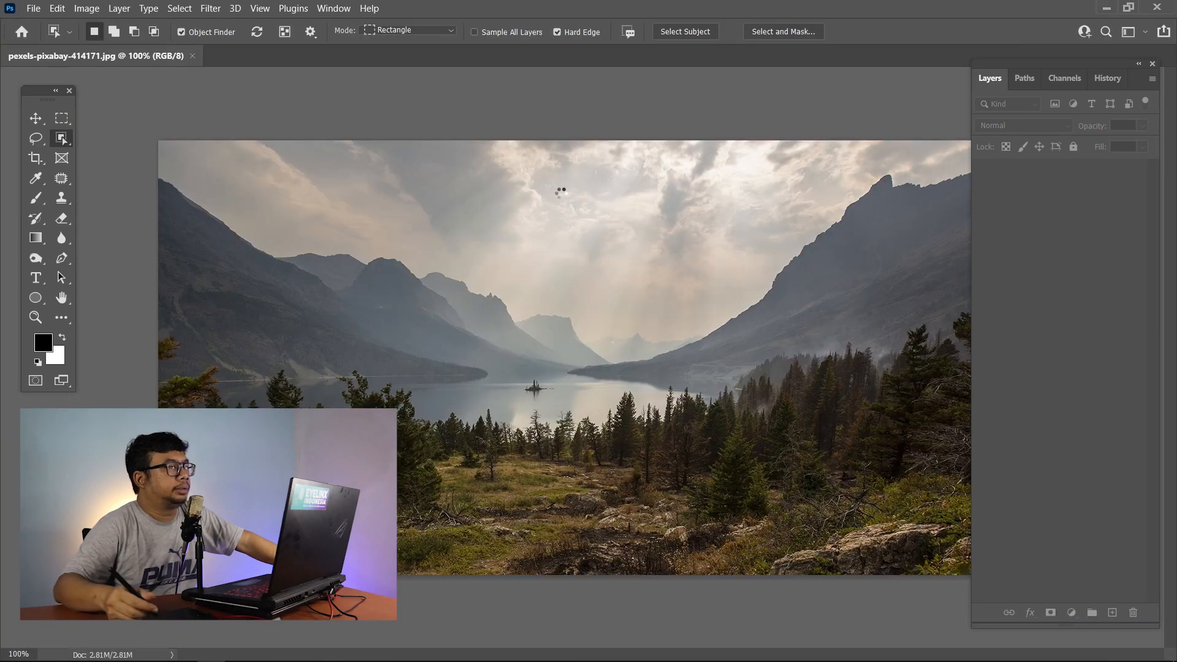
# - Try the Landscape Mixer neural filter with the rocky beach preset on pexels-pixabay-414171.jpg
pyautogui.click(210, 14)
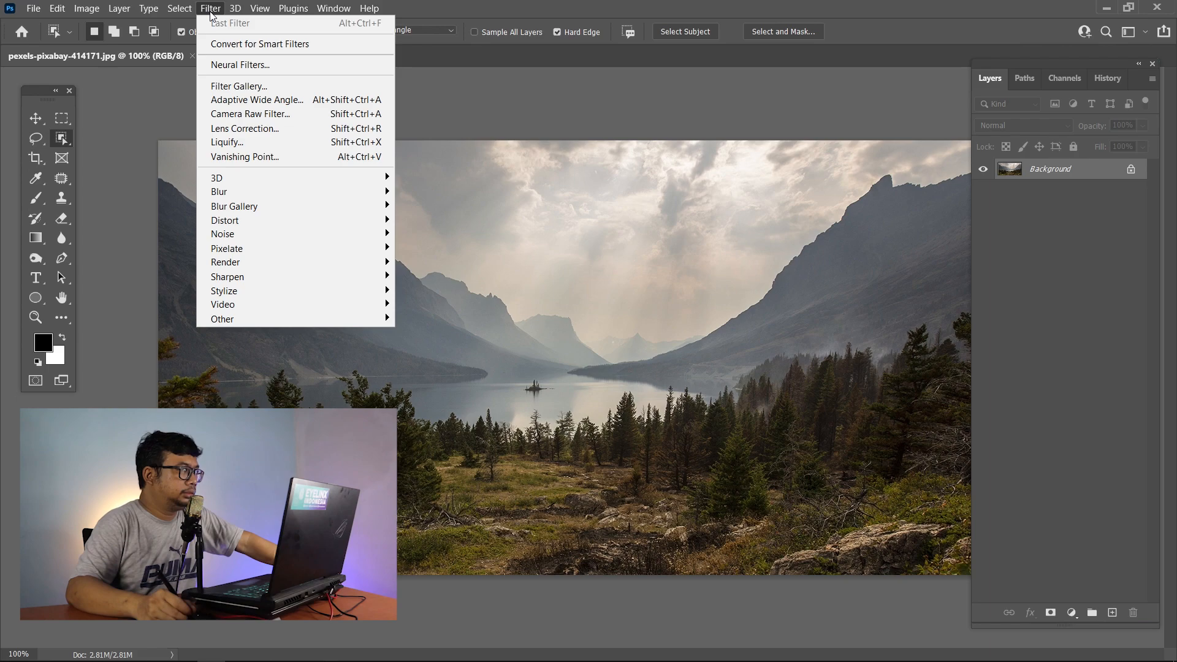
pyautogui.press('Escape')
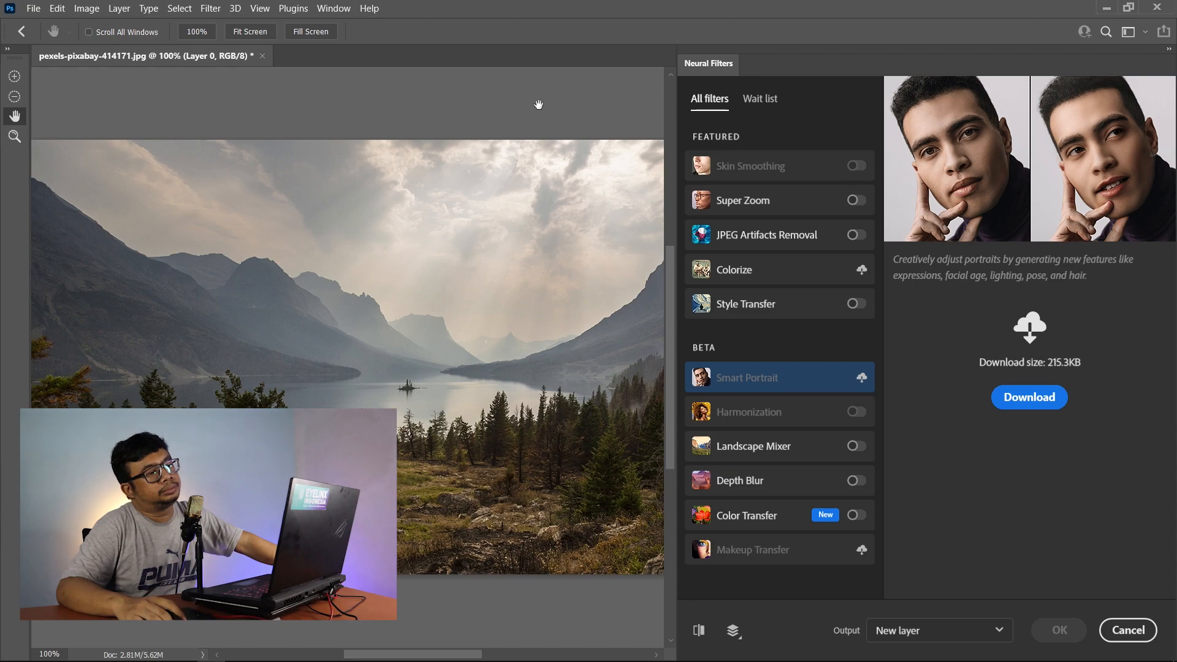
pyautogui.click(852, 446)
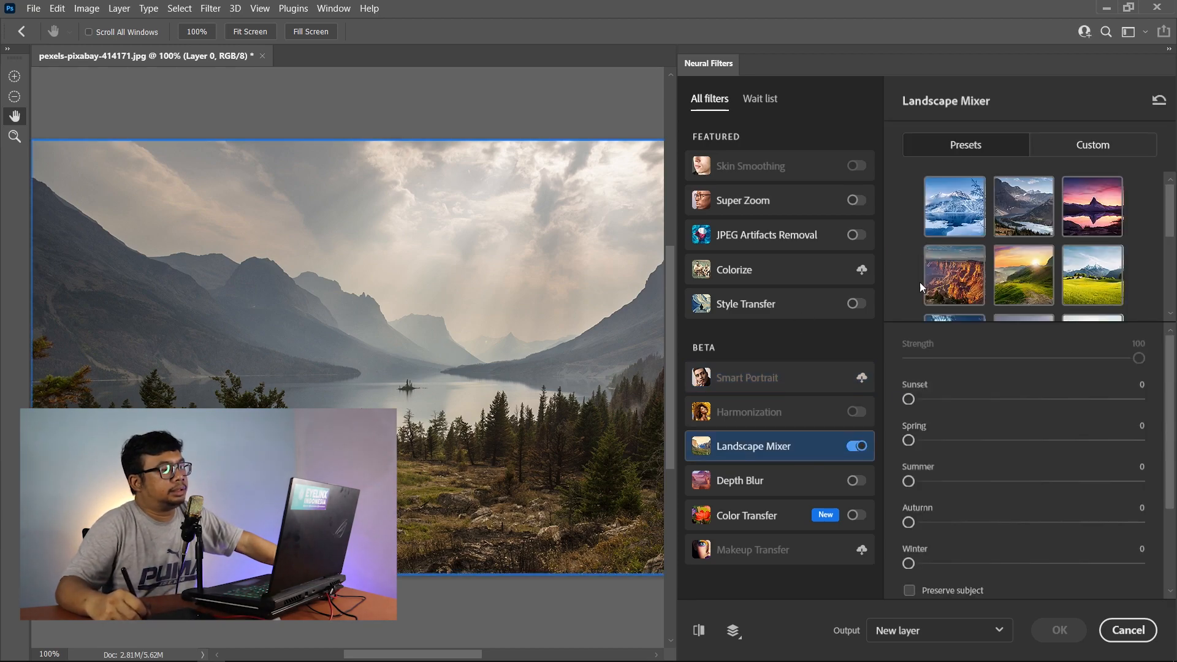
pyautogui.moveTo(1170, 210); pyautogui.dragTo(1171, 293)
pyautogui.click(1018, 288)
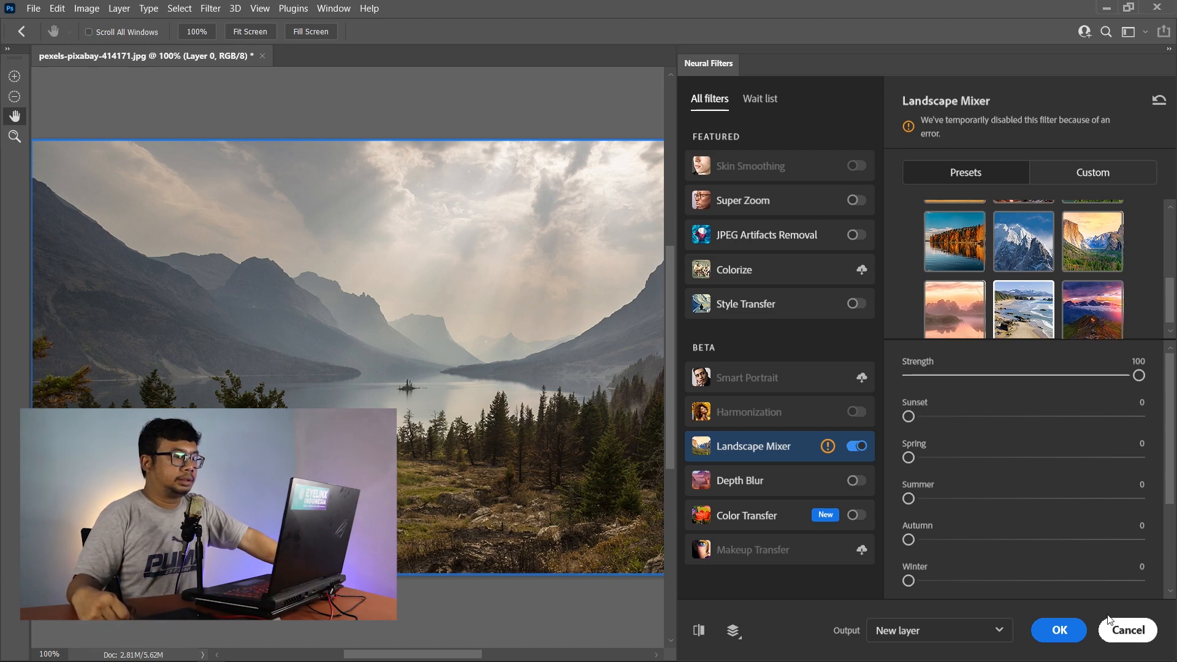
pyautogui.click(1128, 631)
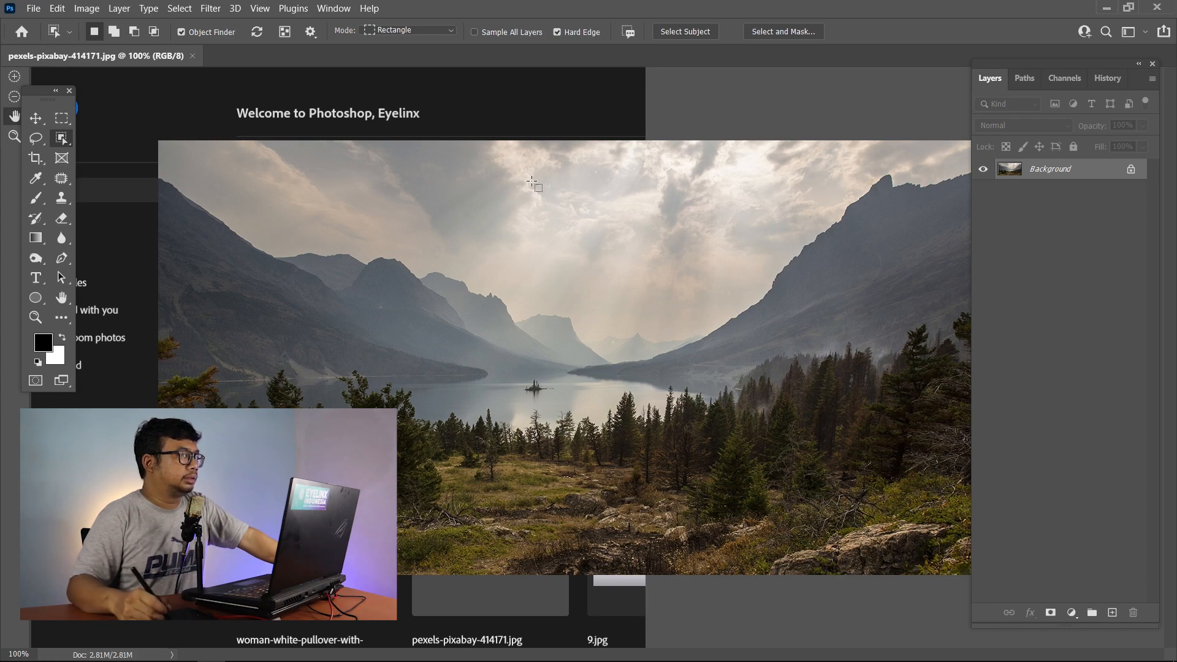
# - Check the pixel dimensions of pexels-pixabay-414171.jpg in Image Size without changing them
pyautogui.click(87, 8)
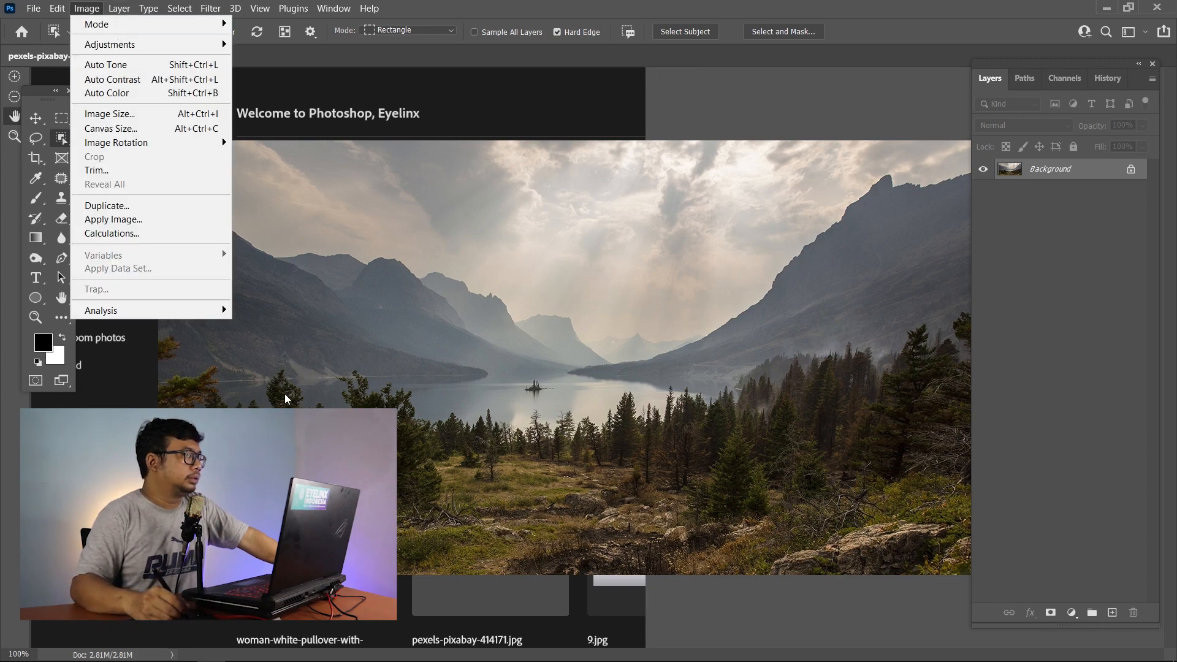
pyautogui.click(184, 114)
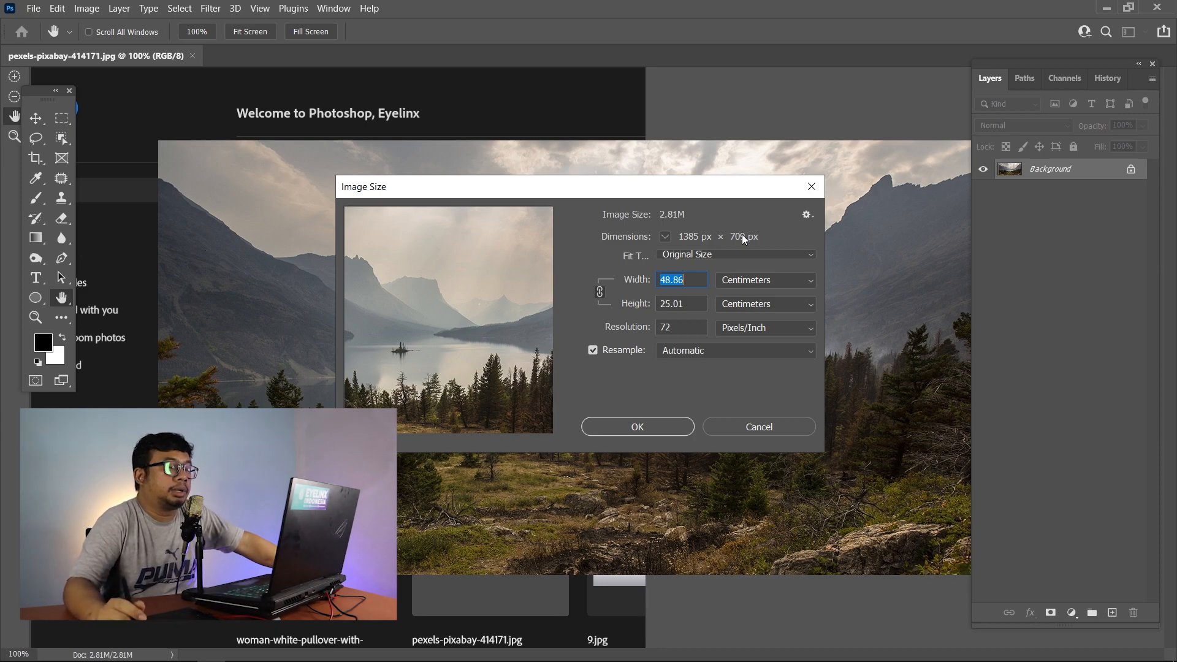
pyautogui.click(759, 427)
pyautogui.press('w')
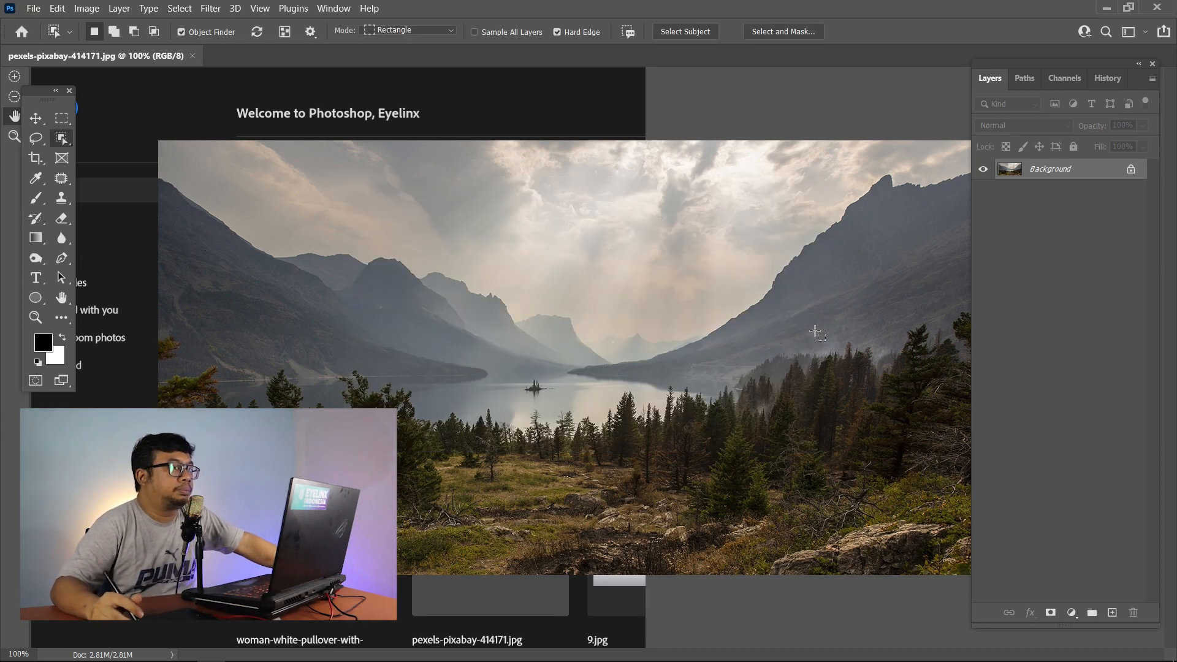